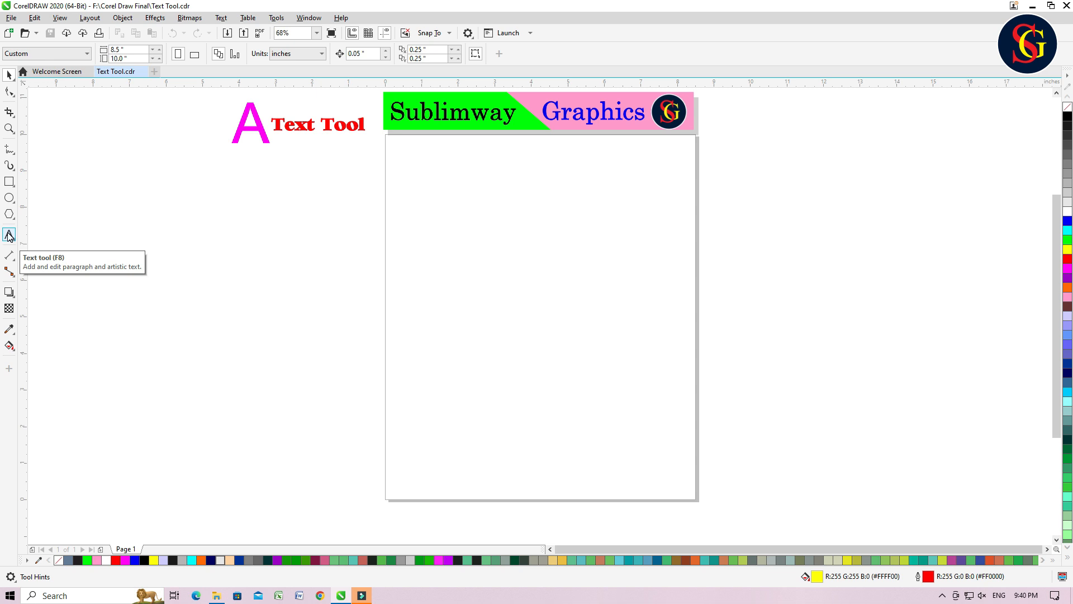
# Add the artistic text "Sublimeway Graphics" to the upper part of the page and move it slightly to the right
pyautogui.click(9, 235)
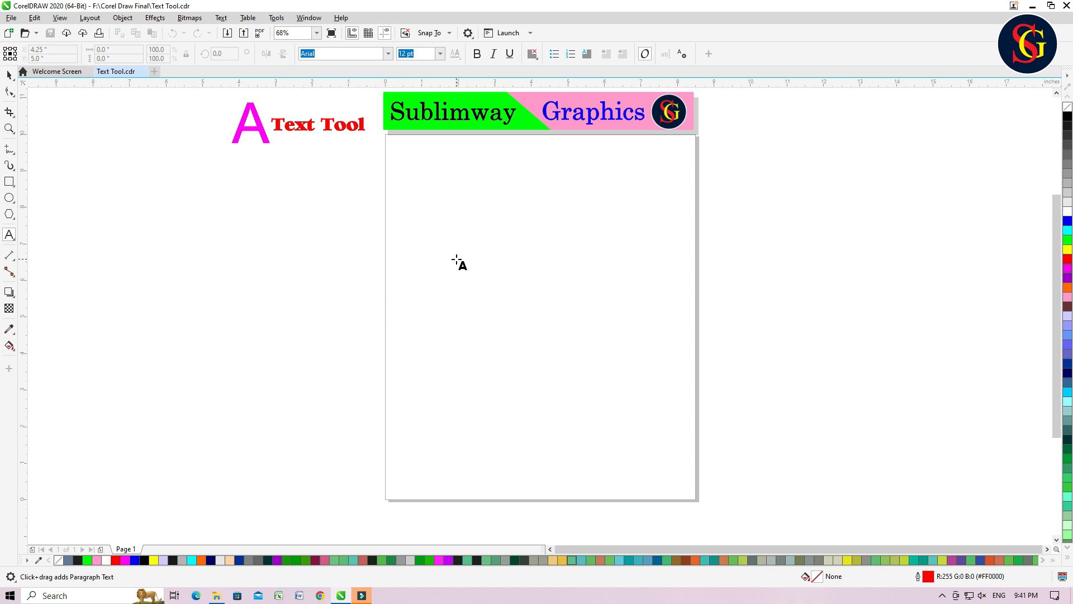
pyautogui.click(9, 74)
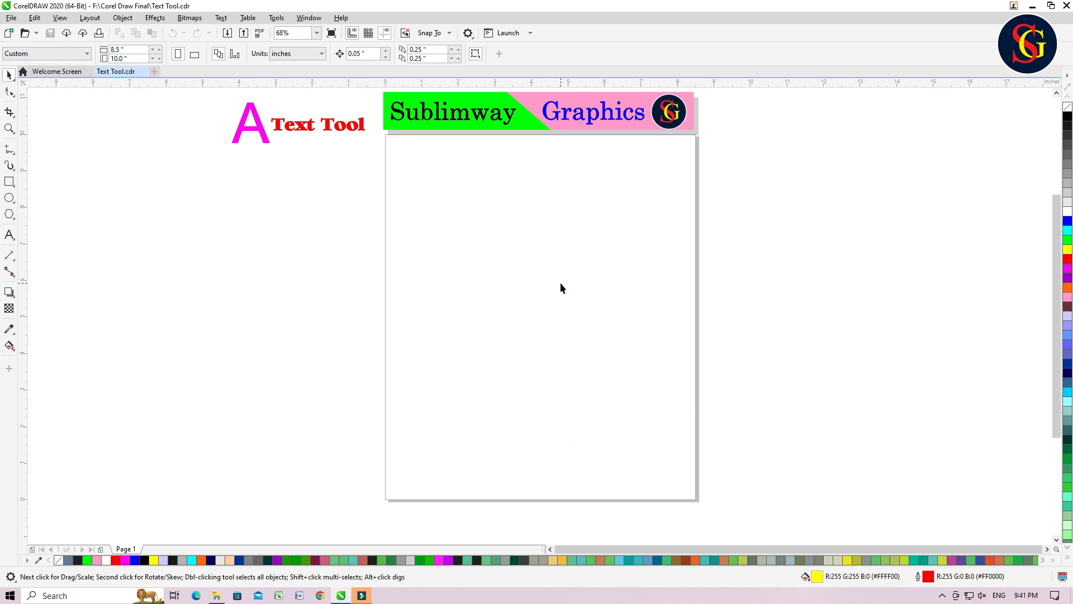
pyautogui.press('F8')
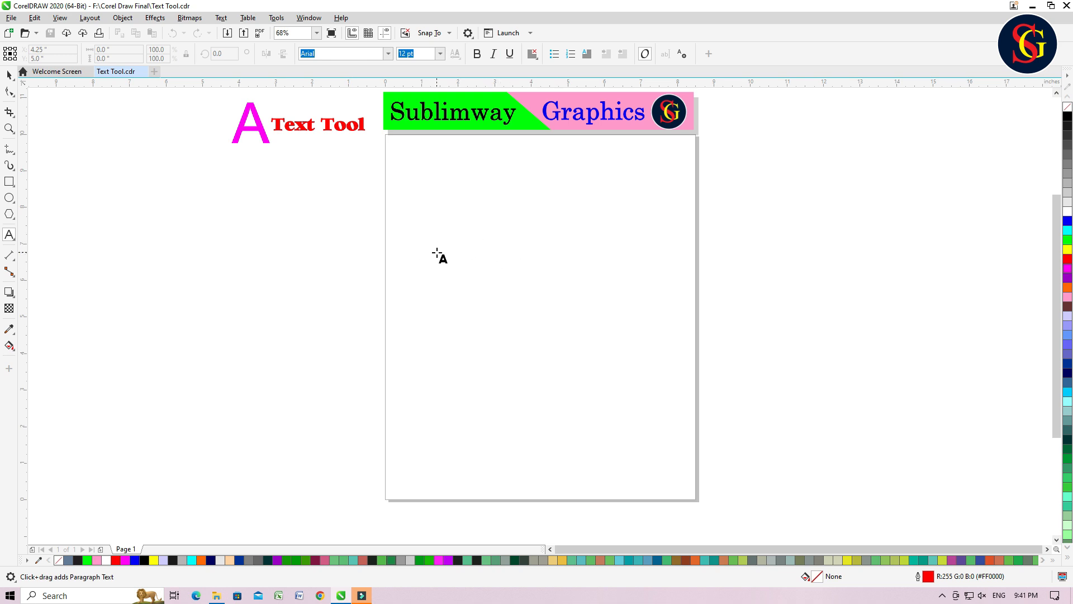
pyautogui.click(438, 232)
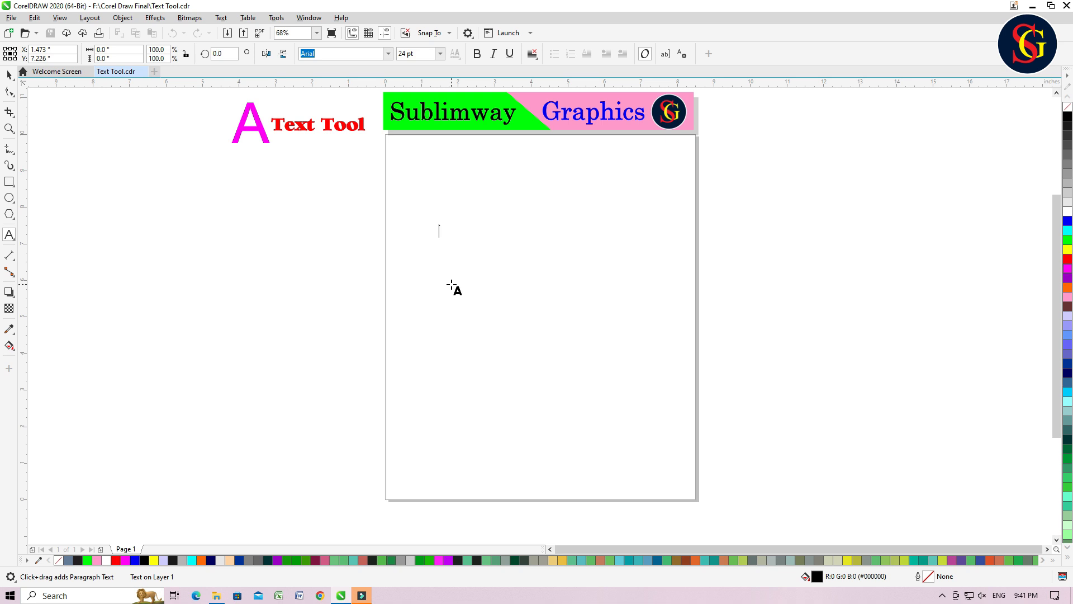
pyautogui.write('Sublimeway Graphics')
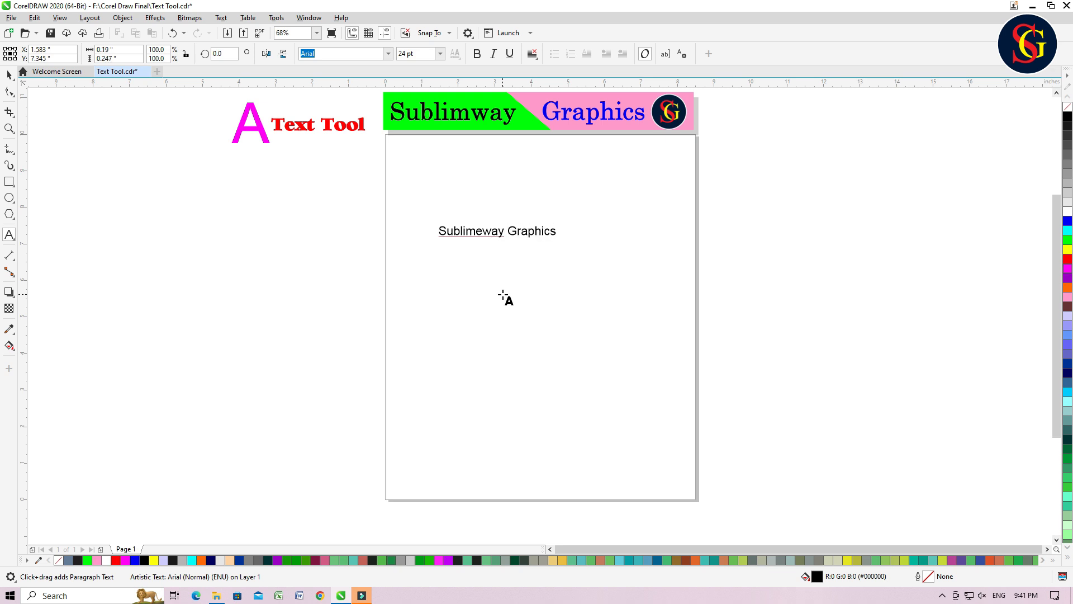
pyautogui.click(10, 76)
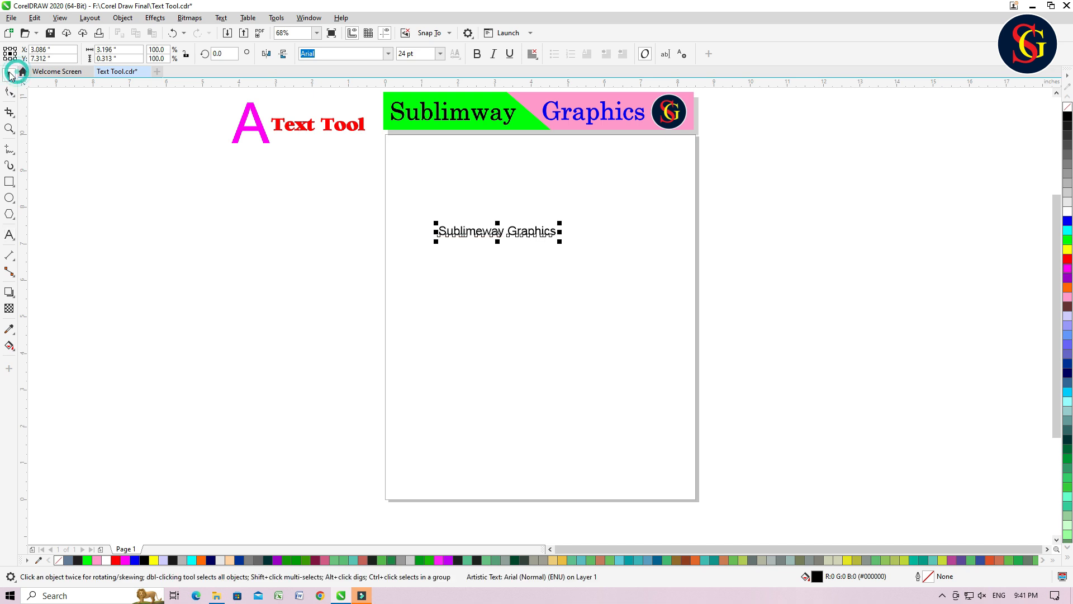
pyautogui.moveTo(516, 239); pyautogui.dragTo(548, 239)
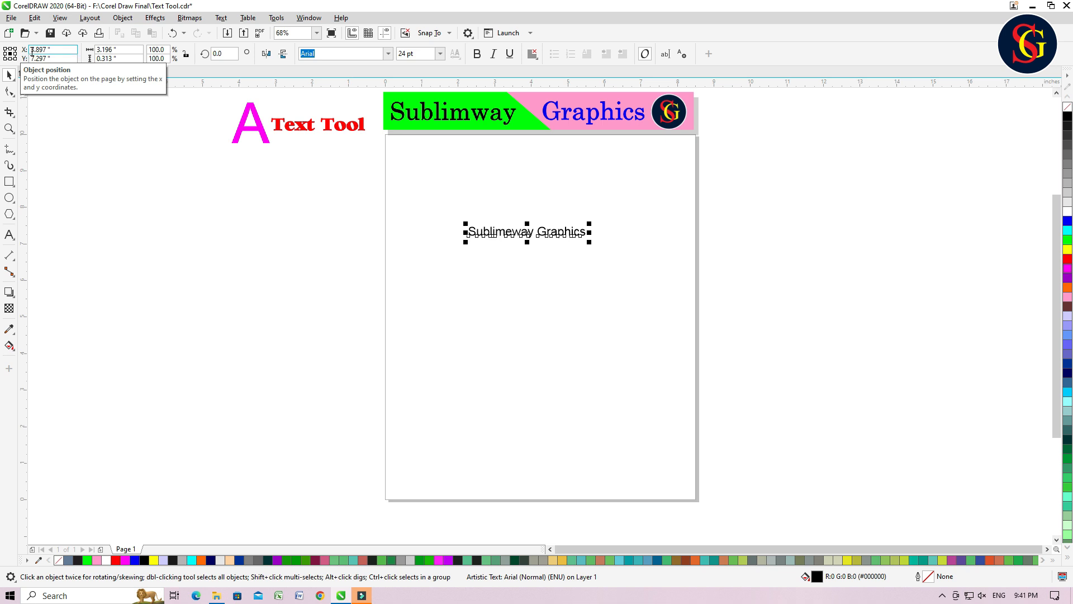
# Try stretching the text to a width of 5 inches and undo the change
pyautogui.click(124, 50)
pyautogui.write('5')
pyautogui.press('Return')
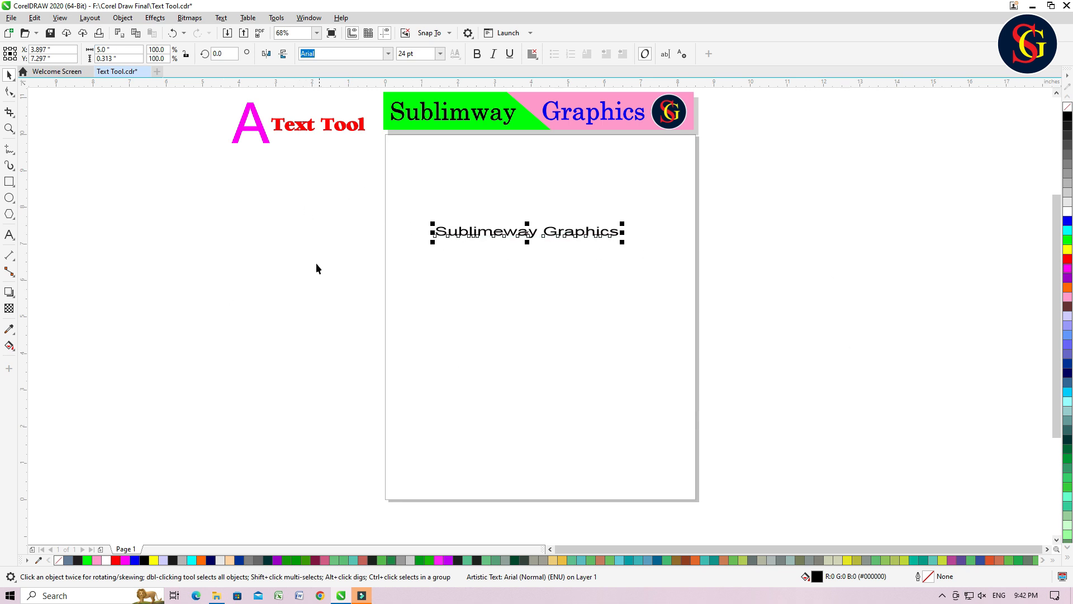
pyautogui.hotkey('ctrl', 'z')
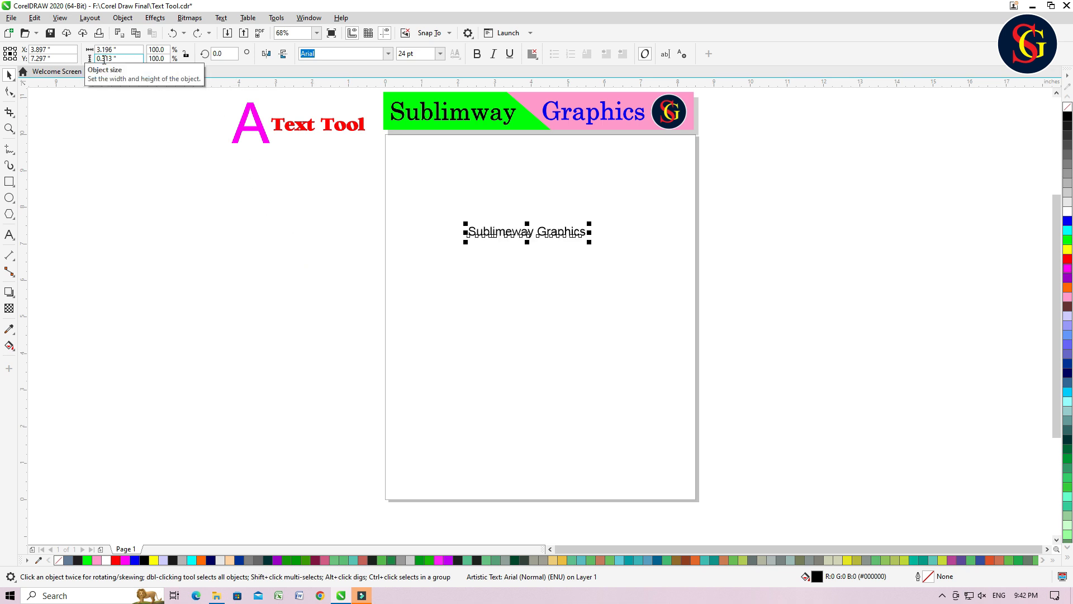
# Try rotating the text by 30 degrees, view it up close, and undo the rotation
pyautogui.click(229, 53)
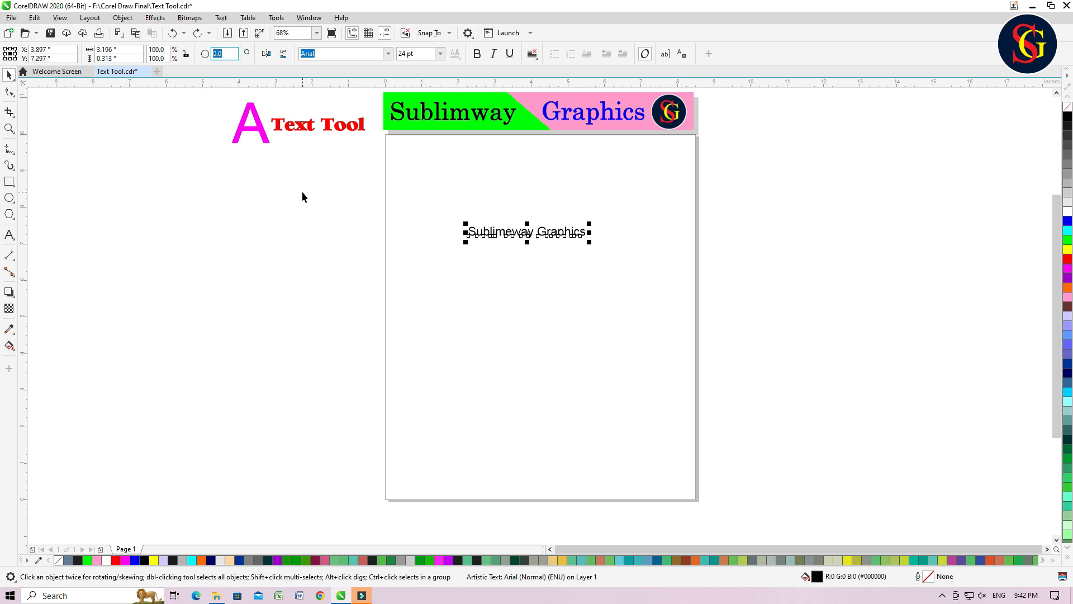
pyautogui.write('30')
pyautogui.press('Return')
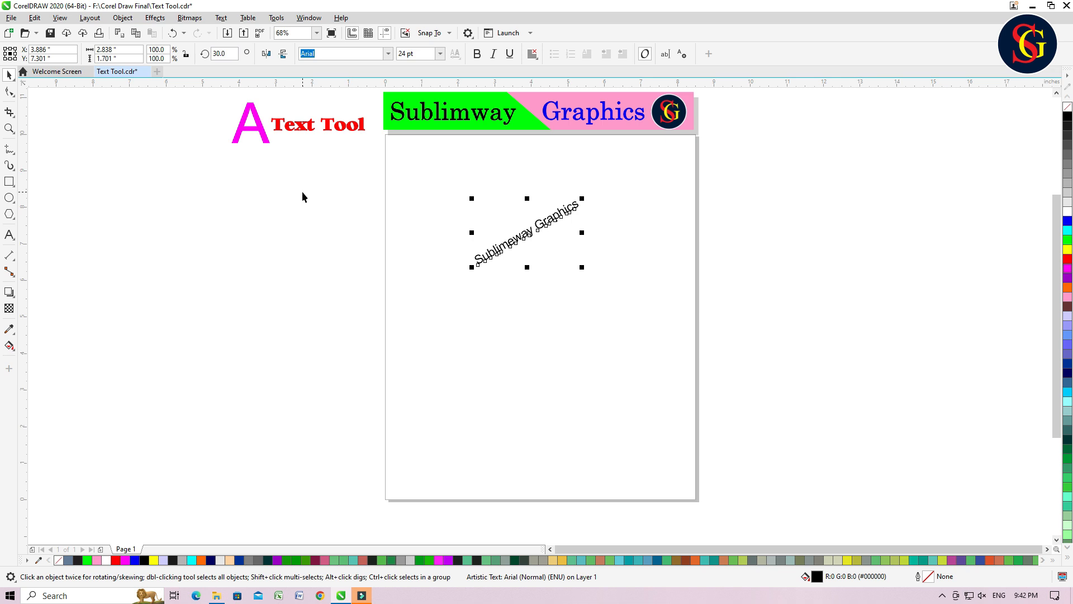
pyautogui.click(586, 297)
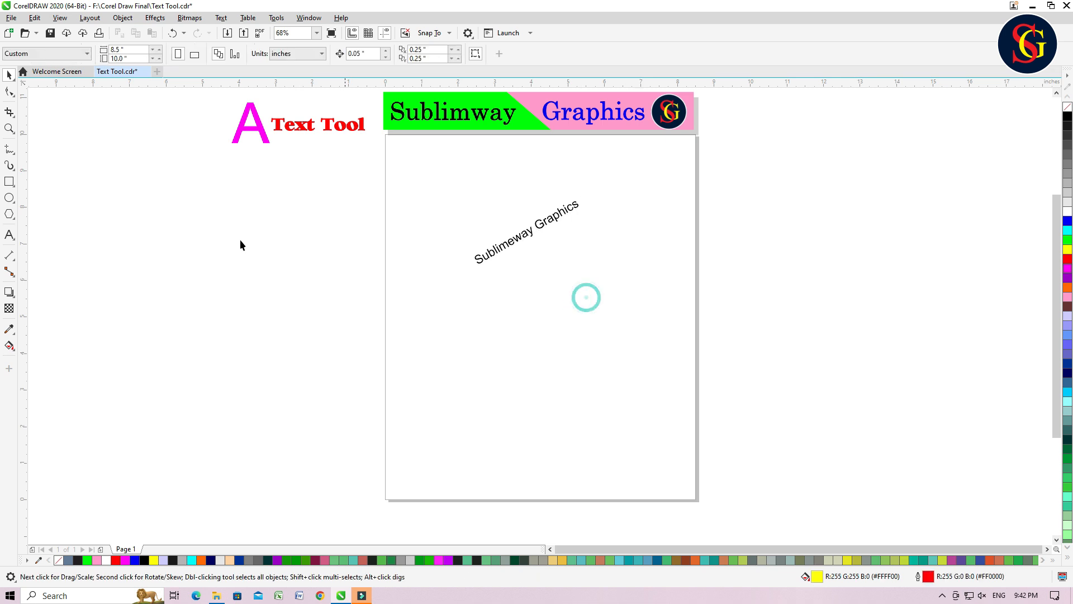
pyautogui.click(9, 129)
pyautogui.moveTo(413, 193); pyautogui.dragTo(618, 278)
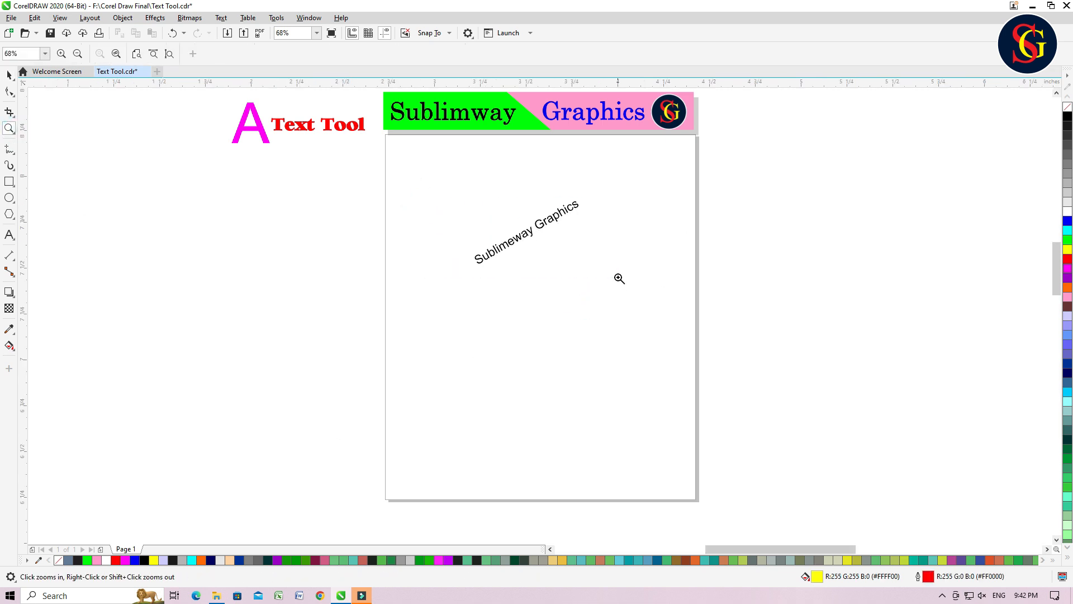
pyautogui.click(9, 74)
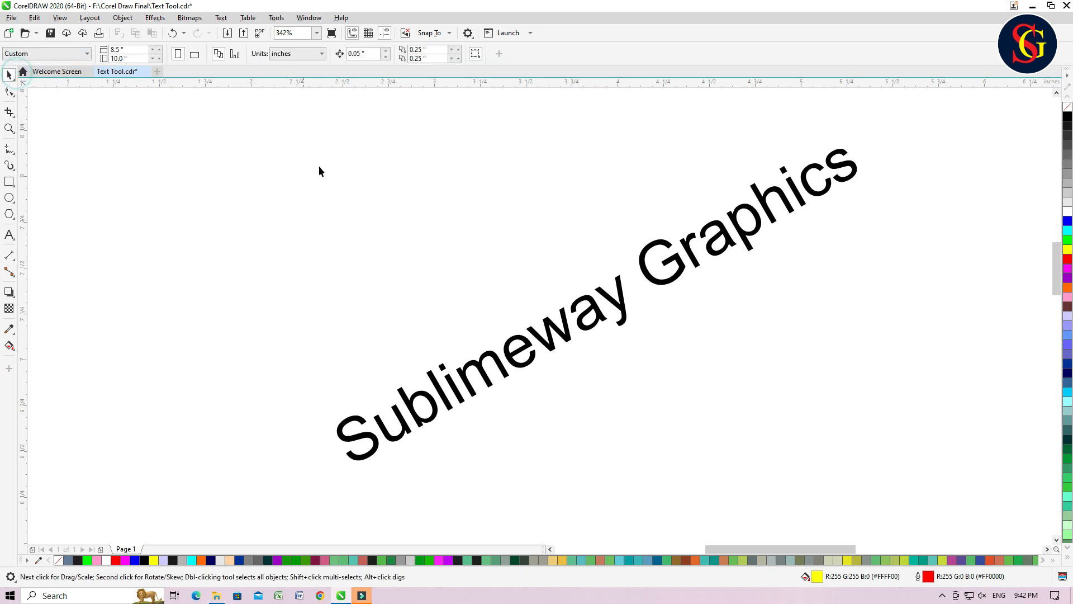
pyautogui.hotkey('ctrl', 'z')
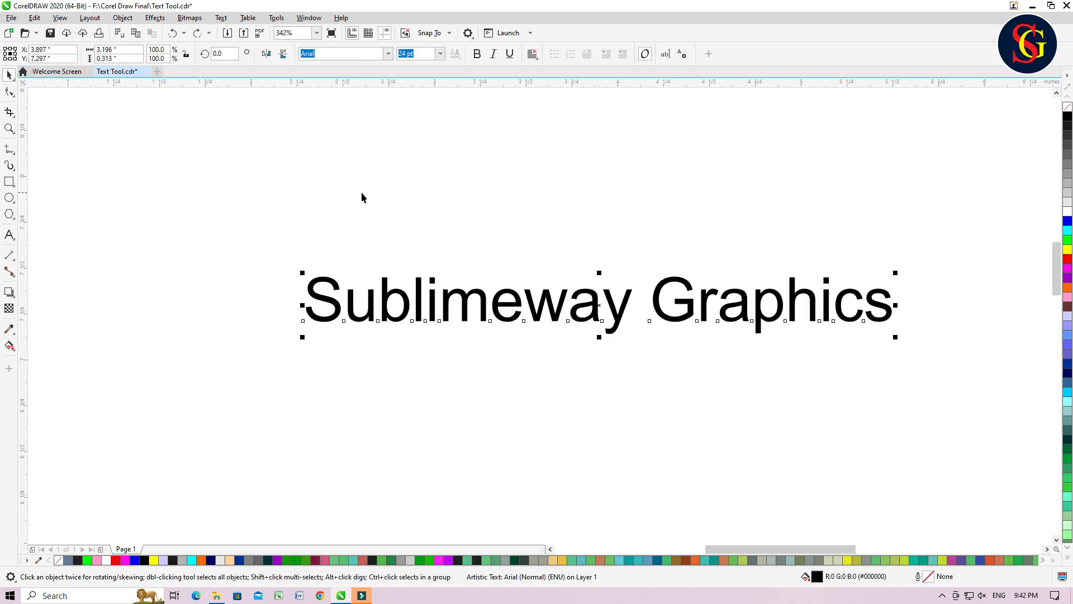
# Try mirroring the text horizontally and vertically, reverting each flip
pyautogui.click(267, 54)
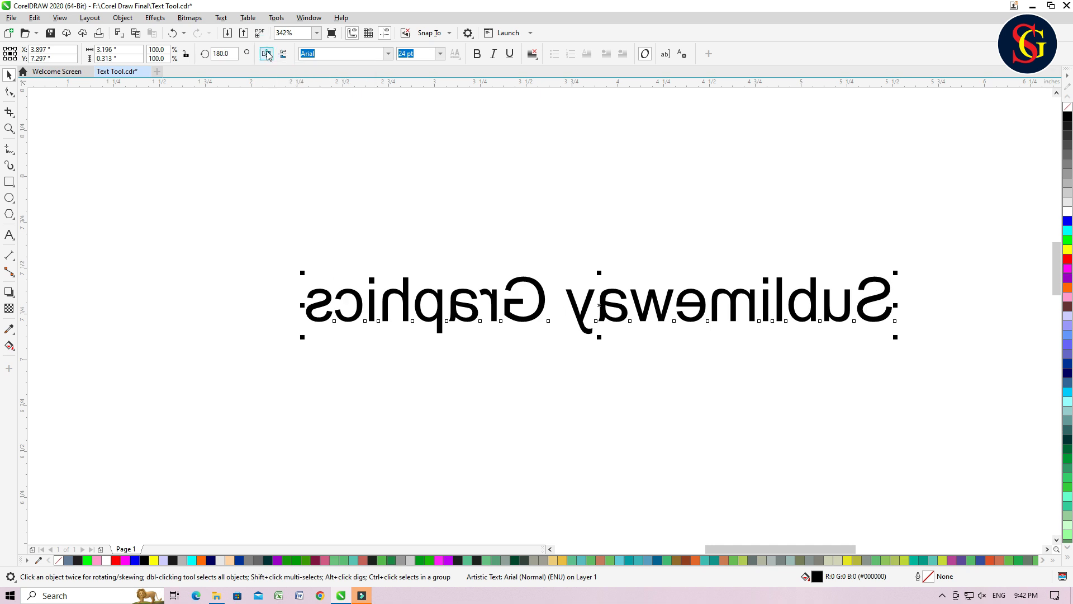
pyautogui.click(266, 55)
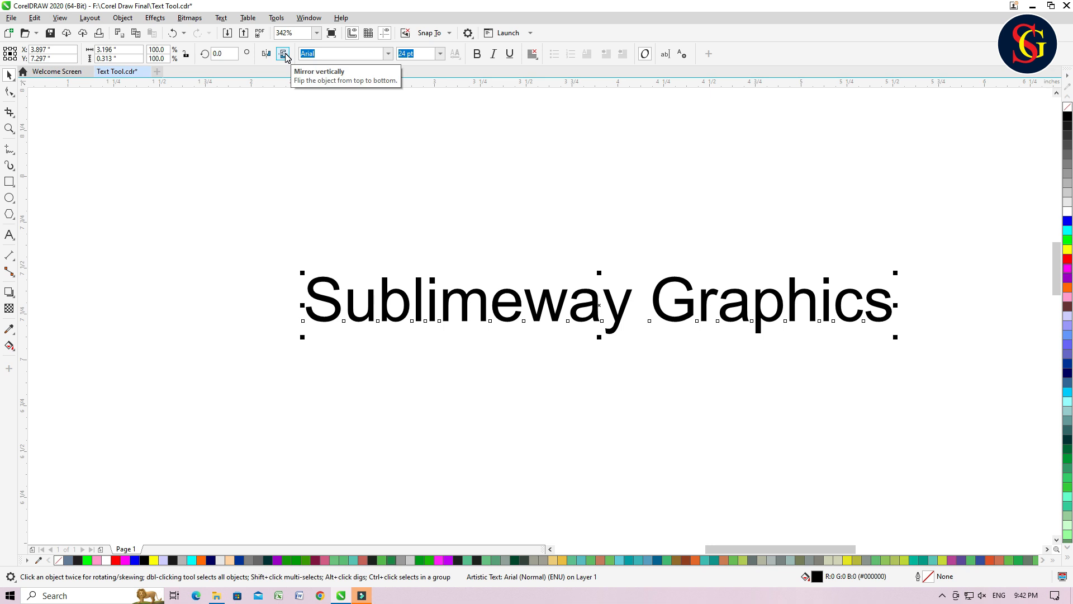
pyautogui.click(283, 54)
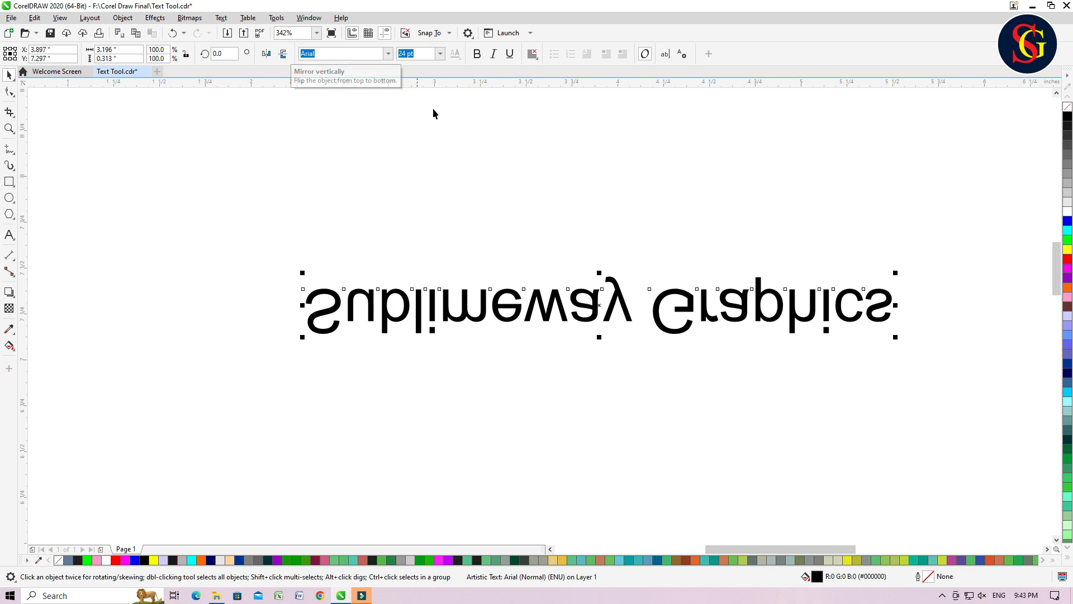
pyautogui.hotkey('ctrl', 'z')
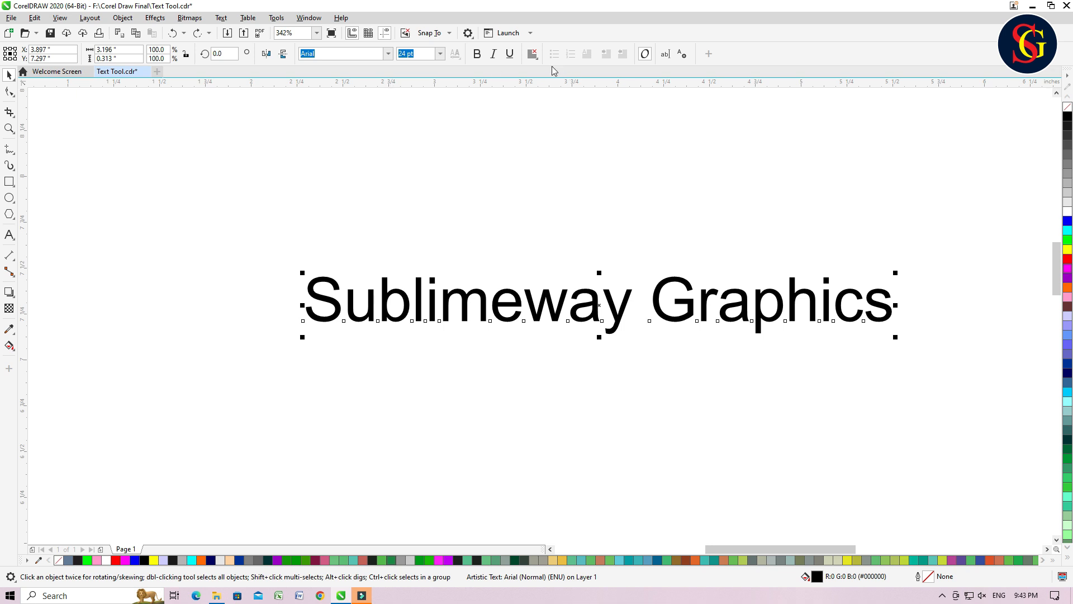
# Move the "Sublimeway Graphics" text off the page to the empty area on its right
pyautogui.click(388, 54)
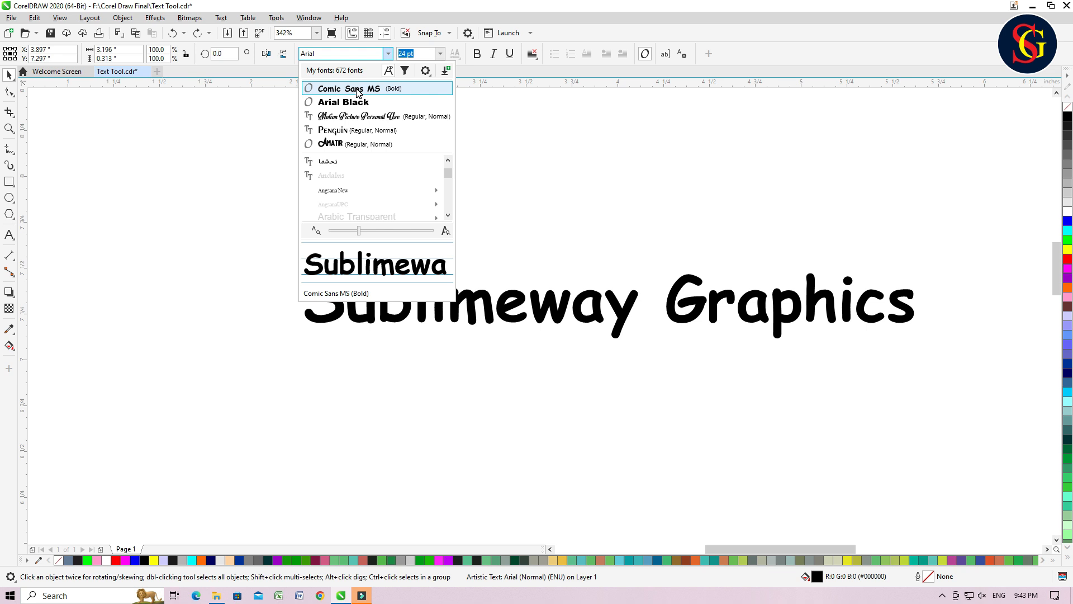
pyautogui.click(7, 75)
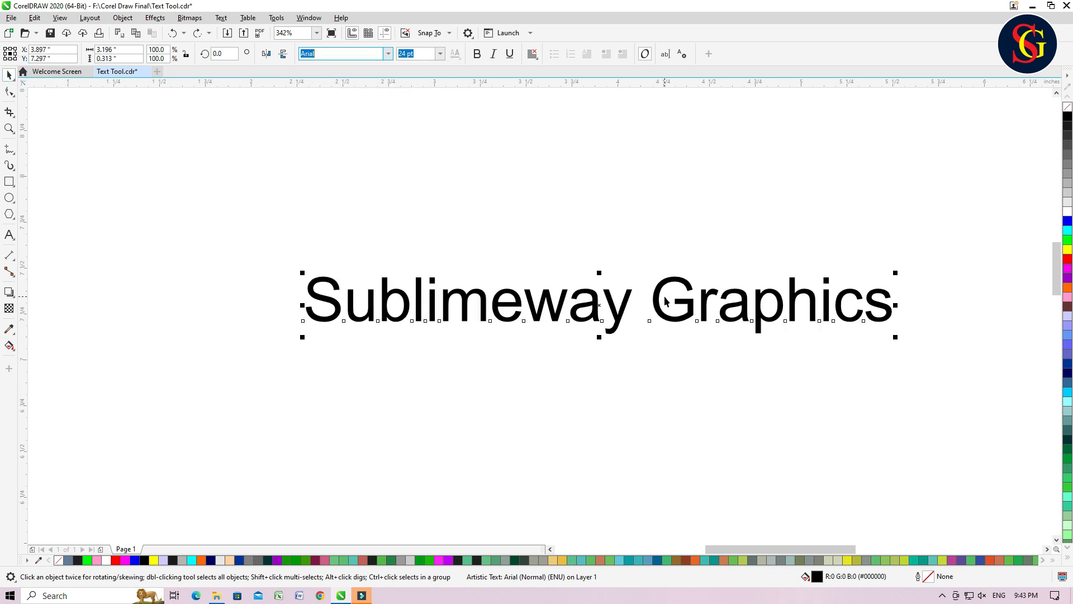
pyautogui.moveTo(654, 299); pyautogui.dragTo(667, 297)
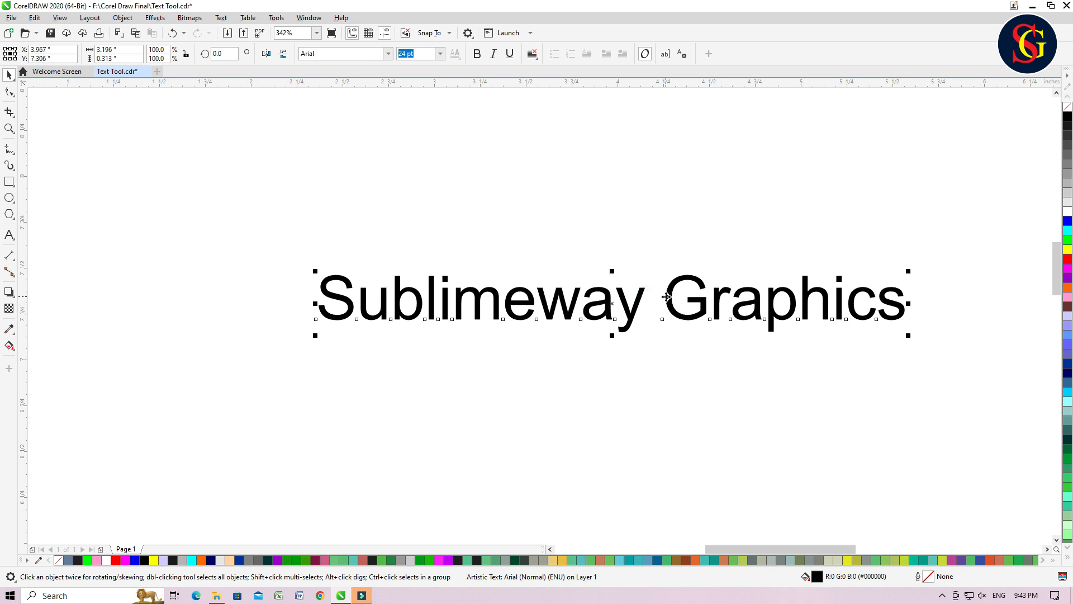
pyautogui.hotkey('shift', 'F4')
pyautogui.moveTo(545, 230); pyautogui.dragTo(784, 271)
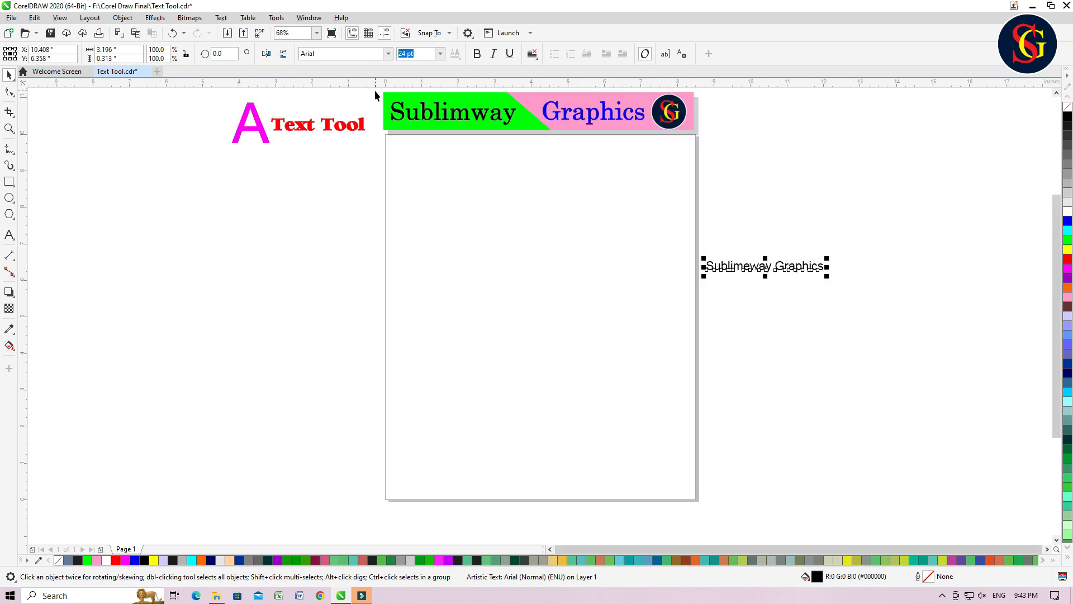
# Set the text's font to Arial Black and move the text back onto the page
pyautogui.click(386, 53)
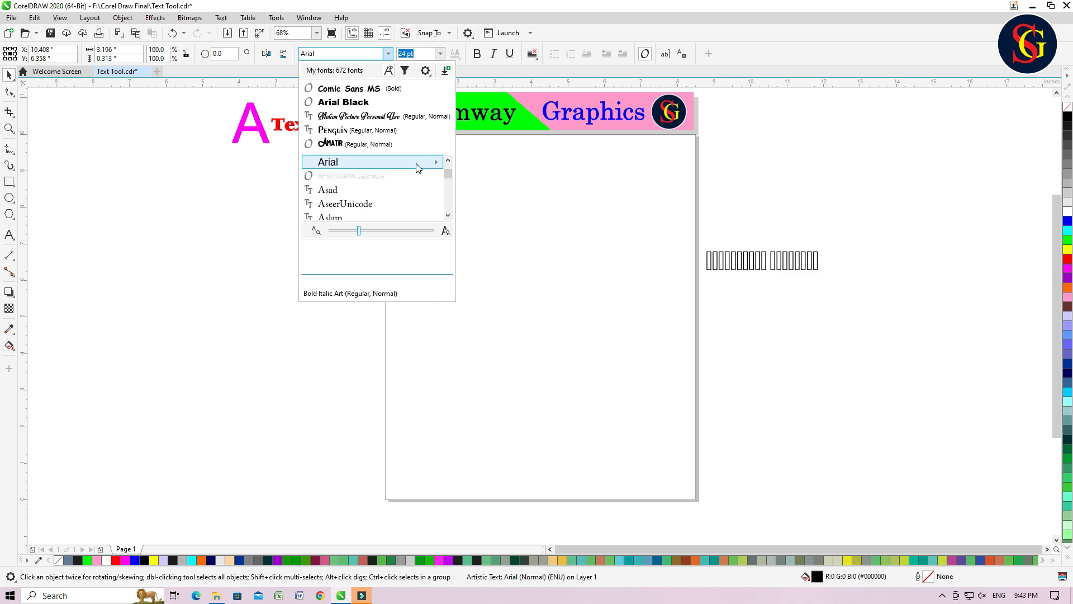
pyautogui.moveTo(416, 165)
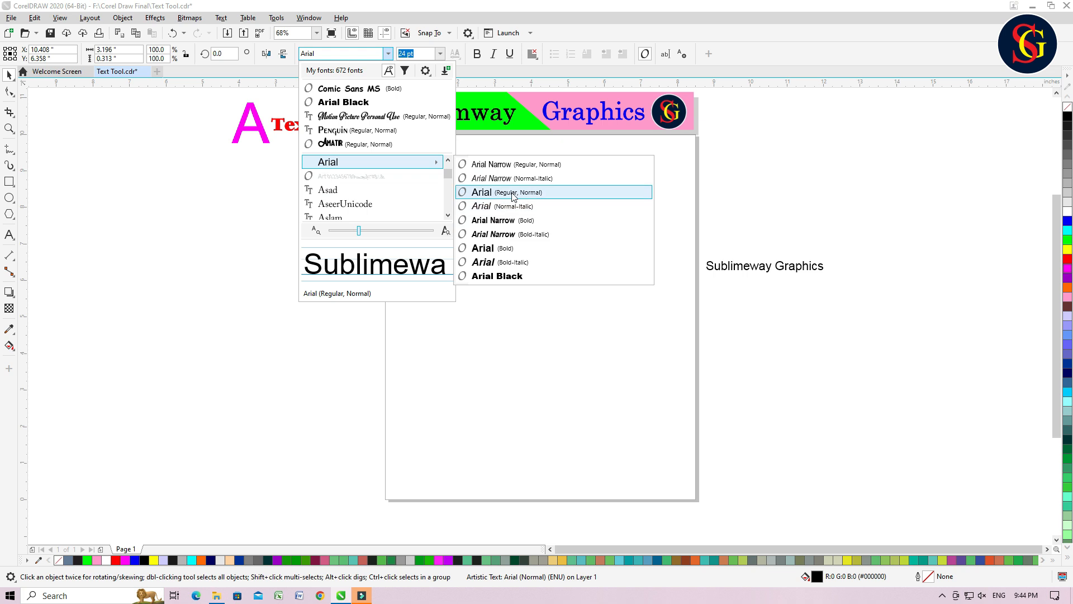
pyautogui.click(447, 215)
pyautogui.click(448, 215)
pyautogui.scroll(-2, 379, 198)
pyautogui.moveTo(378, 190)
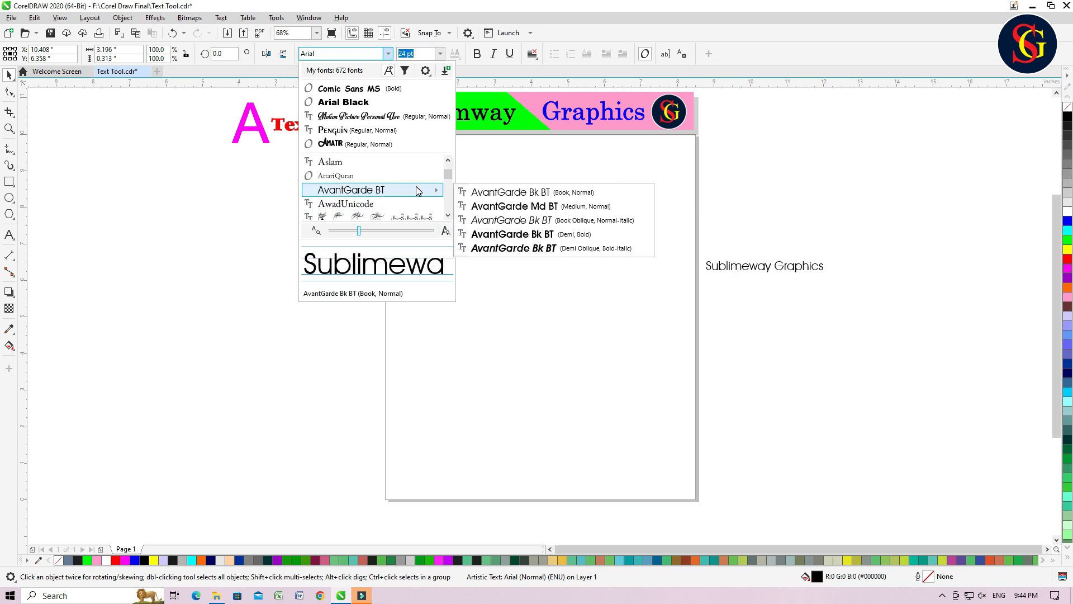
pyautogui.click(352, 106)
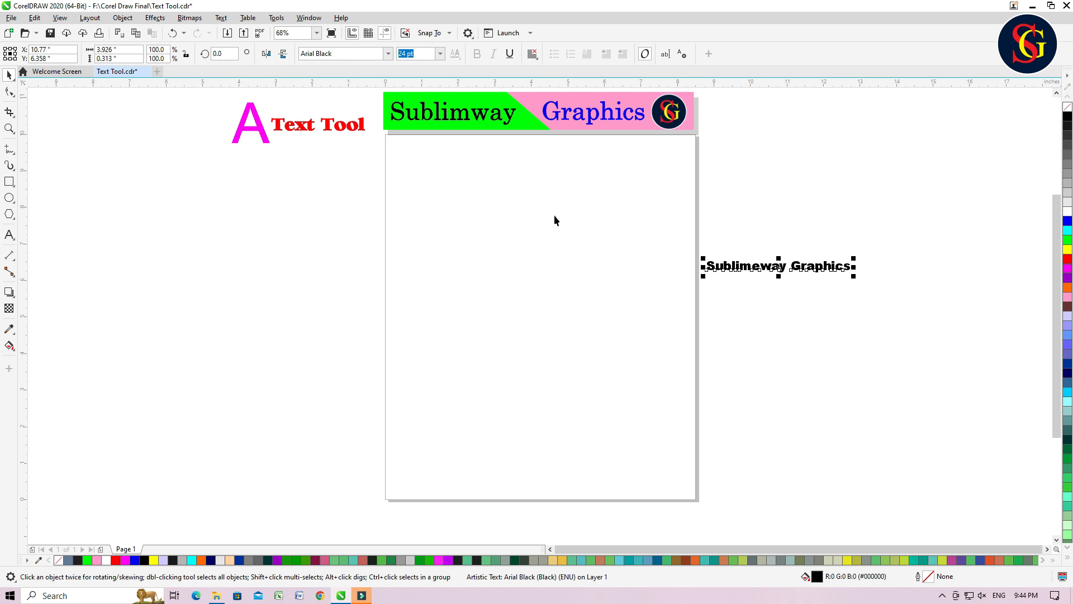
pyautogui.moveTo(789, 275); pyautogui.dragTo(560, 273)
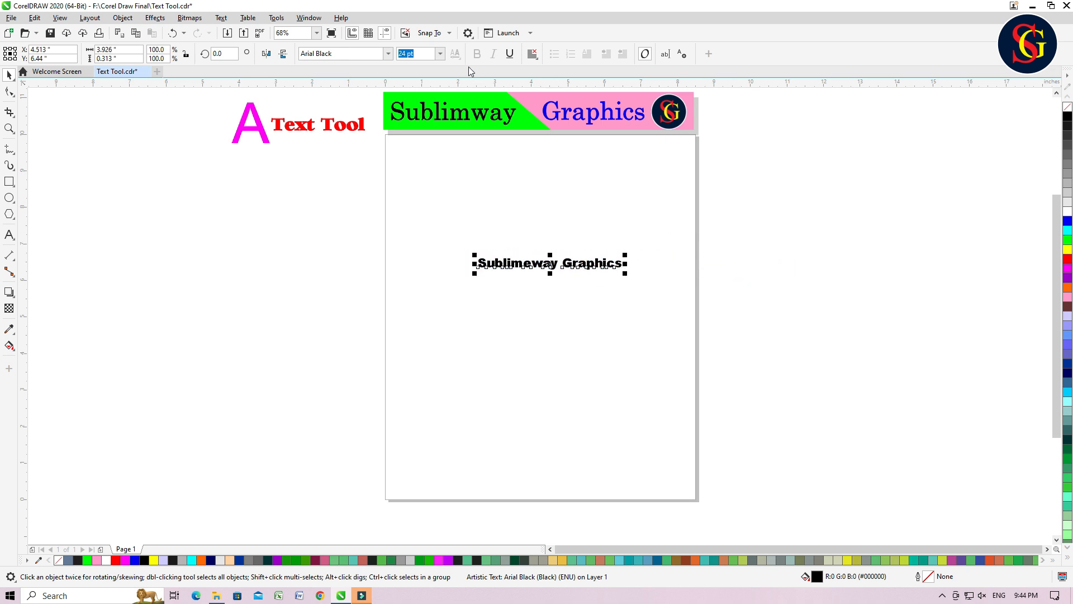
# Try a font size of 72 pt on the text and replace it with a custom size of 40 pt
pyautogui.click(440, 56)
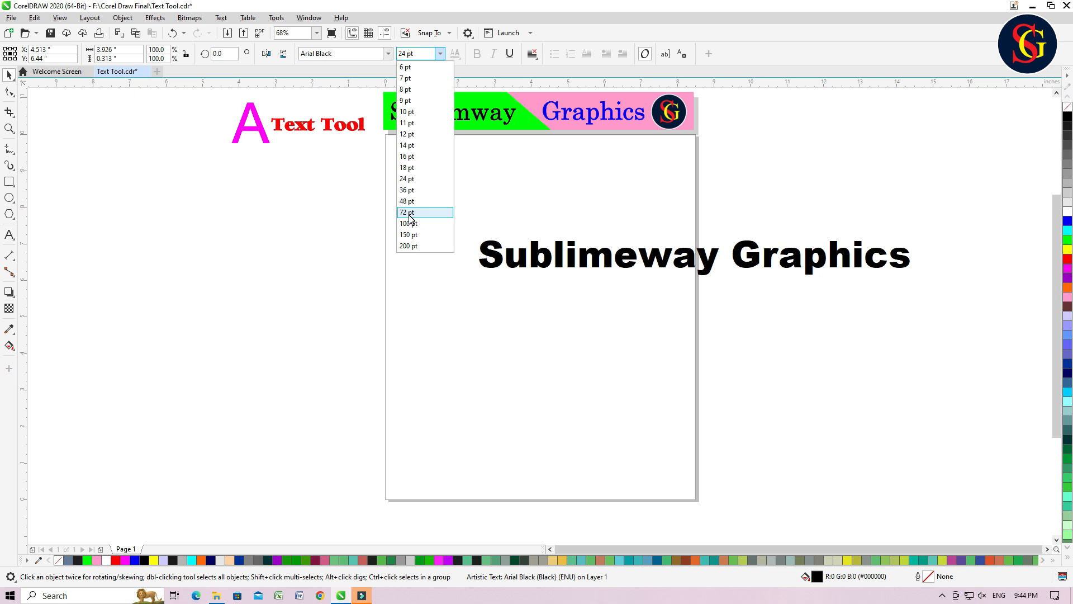
pyautogui.click(408, 213)
pyautogui.click(423, 54)
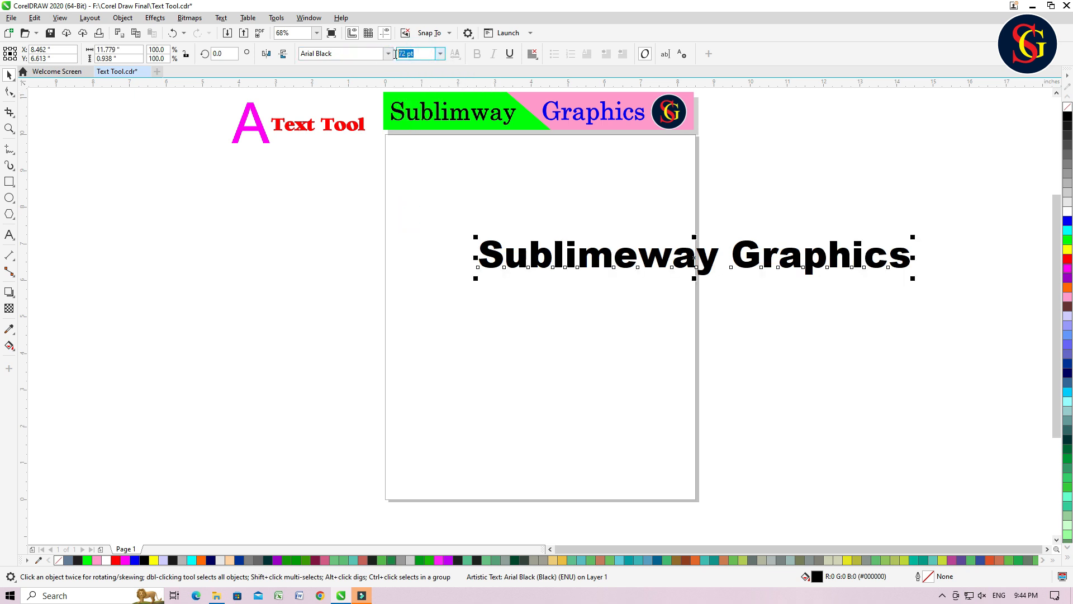
pyautogui.write('40')
pyautogui.press('Return')
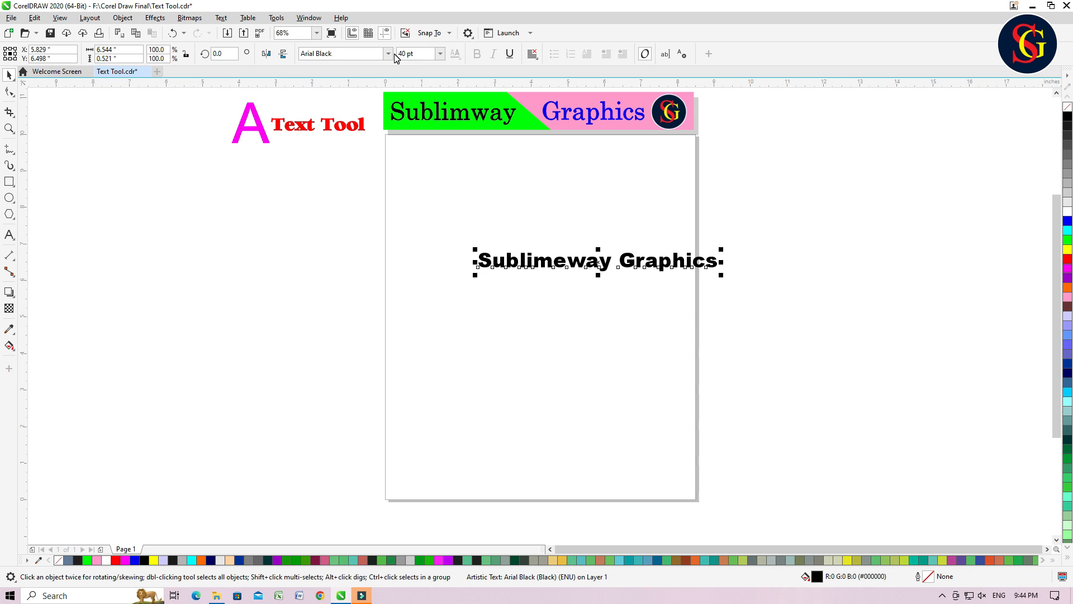
# Set the text's size to 72 pt and its font to Comic Sans MS (Bold)
pyautogui.click(440, 54)
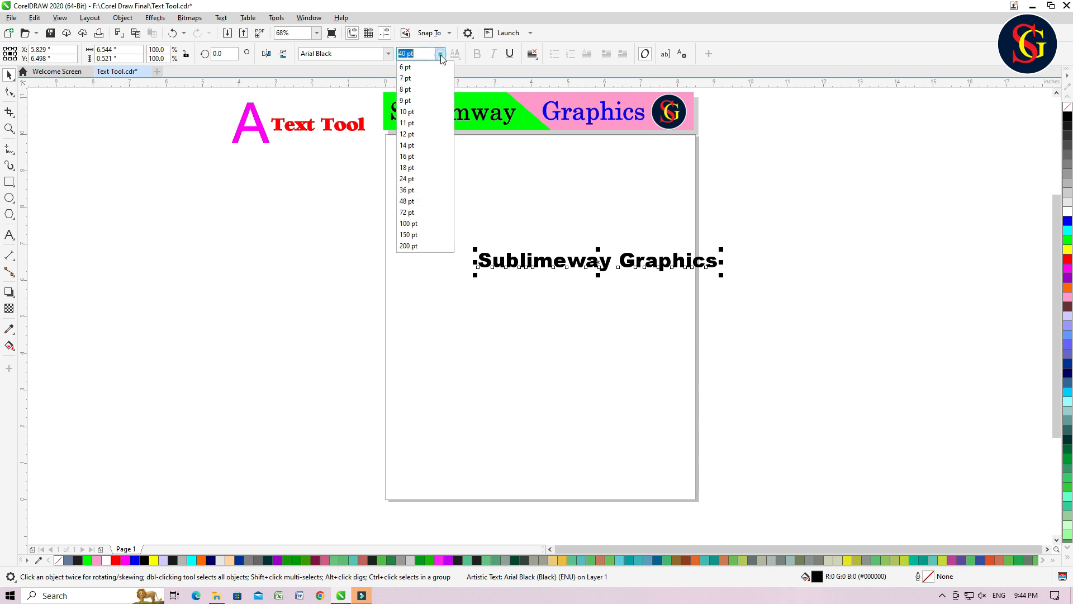
pyautogui.click(413, 213)
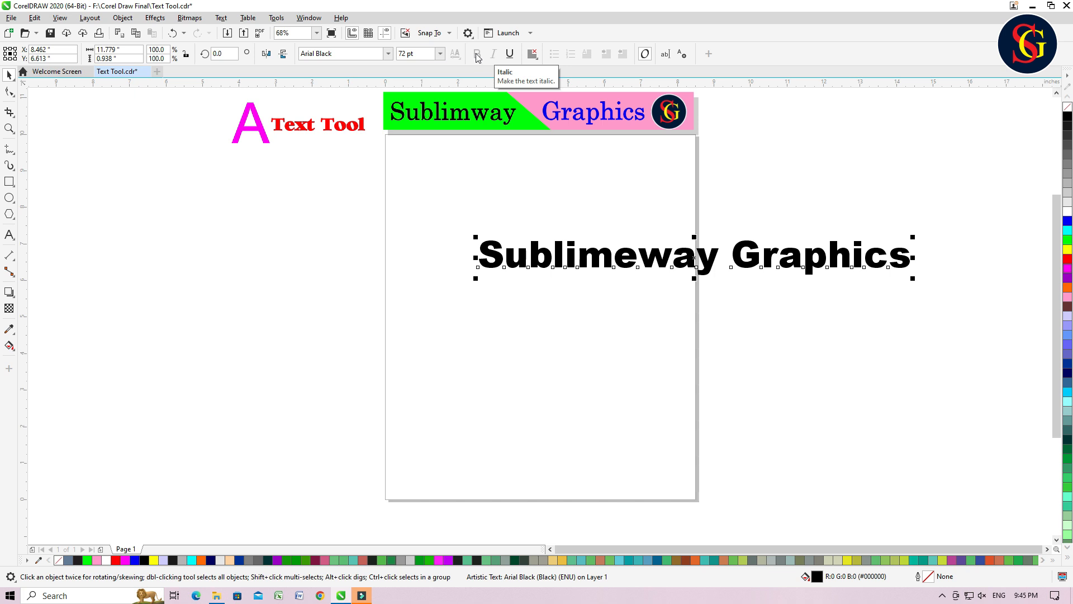
pyautogui.click(387, 54)
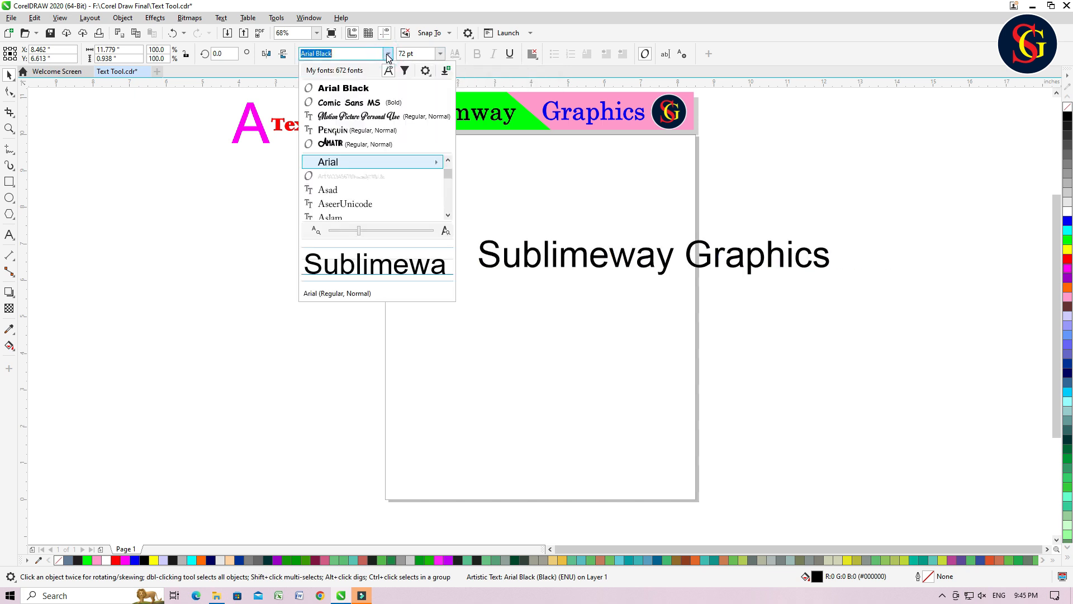
pyautogui.click(370, 104)
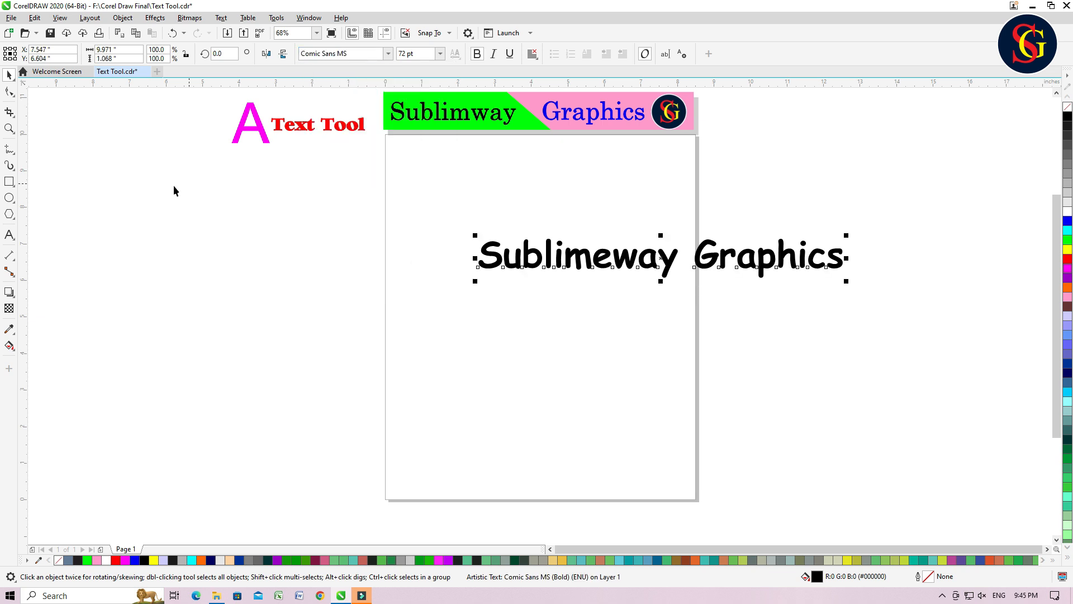
# Toggle bold off and on for the "Sublimeway Graphics" text, and try italic and underline on it
pyautogui.click(477, 54)
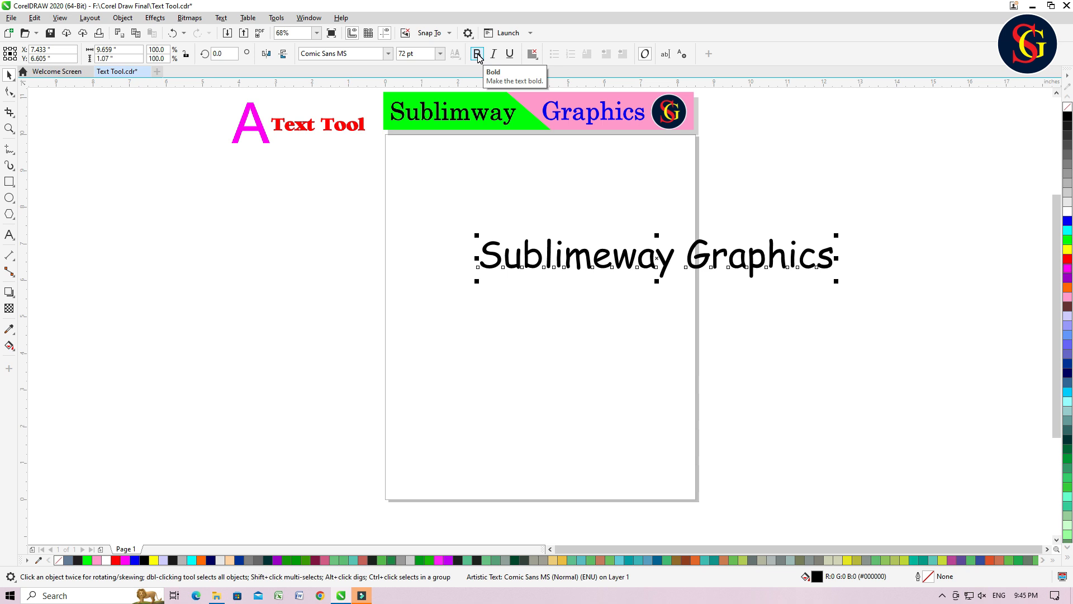
pyautogui.click(477, 55)
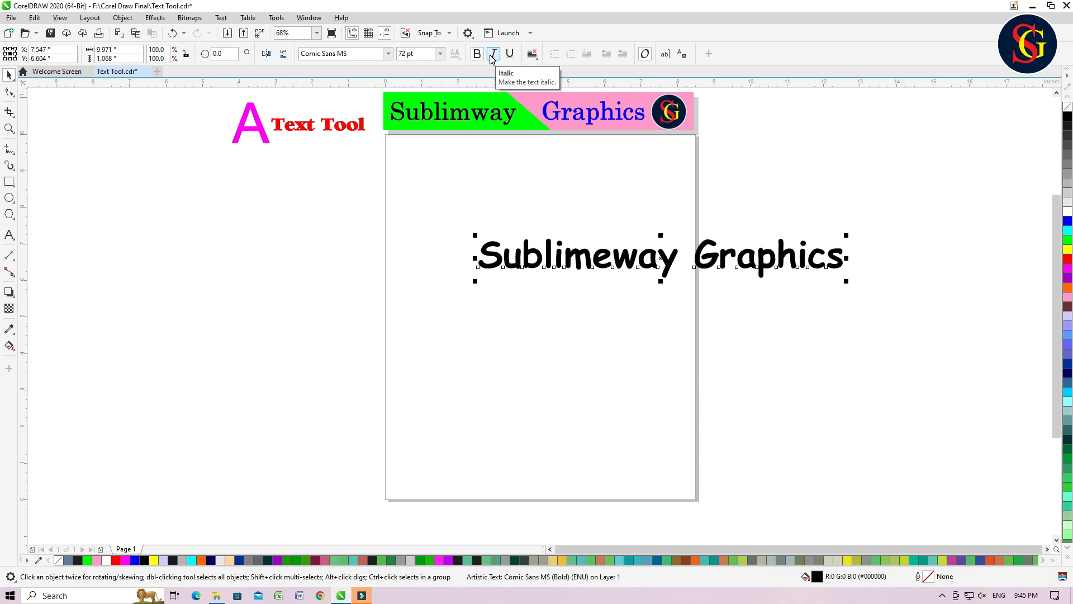
pyautogui.click(494, 57)
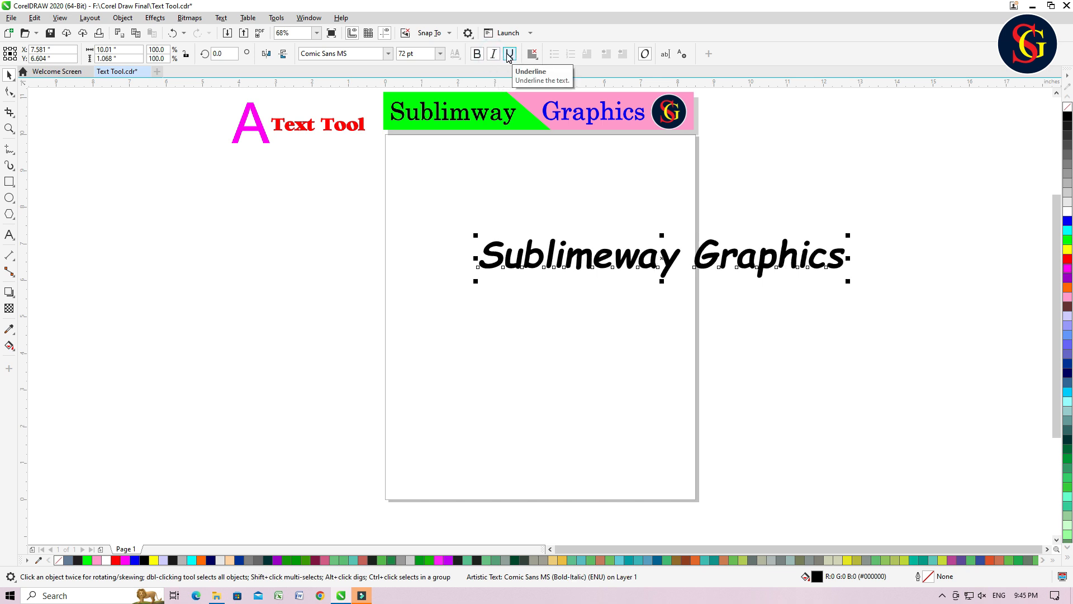
pyautogui.click(509, 56)
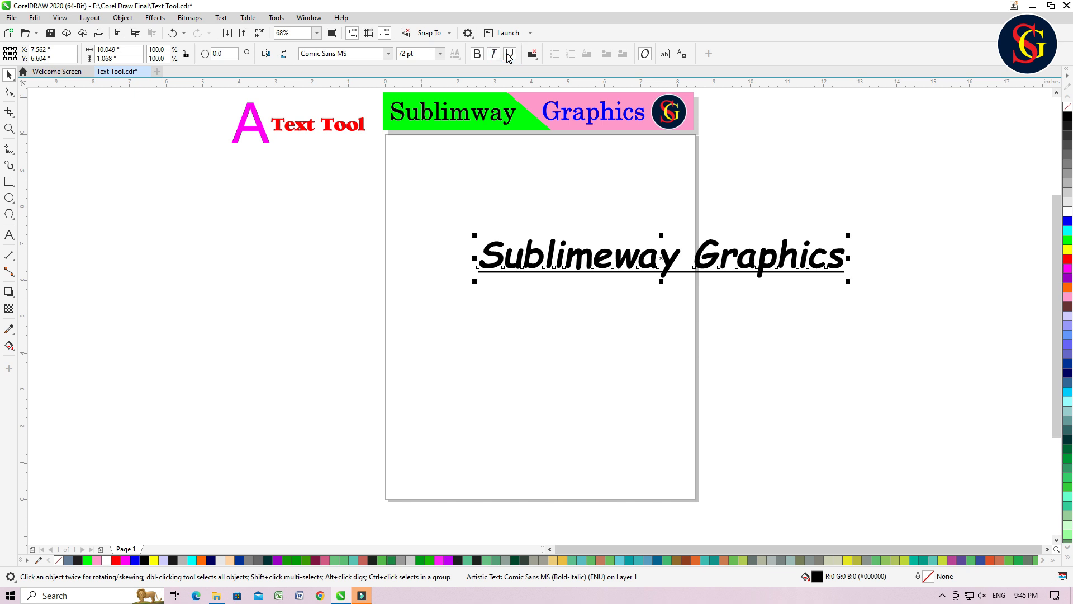
# Remove the underline, italic and bold styling from the "Sublimeway Graphics" text
pyautogui.click(509, 55)
pyautogui.click(491, 54)
pyautogui.click(480, 55)
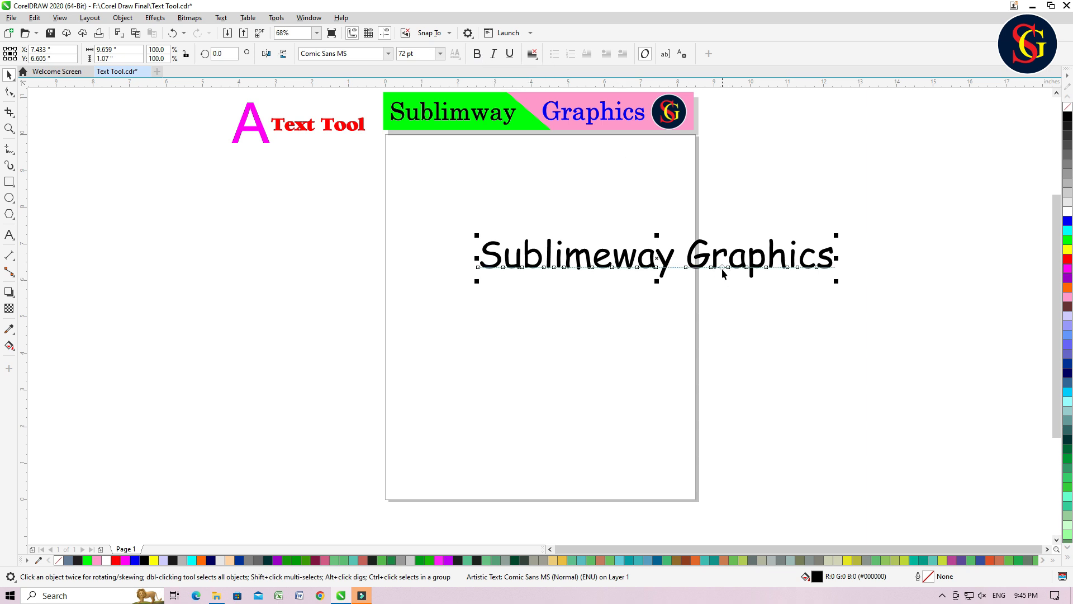
# Move the "Sublimeway Graphics" text further onto the page and fill it blue after trying red
pyautogui.moveTo(699, 255); pyautogui.dragTo(623, 238)
pyautogui.click(641, 247)
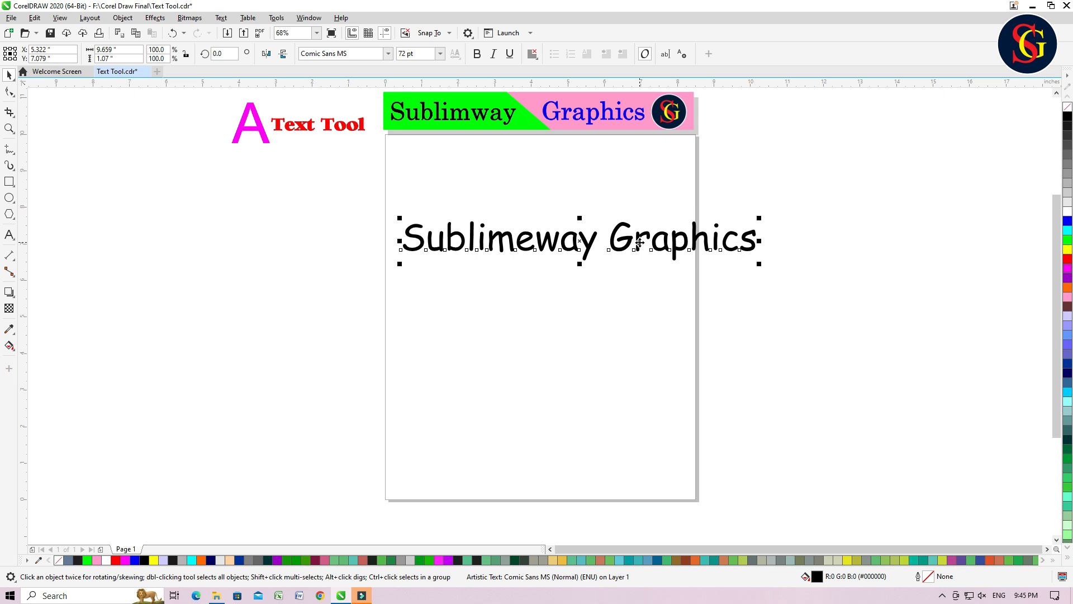
pyautogui.click(1068, 259)
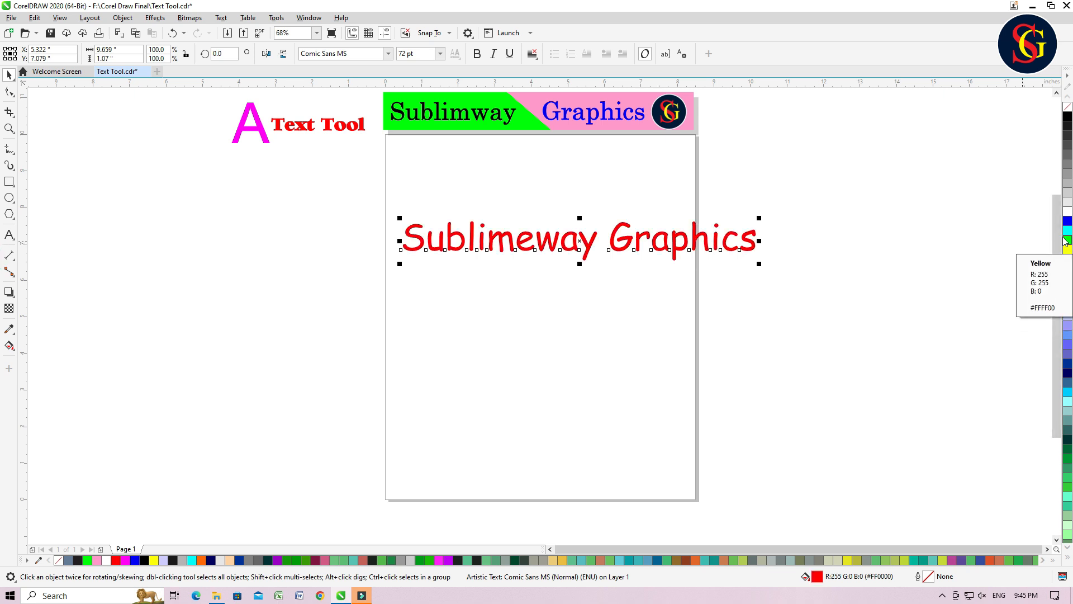
pyautogui.click(1067, 221)
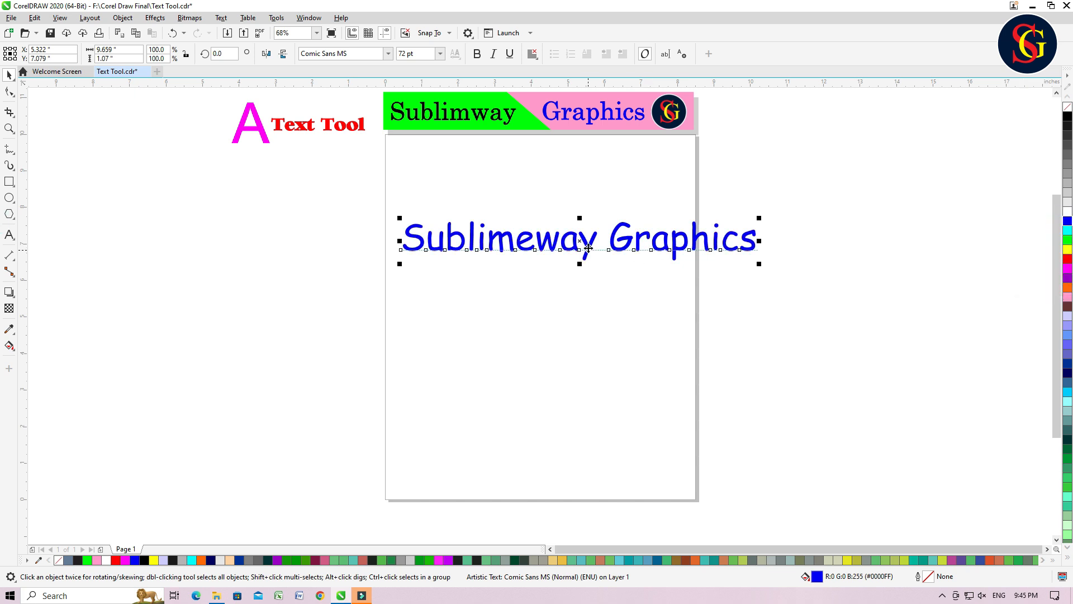
# Scale the blue text down to about 7.9 in wide and move it off the page to its right
pyautogui.moveTo(759, 220); pyautogui.dragTo(727, 222)
pyautogui.moveTo(572, 242); pyautogui.dragTo(868, 182)
# Create artistic text on three lines: a first name plus "is a good boy.", "He reads in class 9th." and "He goes to school daily."
pyautogui.click(9, 234)
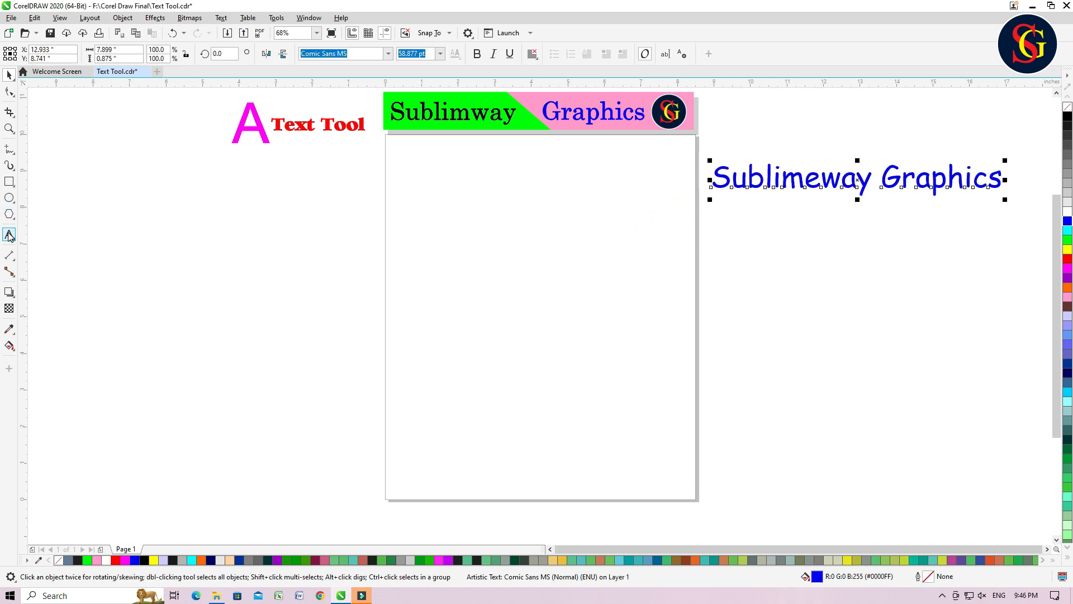
pyautogui.click(408, 259)
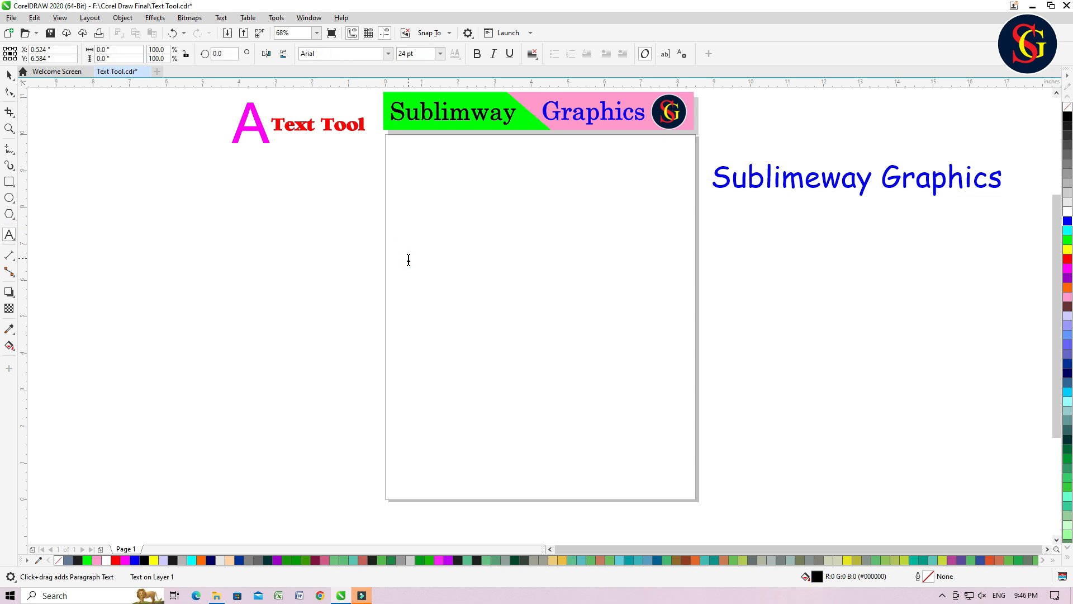
pyautogui.write('Kamra')
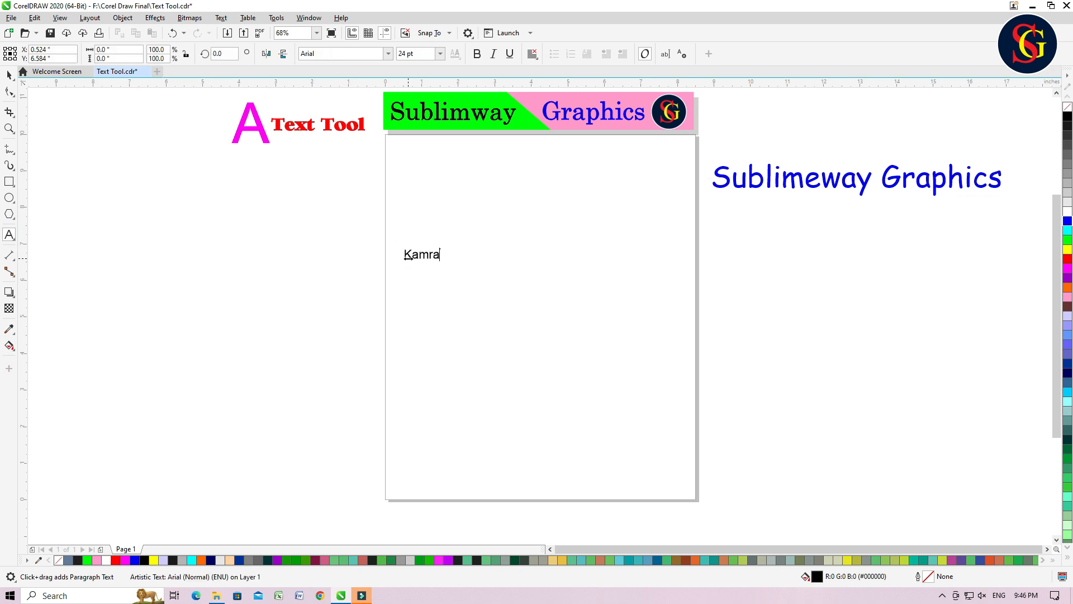
pyautogui.write('n is a good boy. H')
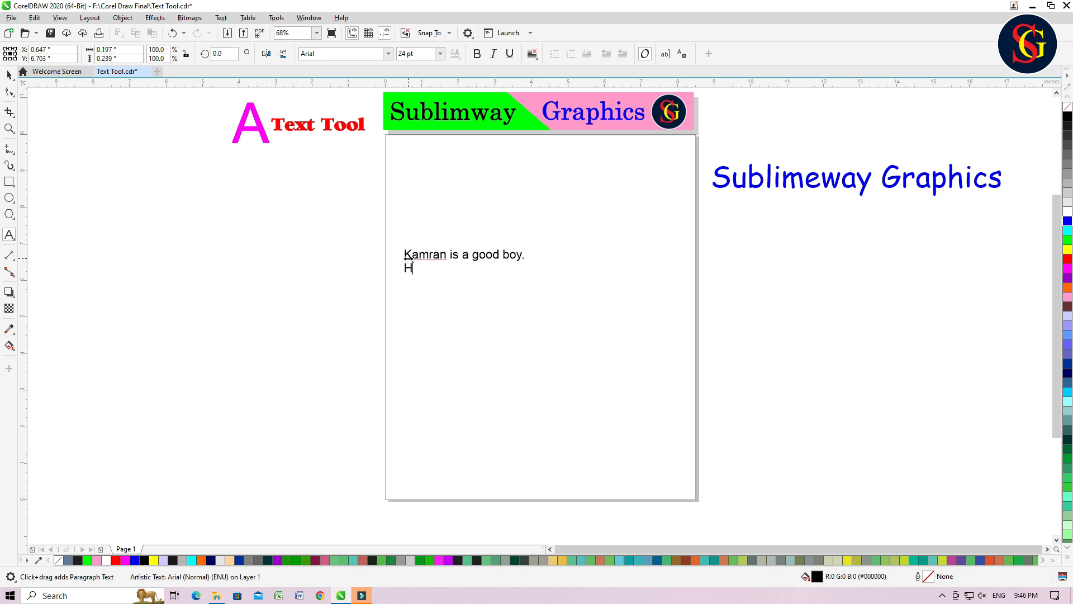
pyautogui.write('e reads in class  9th')
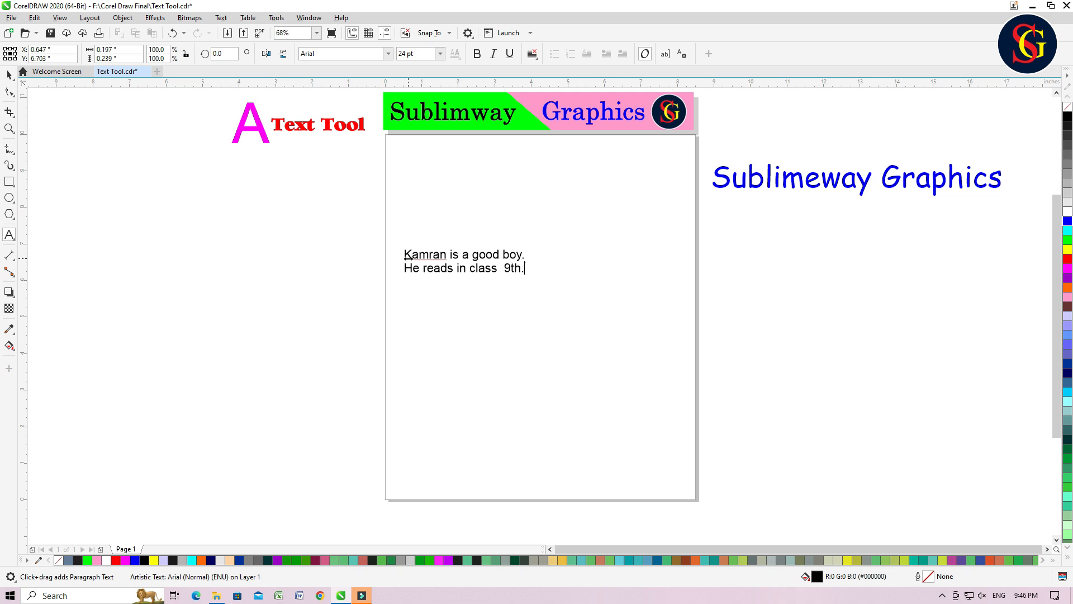
pyautogui.write('.')
pyautogui.press('Return')
pyautogui.write('He goes to school daily.')
pyautogui.click(9, 74)
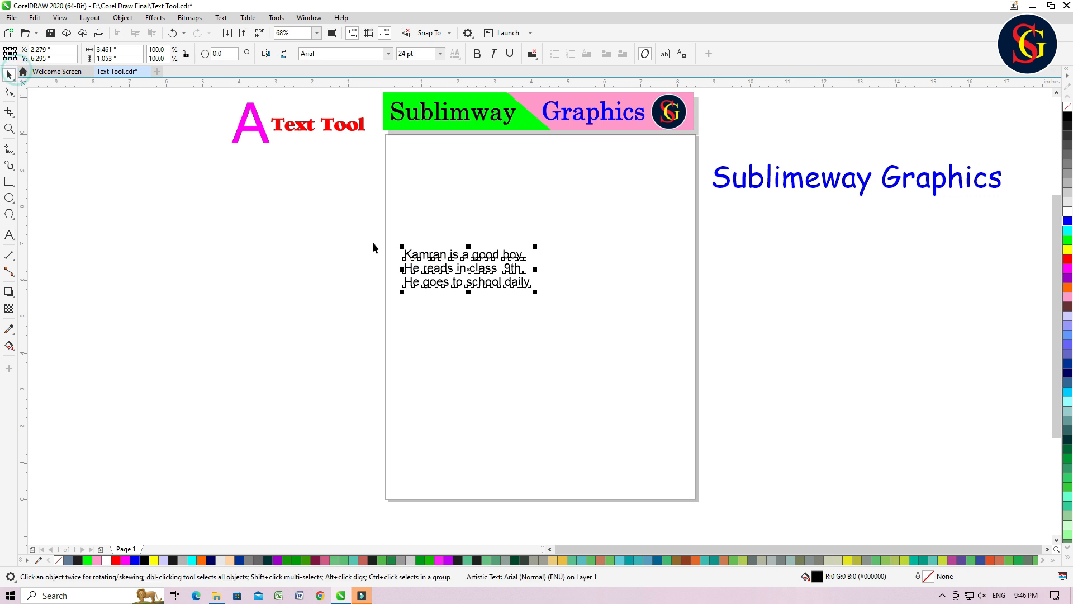
# Format the three-line text as 48 pt bold and reposition it within the page width
pyautogui.moveTo(484, 250); pyautogui.dragTo(538, 227)
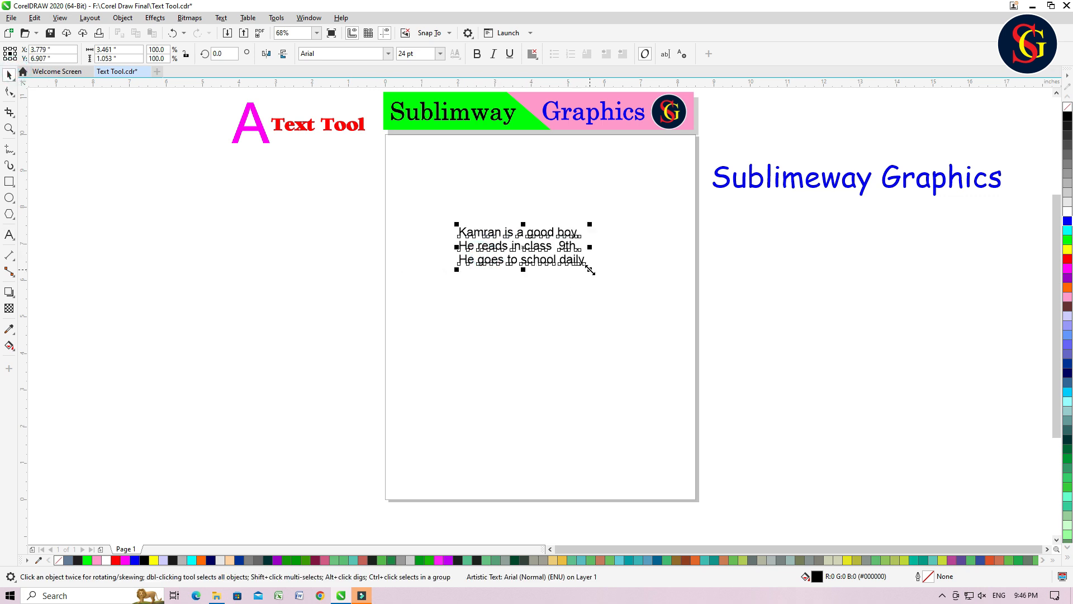
pyautogui.click(440, 54)
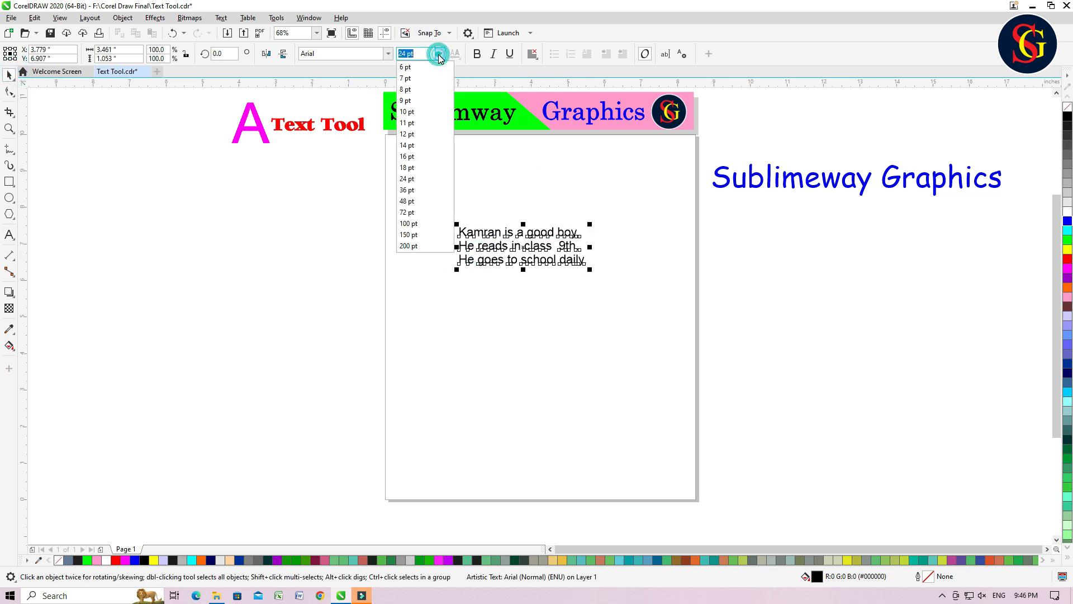
pyautogui.click(411, 201)
pyautogui.moveTo(618, 235); pyautogui.dragTo(573, 261)
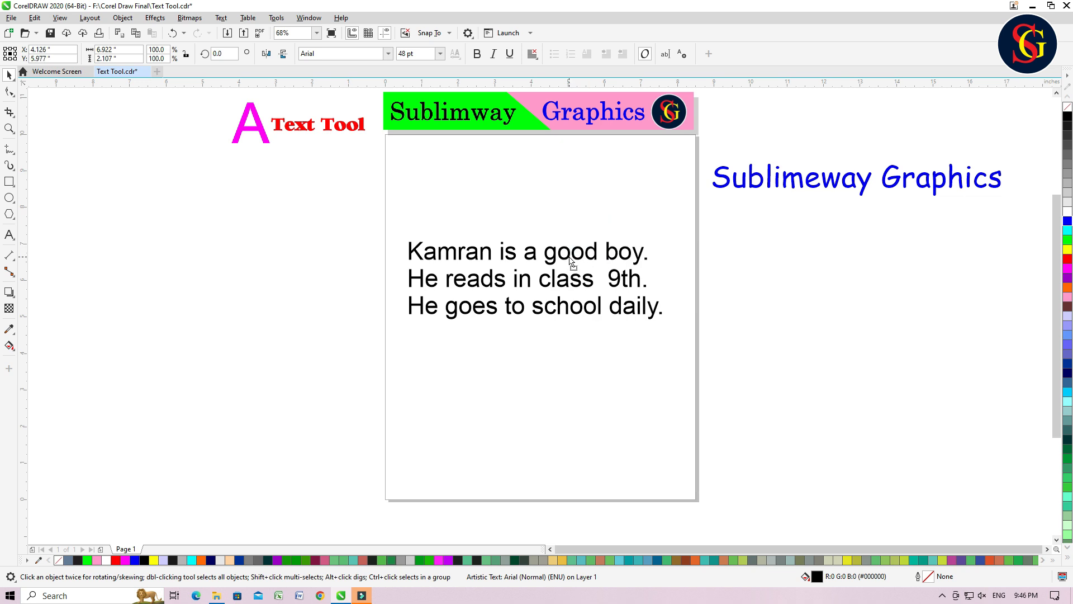
pyautogui.click(478, 54)
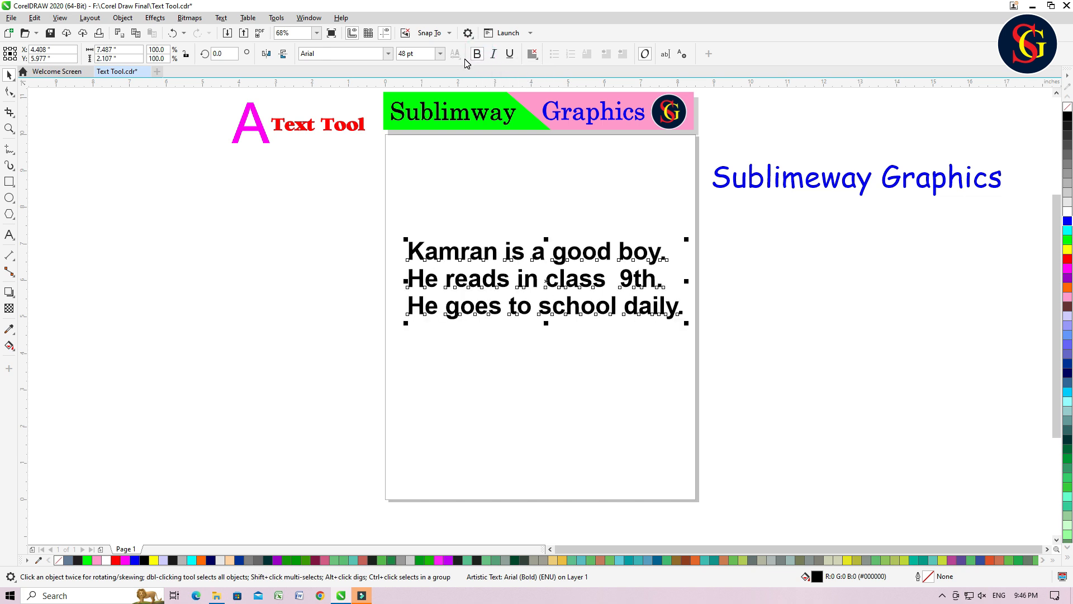
# Try Left, Center and Right alignment on the three-line text
pyautogui.click(536, 56)
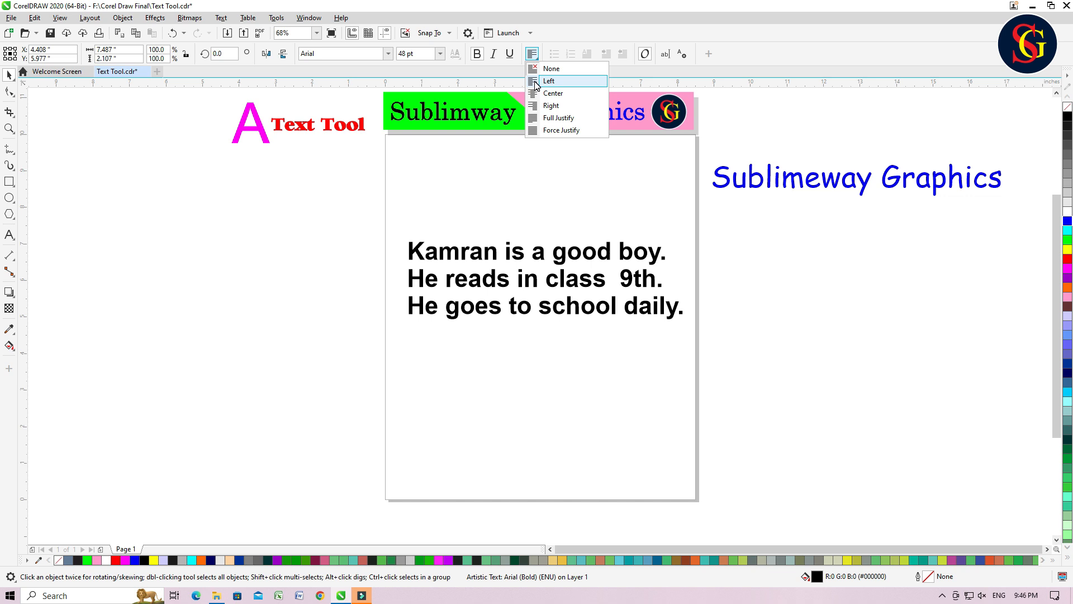
pyautogui.click(535, 81)
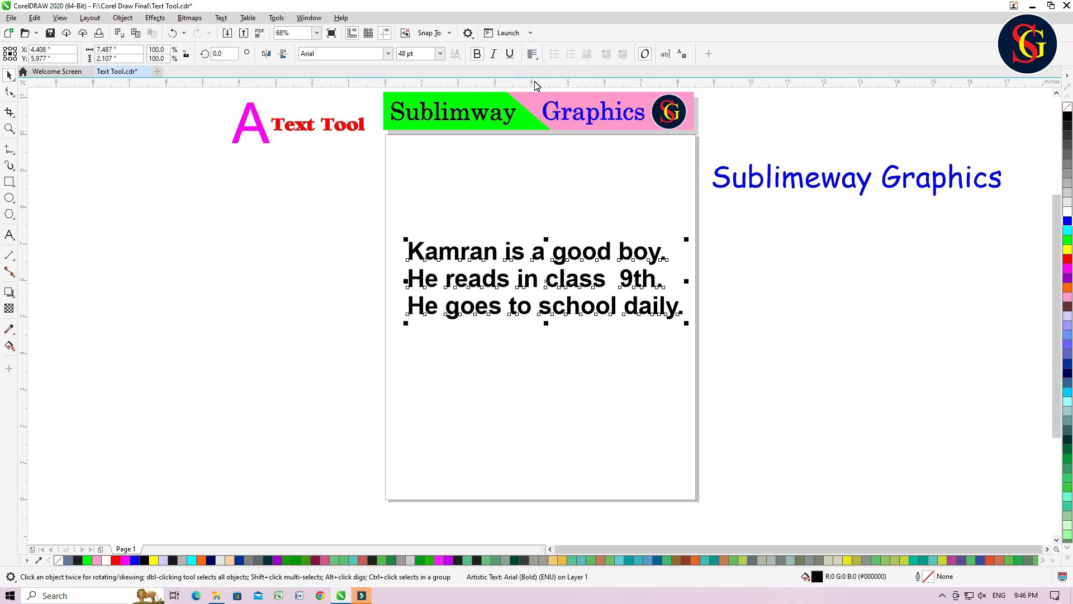
pyautogui.click(533, 54)
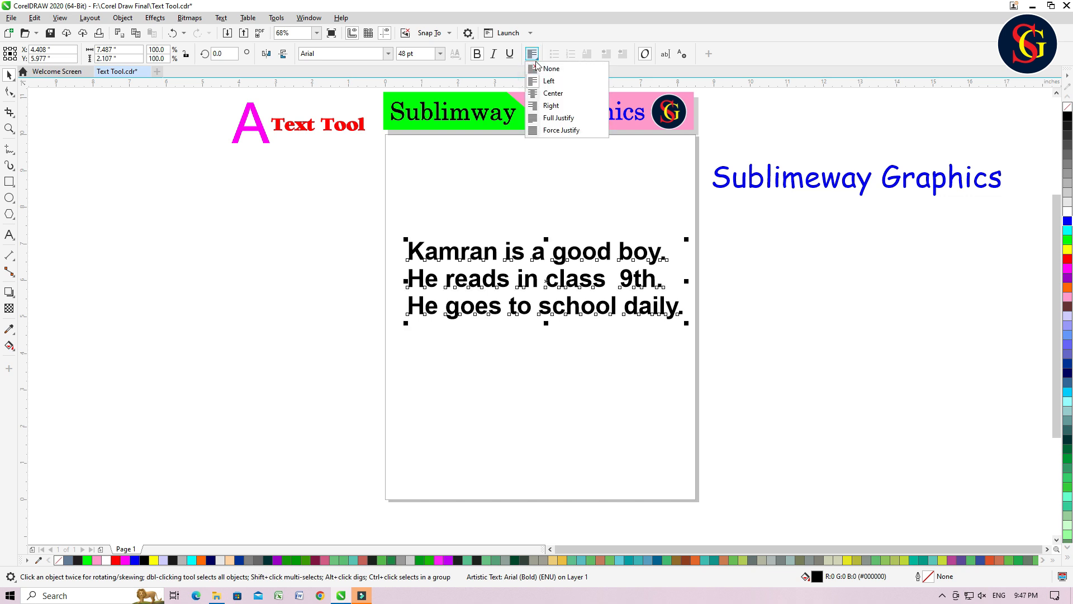
pyautogui.click(540, 93)
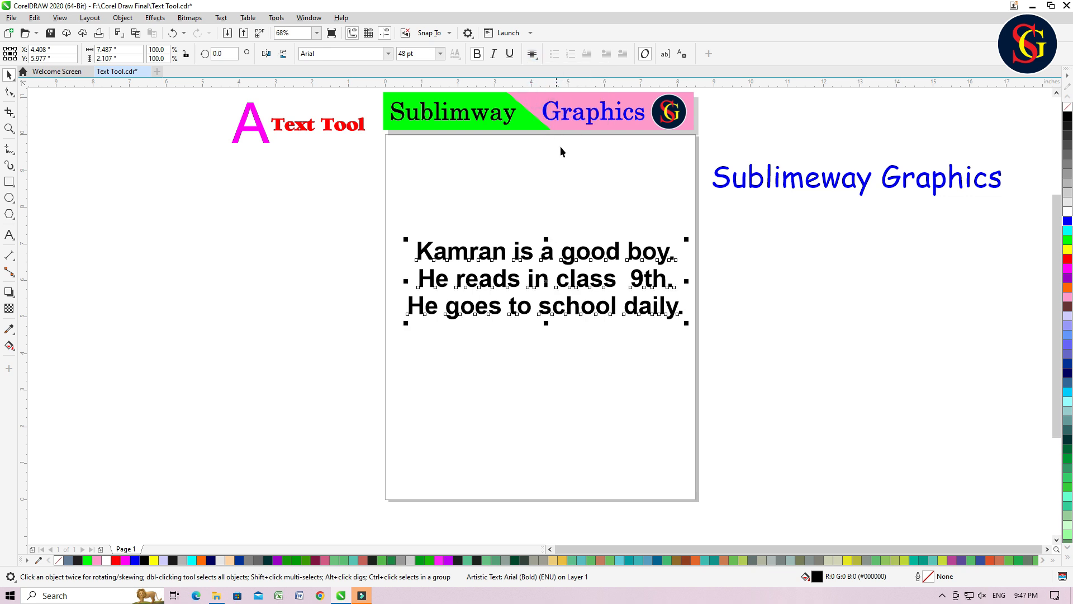
pyautogui.click(533, 55)
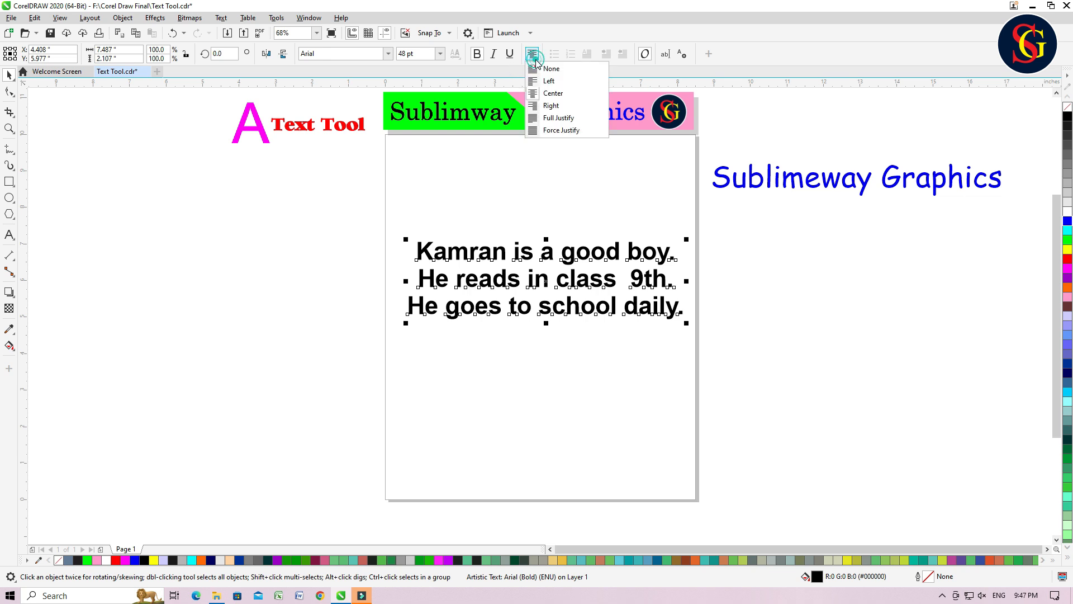
pyautogui.click(551, 107)
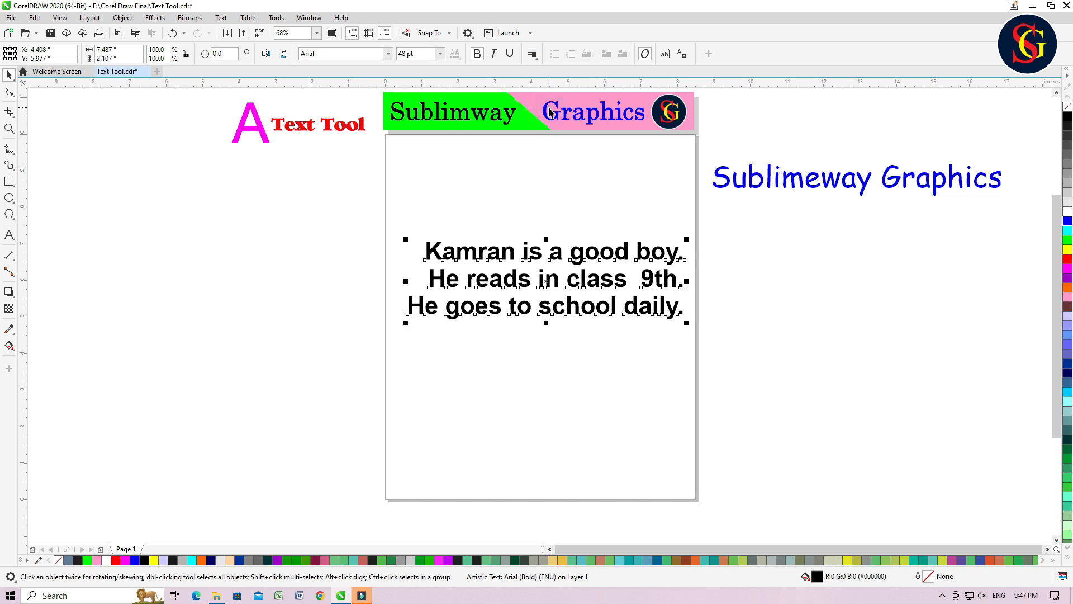
# Try Full Justify and Force Justify alignment on the three-line text
pyautogui.click(532, 55)
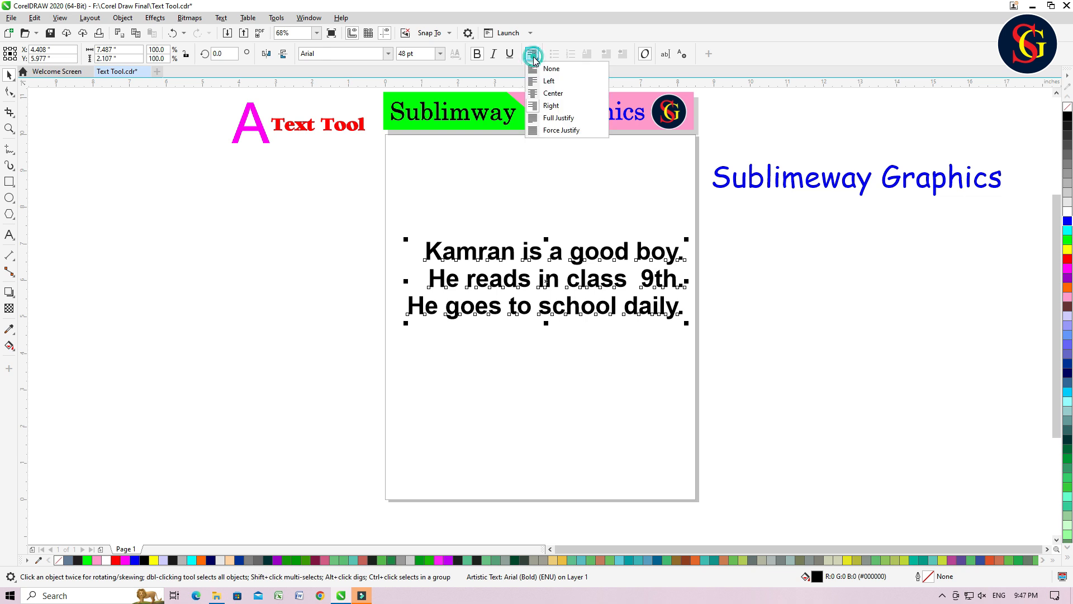
pyautogui.click(555, 118)
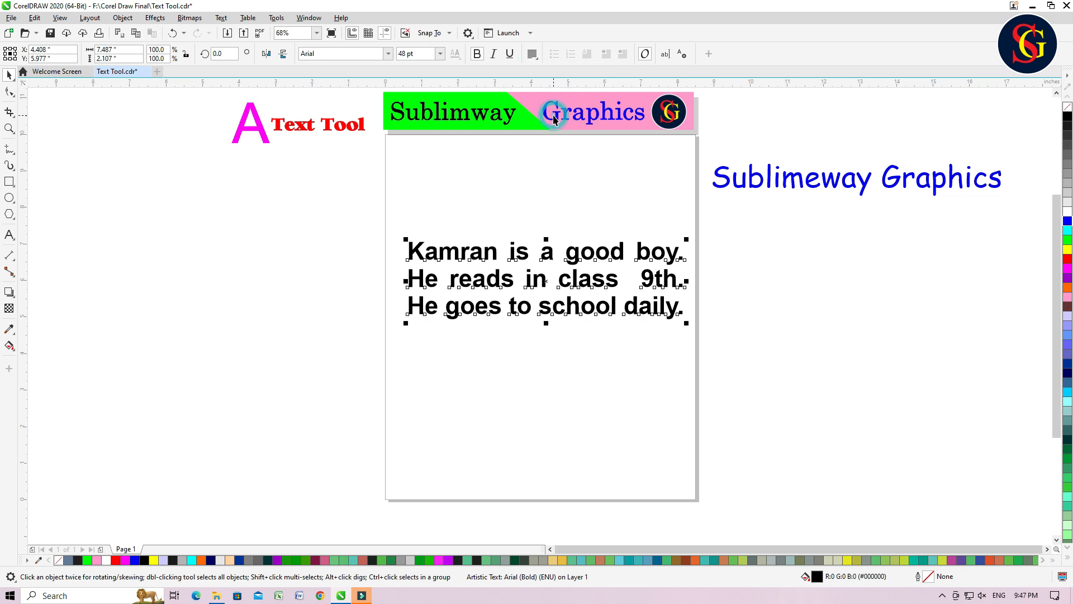
pyautogui.click(533, 55)
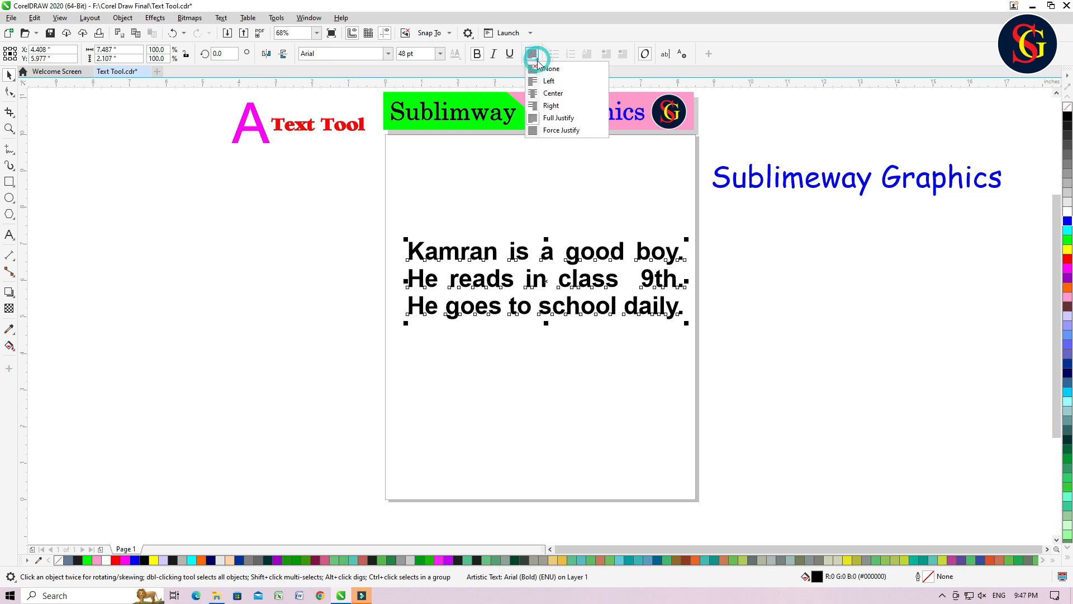
pyautogui.click(548, 130)
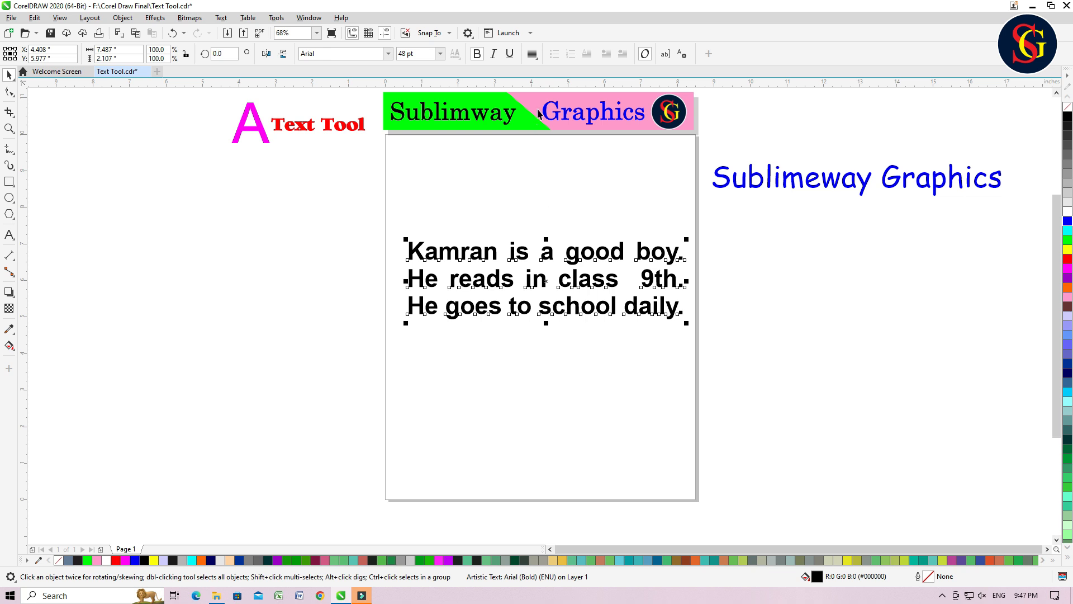
# Try Left alignment on the justified three-line text, undo it and deselect the text
pyautogui.click(532, 54)
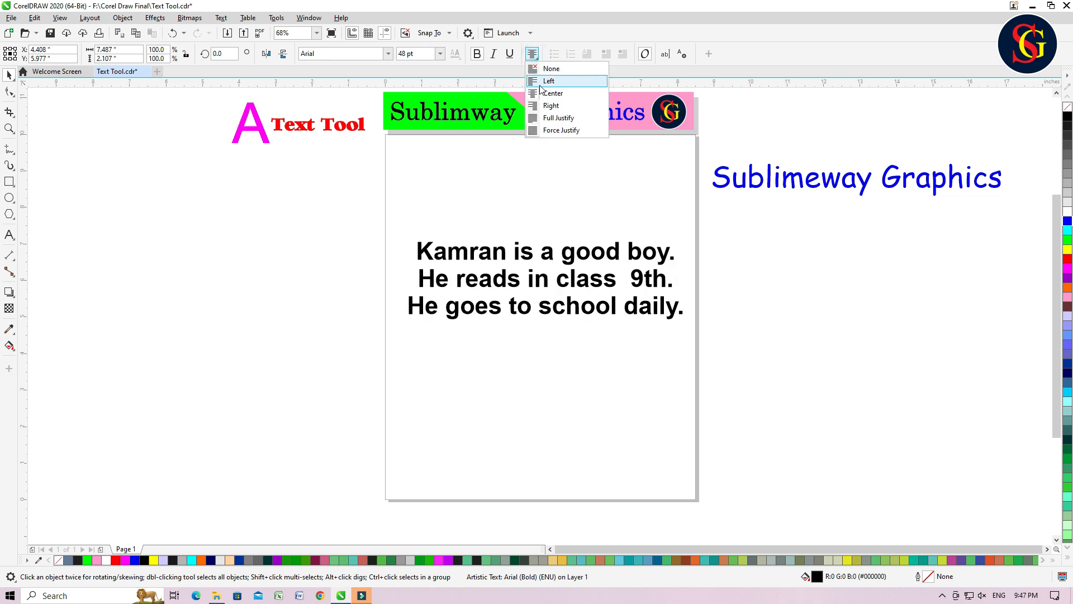
pyautogui.click(540, 81)
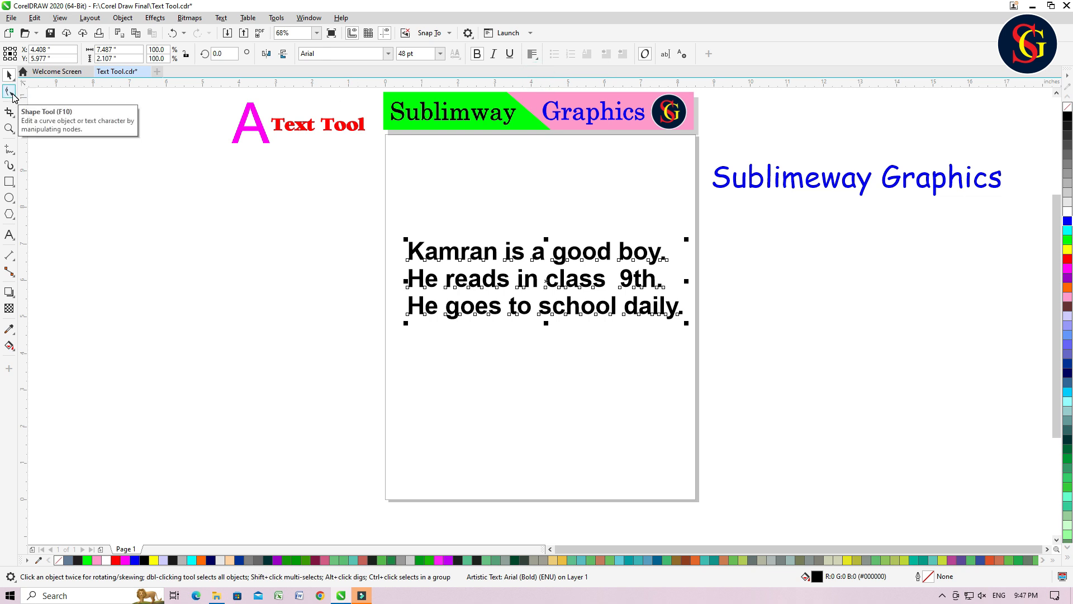
pyautogui.click(9, 93)
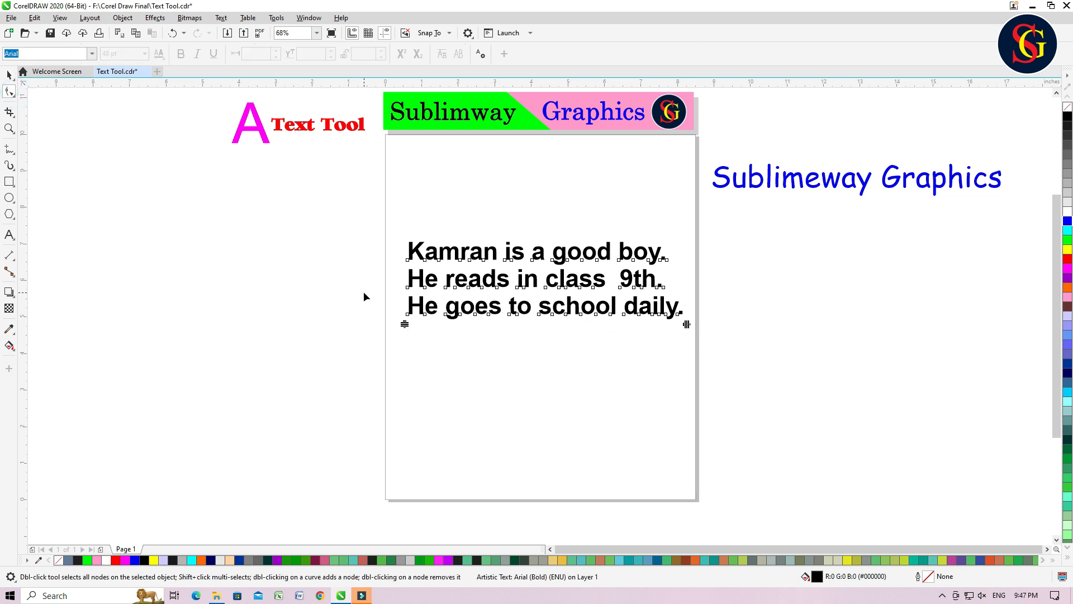
pyautogui.hotkey('ctrl', 'z')
pyautogui.click(9, 75)
pyautogui.click(527, 355)
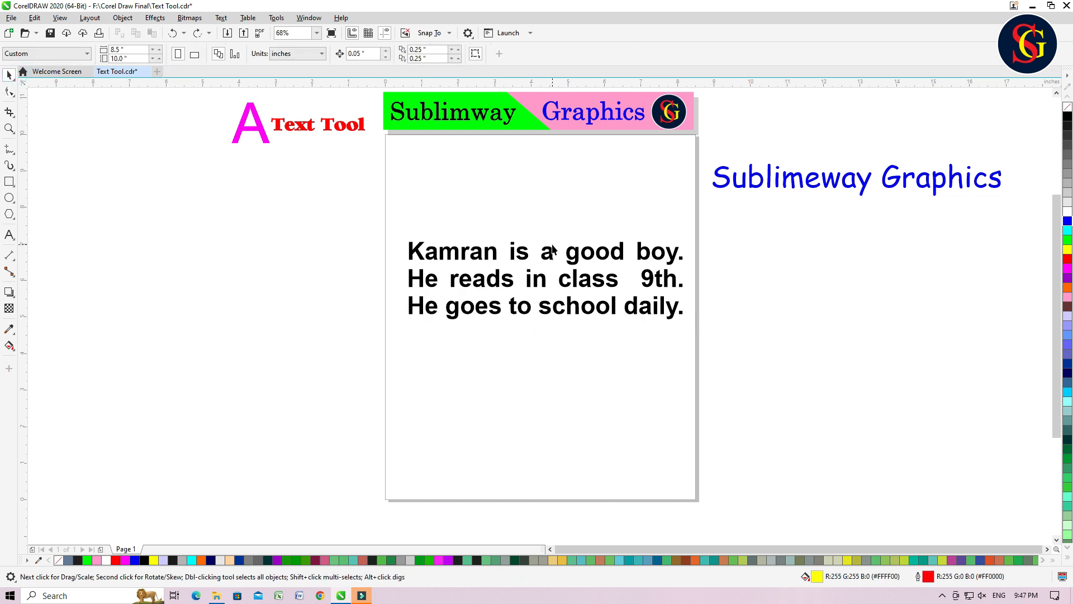
# Set the three-line text's alignment to Left and keep the text selected
pyautogui.click(547, 253)
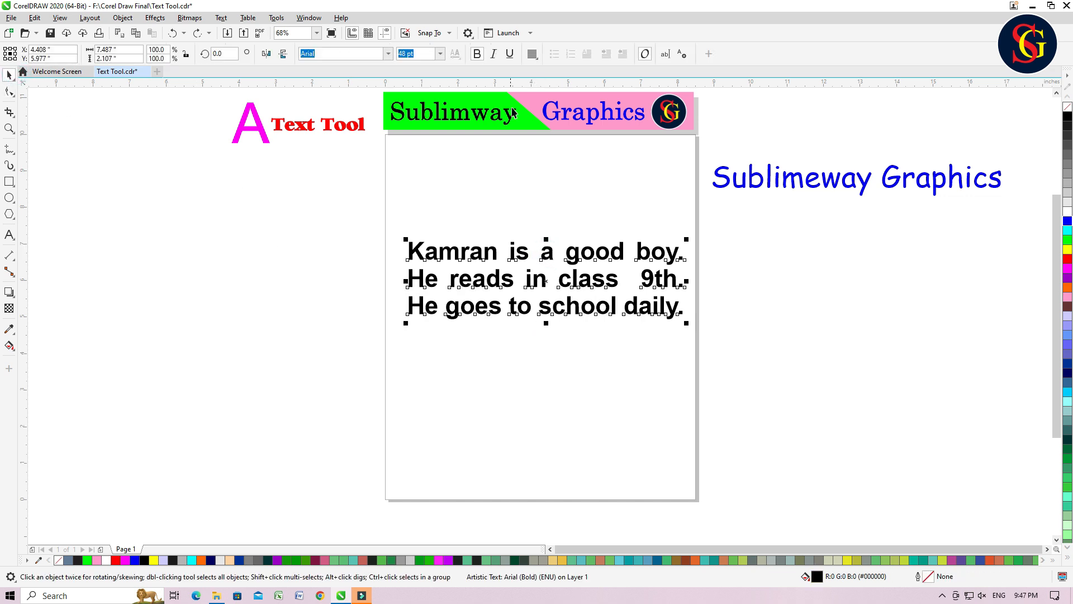
pyautogui.click(532, 53)
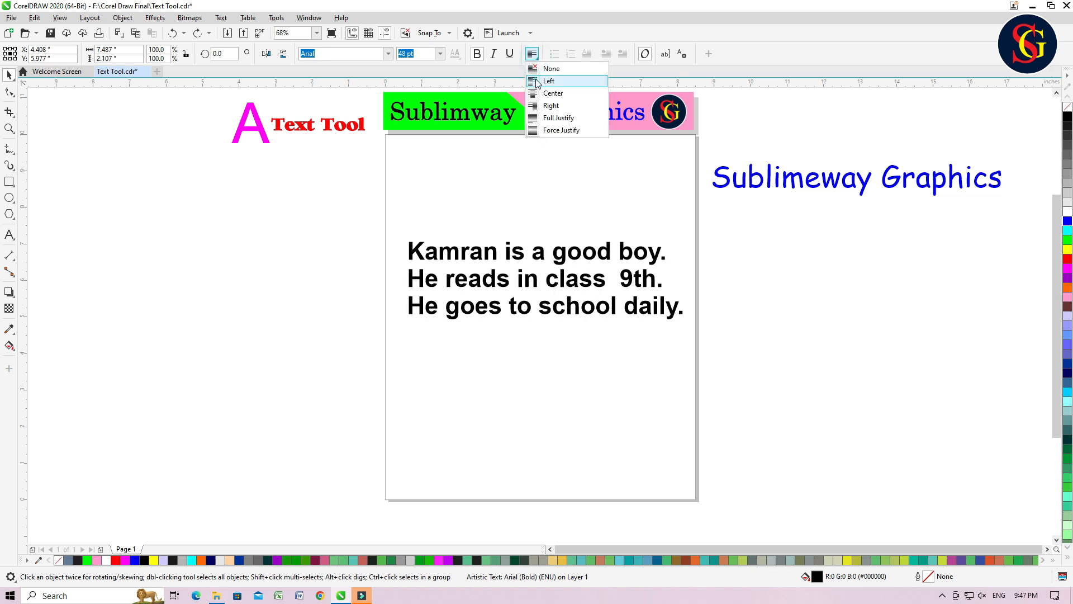
pyautogui.click(537, 82)
pyautogui.click(598, 330)
pyautogui.click(592, 258)
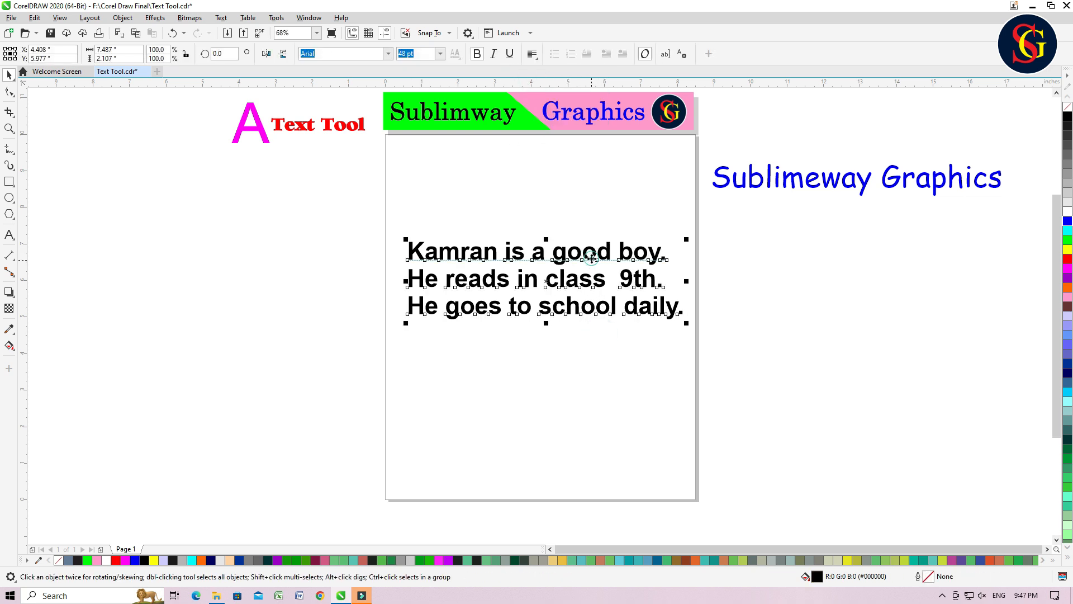
# Widen the word gaps in the first line of the three-line text by inserting an extra space between its words
pyautogui.click(9, 234)
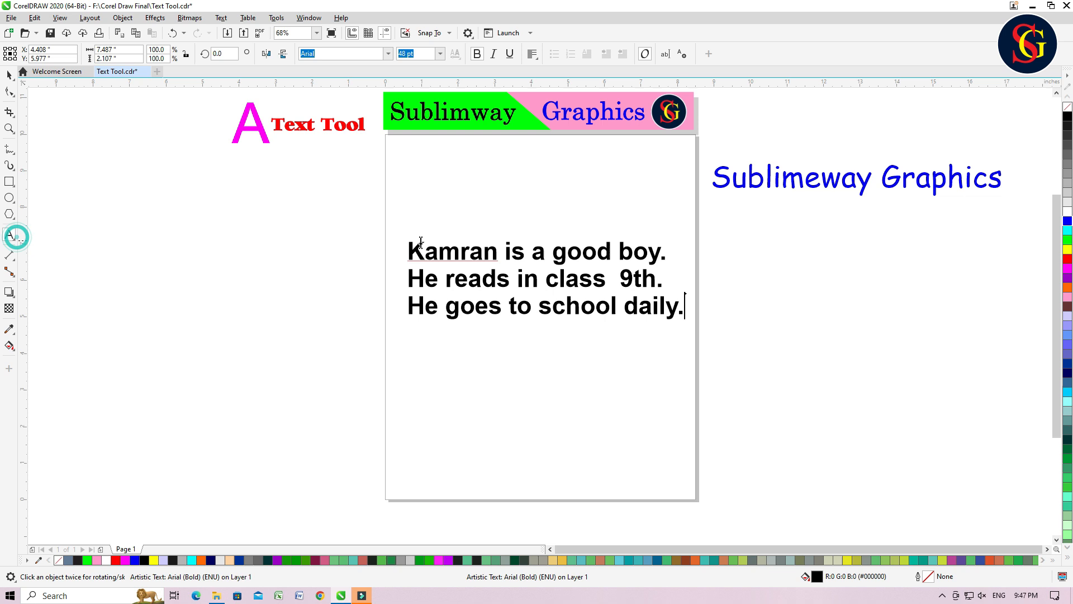
pyautogui.click(499, 252)
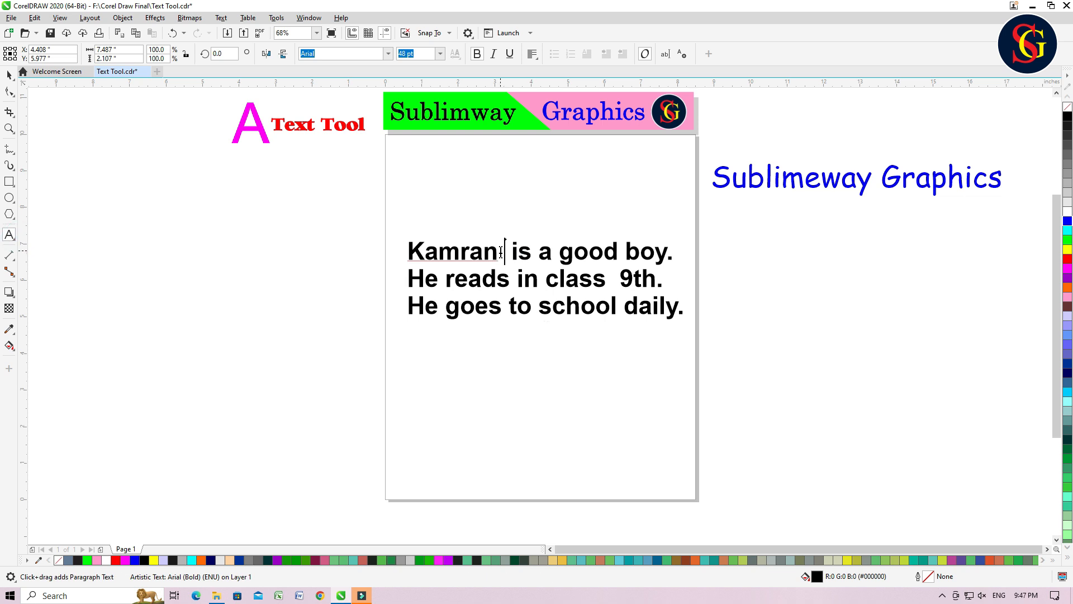
pyautogui.click(534, 252)
pyautogui.click(559, 252)
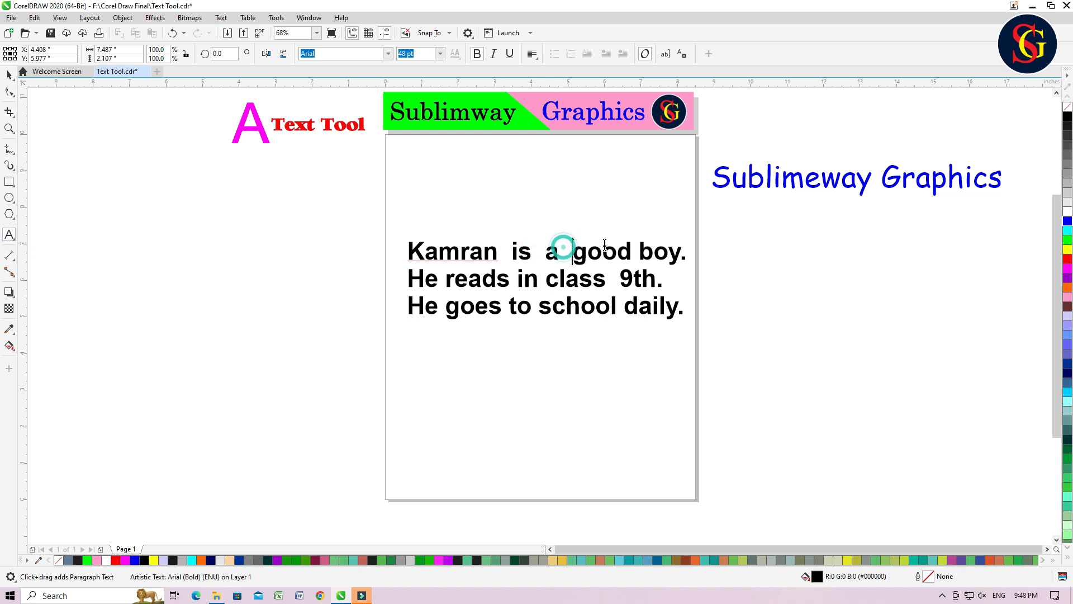
pyautogui.click(633, 252)
# Delete every letter after the initial K in the first word of the three-line text
pyautogui.click(424, 250)
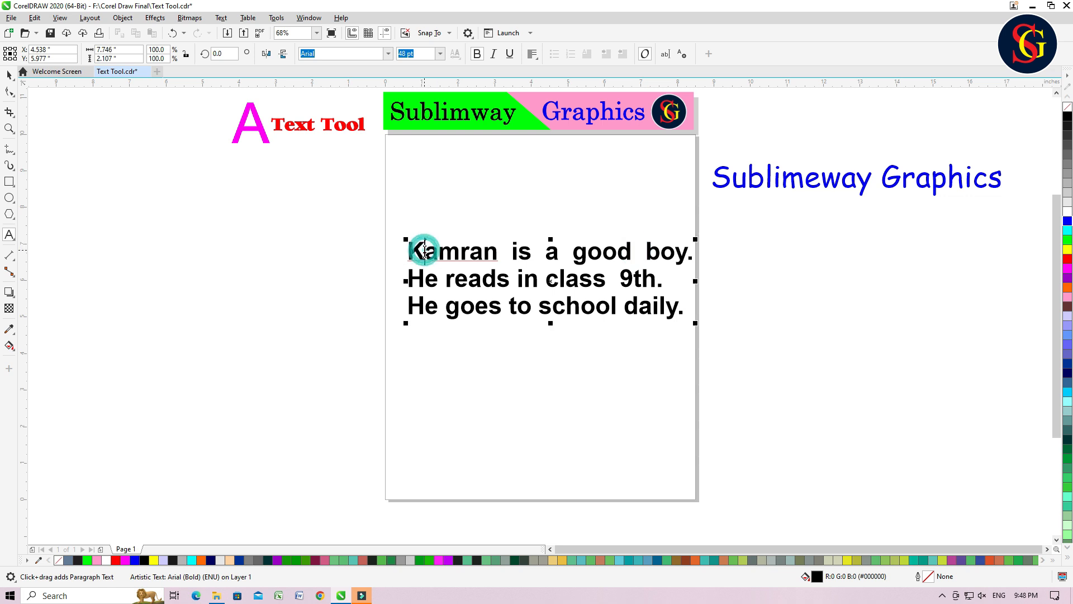
pyautogui.doubleClick(441, 248)
pyautogui.press('BackSpace')
pyautogui.press('Escape')
# Undo the letter deletion and the extra spaces in the first line of the three-line text
pyautogui.click(10, 75)
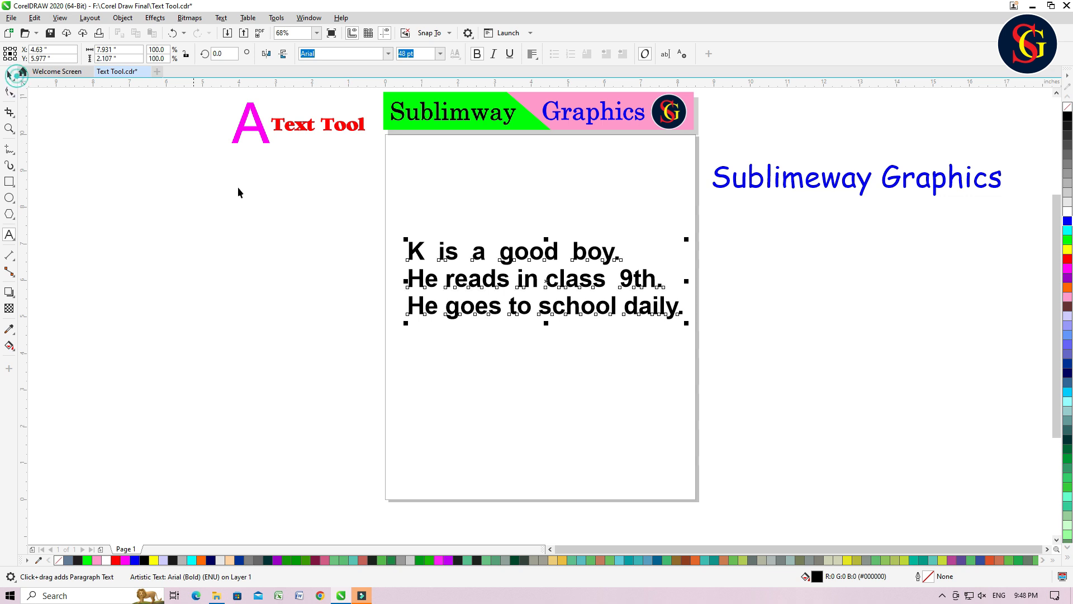
pyautogui.hotkey('ctrl', 'z')
pyautogui.hotkey('ctrl', 'z')
pyautogui.hotkey('ctrl', 'z')
pyautogui.hotkey('ctrl', 'z')
pyautogui.hotkey('ctrl', 'z')
pyautogui.hotkey('ctrl', 'z')
pyautogui.hotkey('ctrl', 'z')
pyautogui.hotkey('ctrl', 'z')
pyautogui.hotkey('ctrl', 'z')
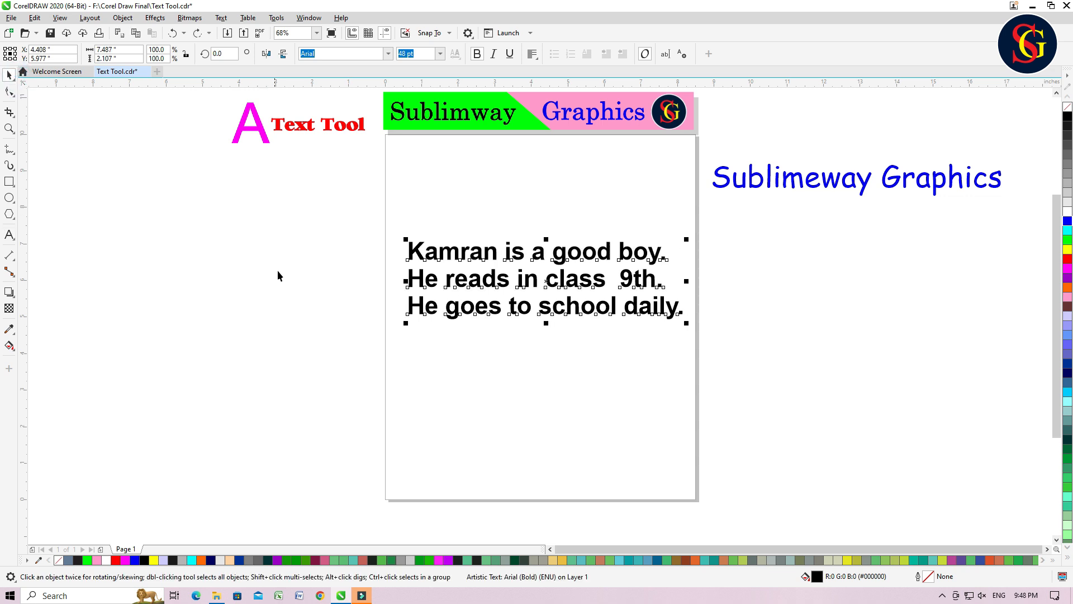
# Try wider and tighter character spacing on the three-line text with the Shape tool, finishing with slightly wide spacing
pyautogui.click(8, 92)
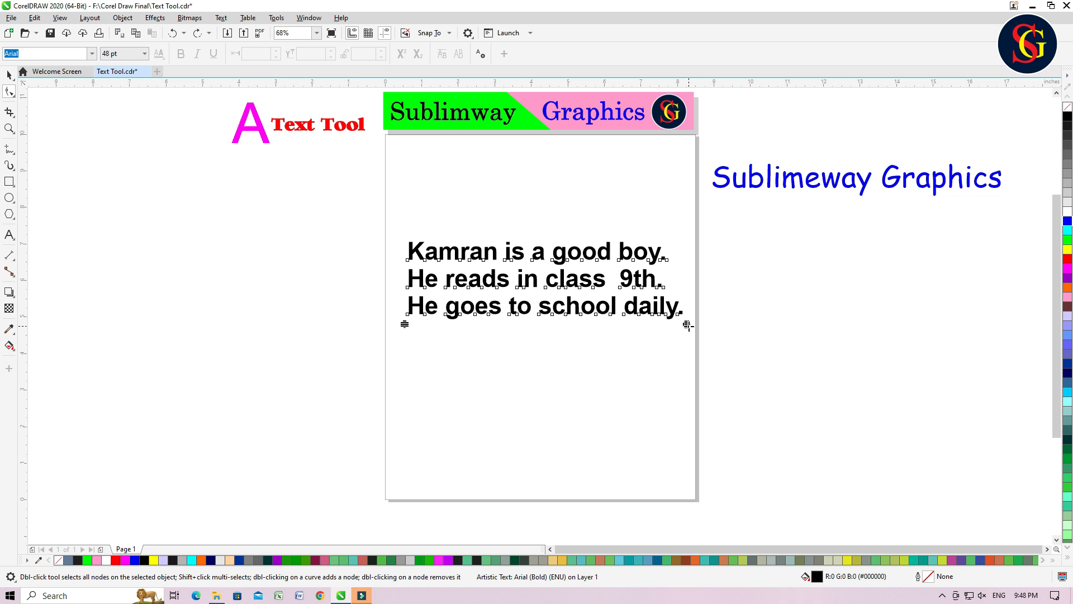
pyautogui.moveTo(687, 324); pyautogui.dragTo(899, 333)
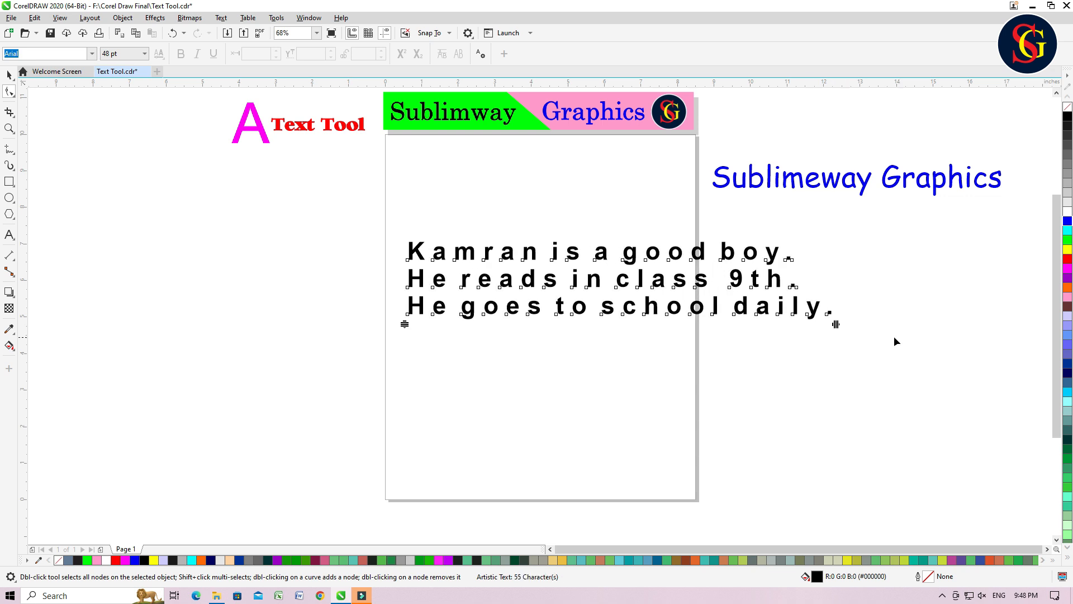
pyautogui.moveTo(835, 324); pyautogui.dragTo(584, 315)
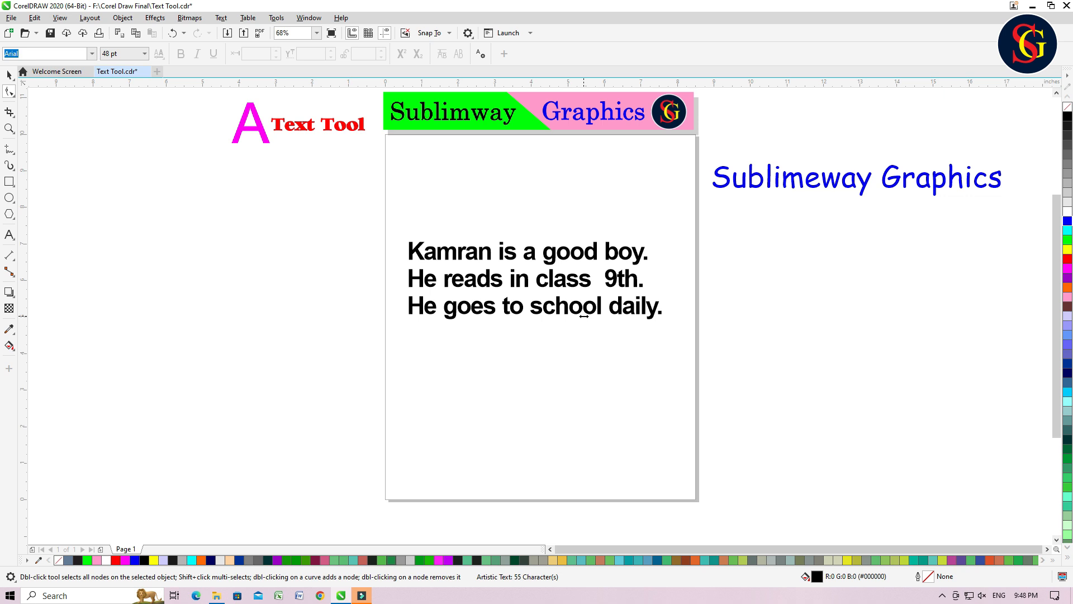
pyautogui.moveTo(584, 315); pyautogui.dragTo(553, 316)
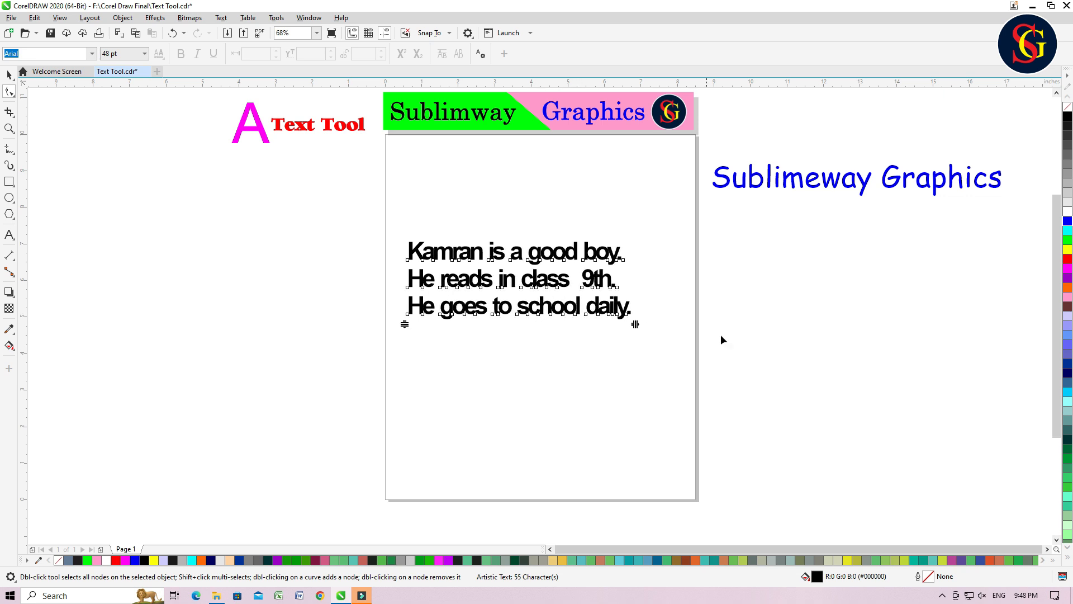
pyautogui.moveTo(636, 324); pyautogui.dragTo(738, 338)
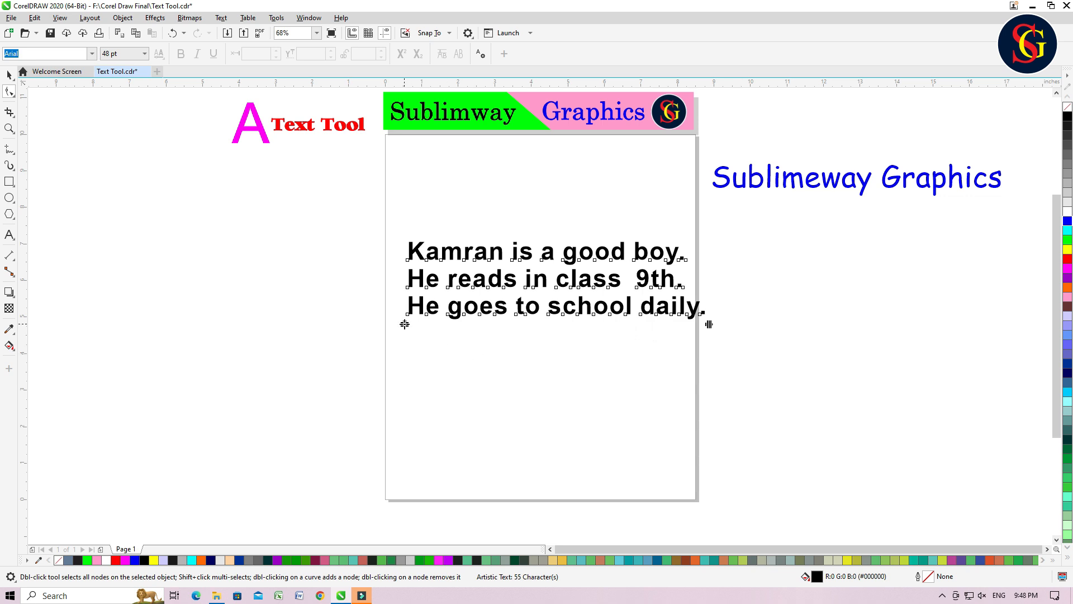
# Increase the line spacing of the three-line text and shift the block slightly left to fit within the page
pyautogui.moveTo(405, 325)
pyautogui.mouseDown()
pyautogui.moveTo(397, 414)
pyautogui.moveTo(407, 322)
pyautogui.mouseUp()
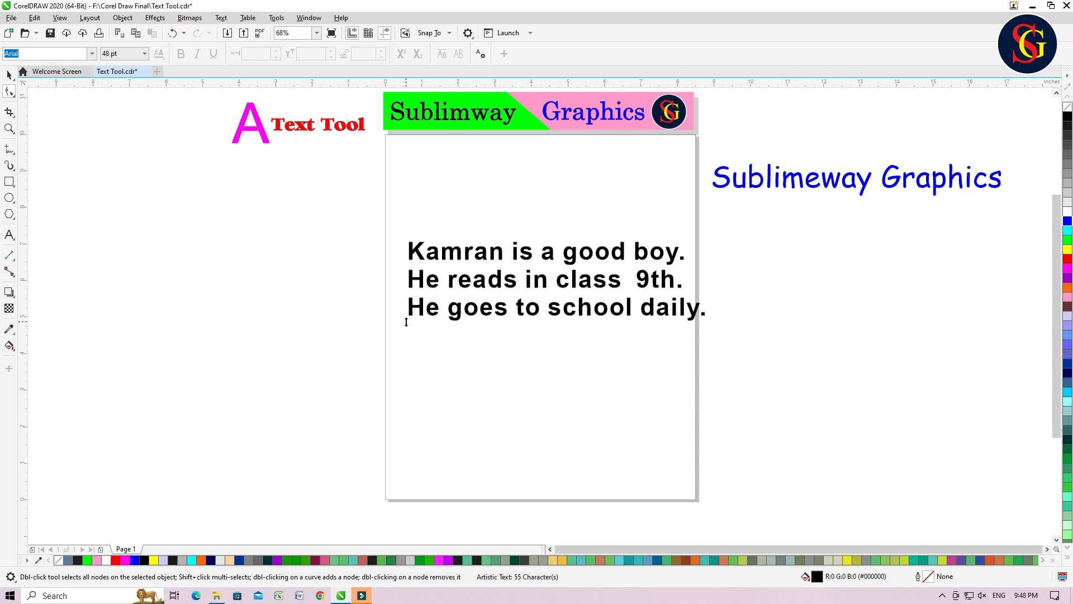
pyautogui.moveTo(407, 322); pyautogui.dragTo(406, 343)
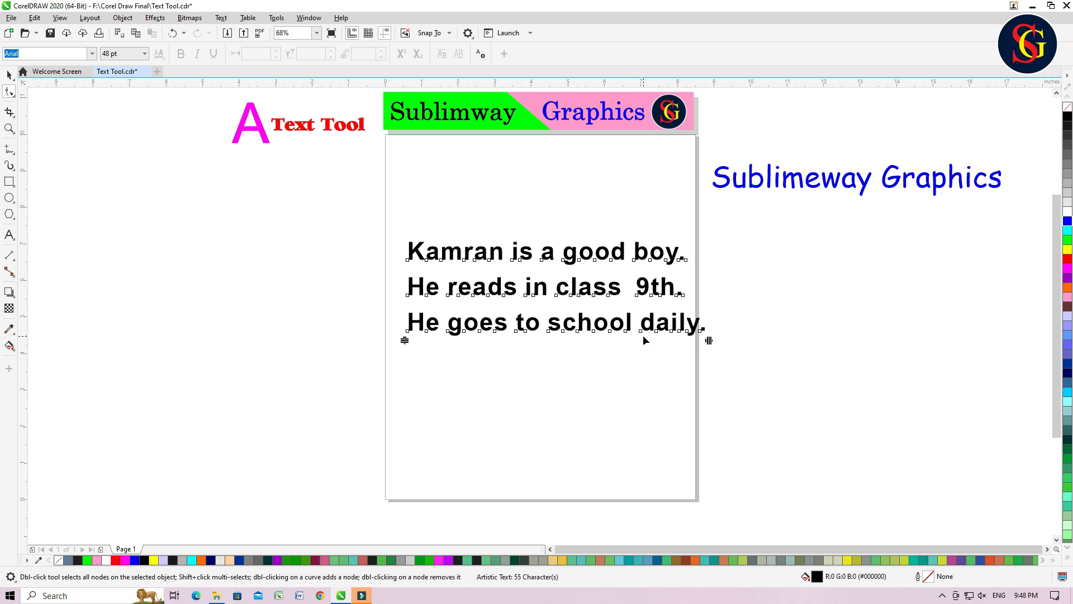
pyautogui.click(9, 74)
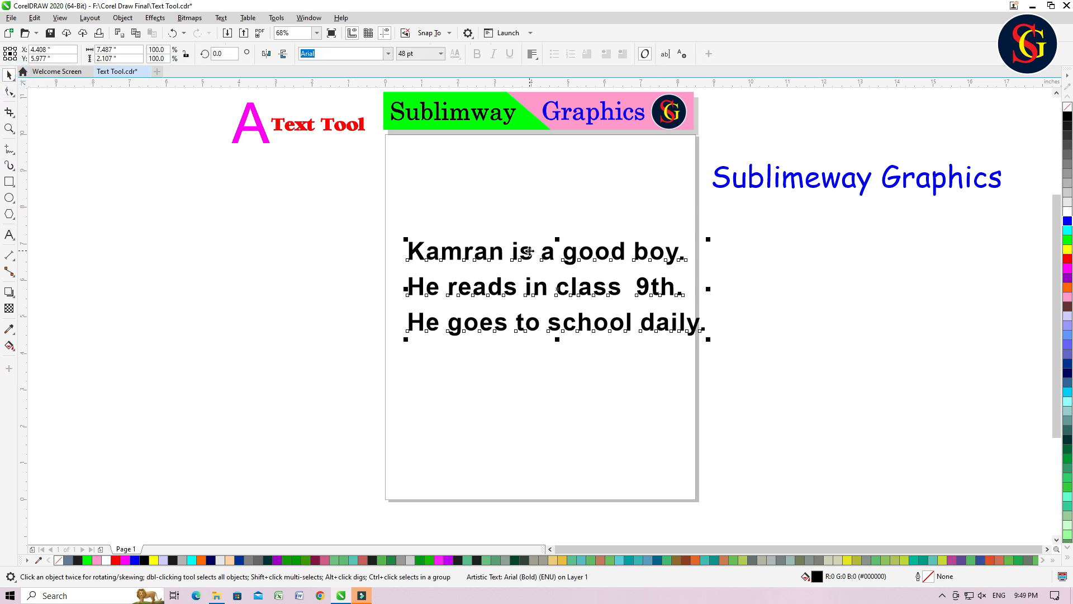
pyautogui.moveTo(528, 251)
pyautogui.mouseDown()
pyautogui.moveTo(505, 252)
pyautogui.moveTo(517, 252)
pyautogui.mouseUp()
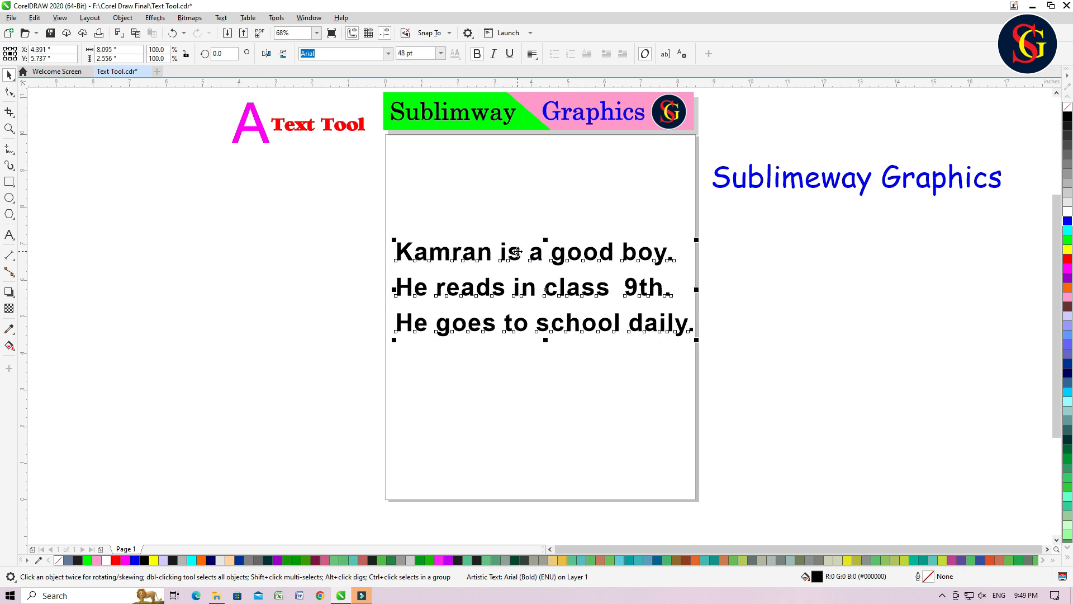
pyautogui.click(223, 19)
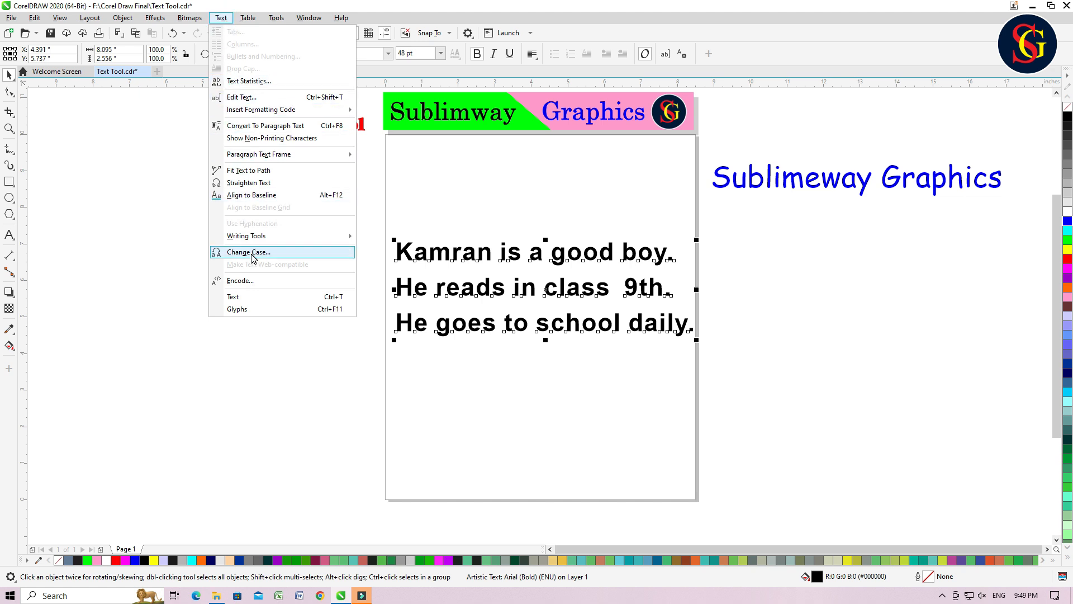
pyautogui.moveTo(265, 239)
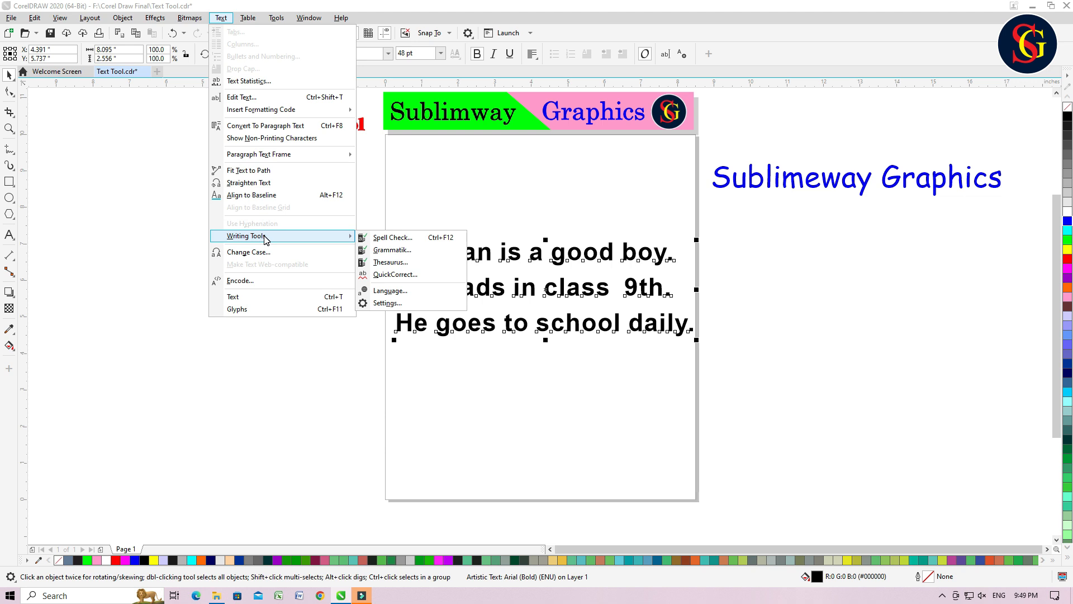
pyautogui.click(533, 378)
# Move the three-line text off the page into the blank area left of it and color it red
pyautogui.moveTo(542, 255); pyautogui.dragTo(210, 204)
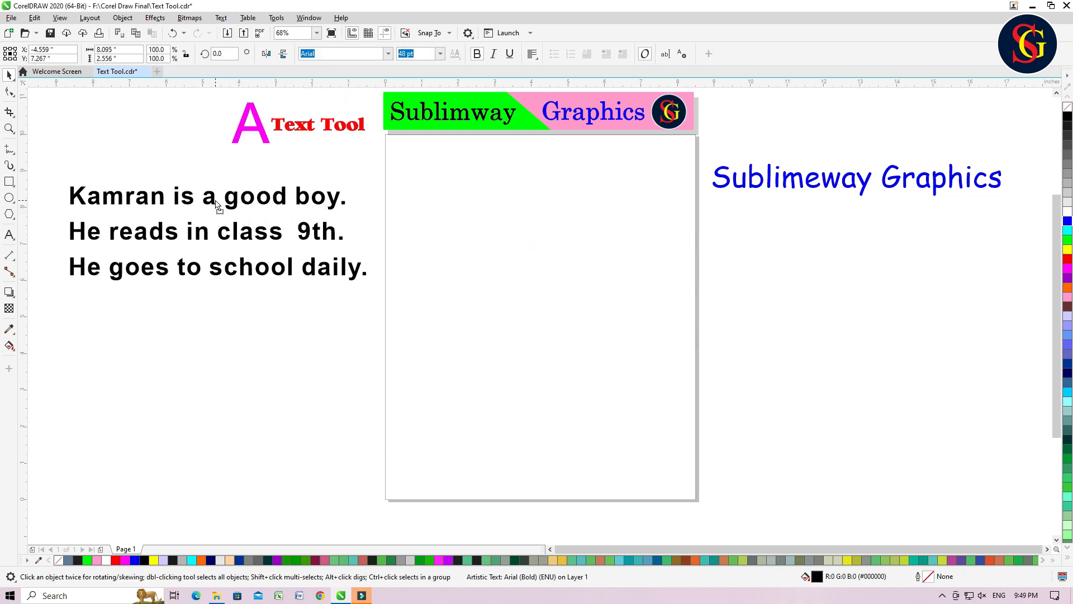
pyautogui.click(1068, 258)
# Create the artistic text "einglish" in the middle of the page and enlarge it to about 84 pt
pyautogui.click(9, 235)
pyautogui.click(473, 306)
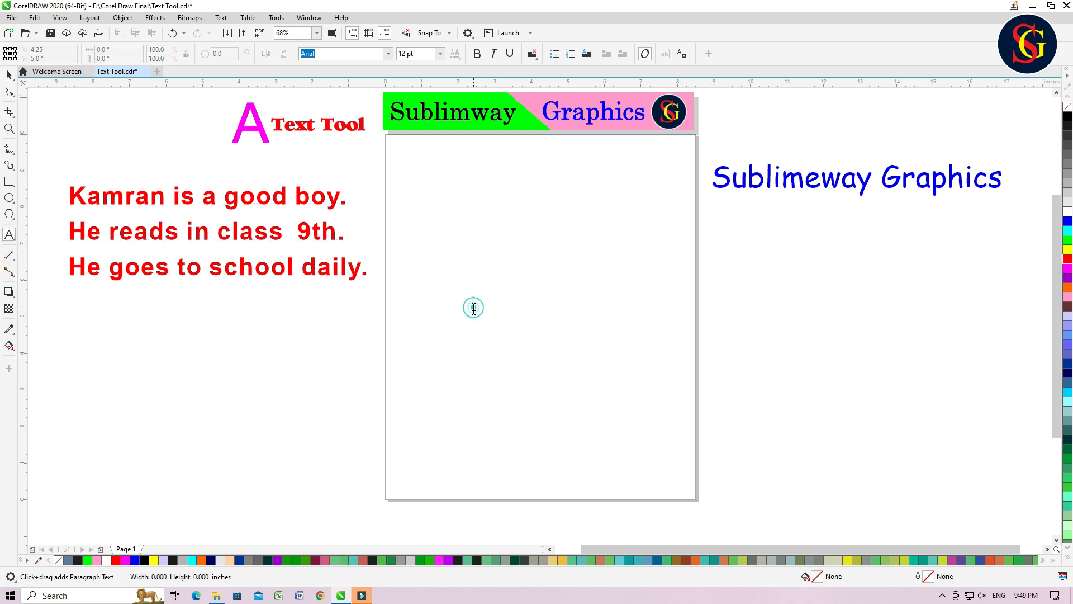
pyautogui.write('eing')
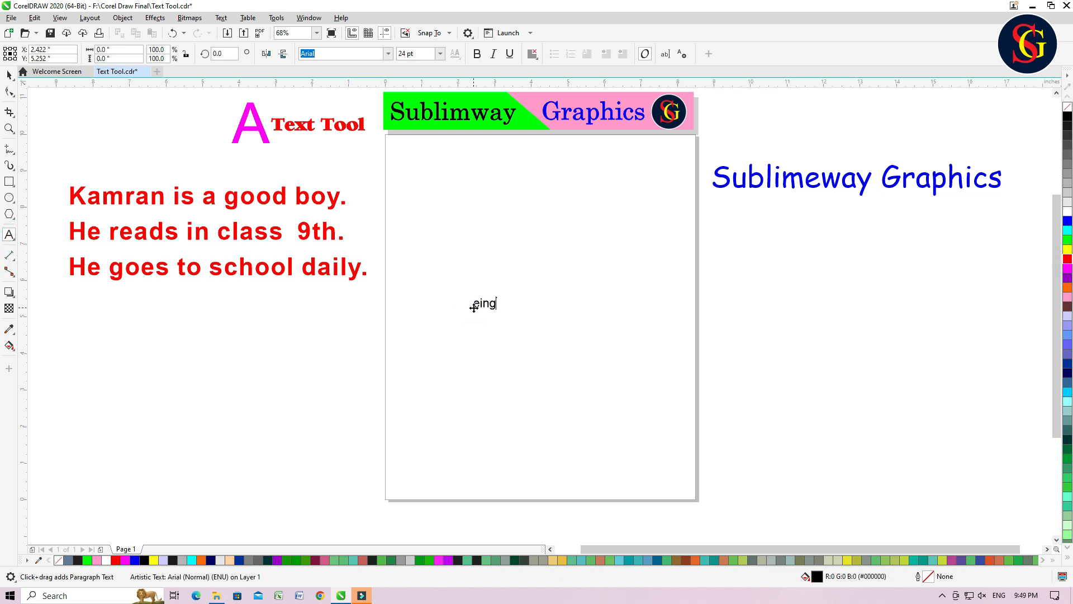
pyautogui.write('lish')
pyautogui.click(9, 74)
pyautogui.moveTo(517, 311); pyautogui.dragTo(561, 289)
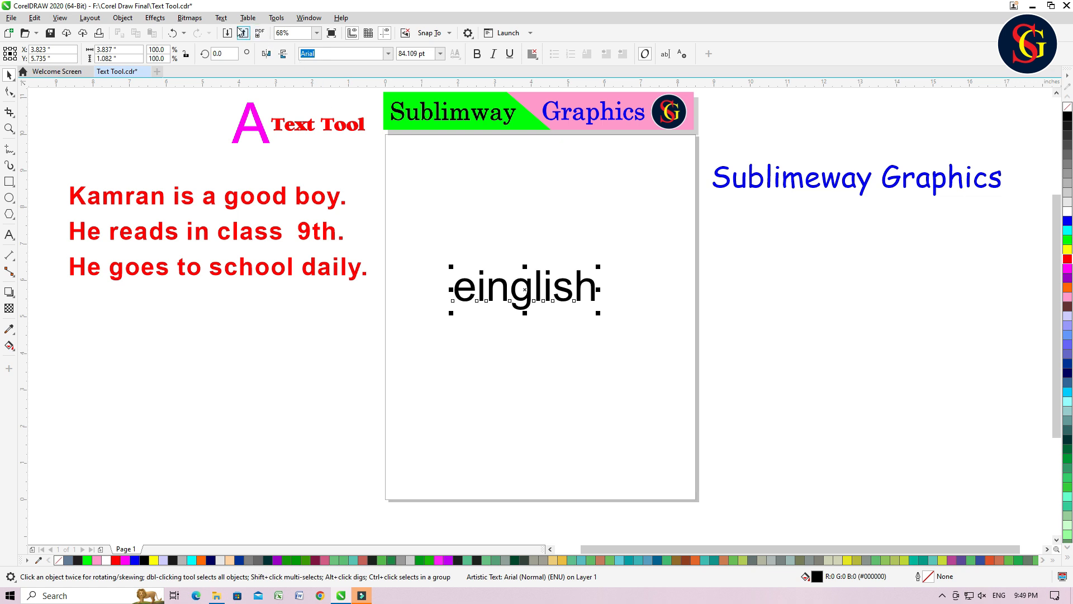
# Spell check "einglish", replace it with the suggestion "english" and close the writing tools
pyautogui.click(221, 18)
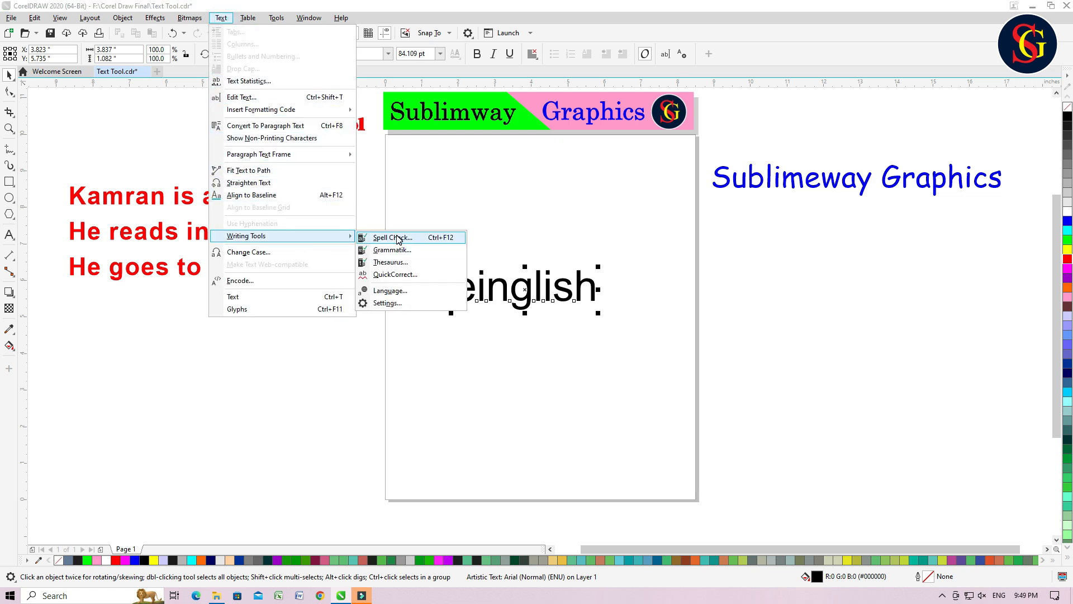
pyautogui.click(399, 239)
pyautogui.moveTo(569, 224); pyautogui.dragTo(837, 244)
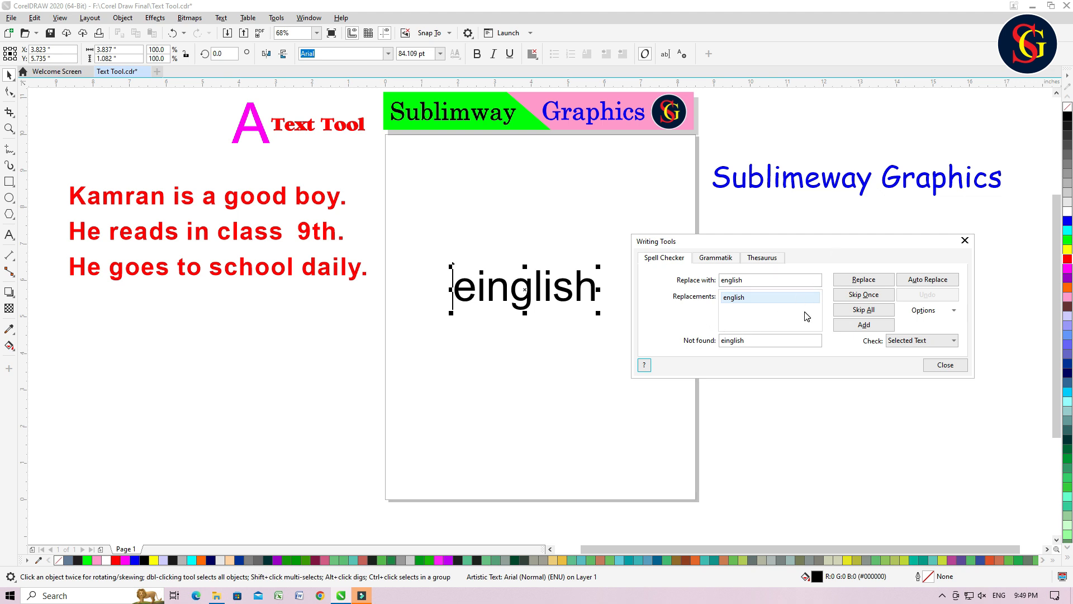
pyautogui.click(745, 283)
pyautogui.click(736, 297)
pyautogui.click(733, 285)
pyautogui.click(752, 300)
pyautogui.click(866, 280)
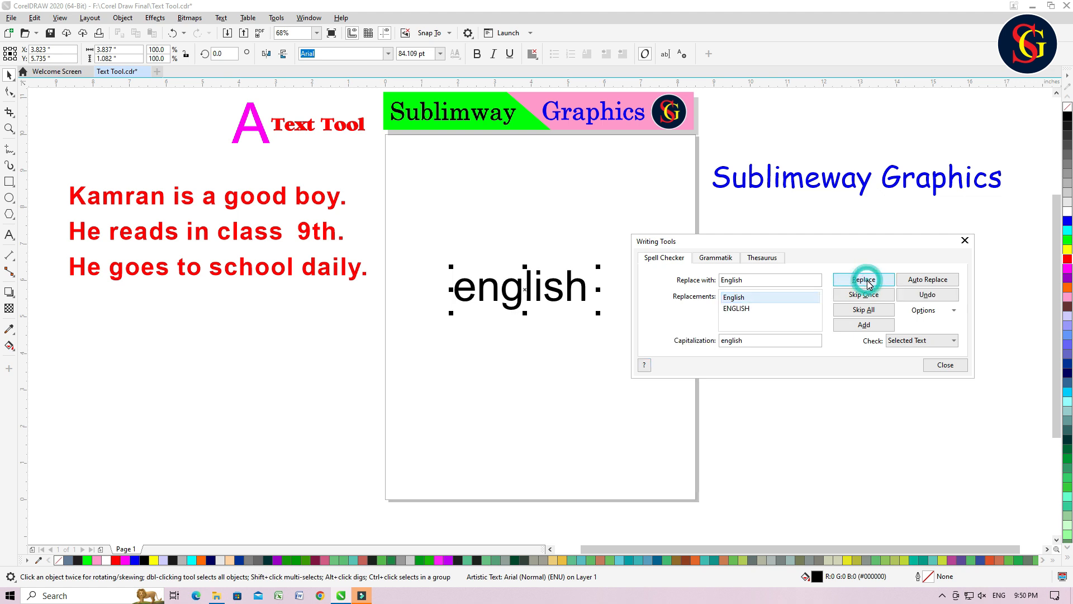
pyautogui.click(957, 369)
# Enlarge the word "english" to about 118 pt and reposition it near the middle of the page
pyautogui.moveTo(601, 316); pyautogui.dragTo(628, 325)
pyautogui.moveTo(565, 291); pyautogui.dragTo(585, 292)
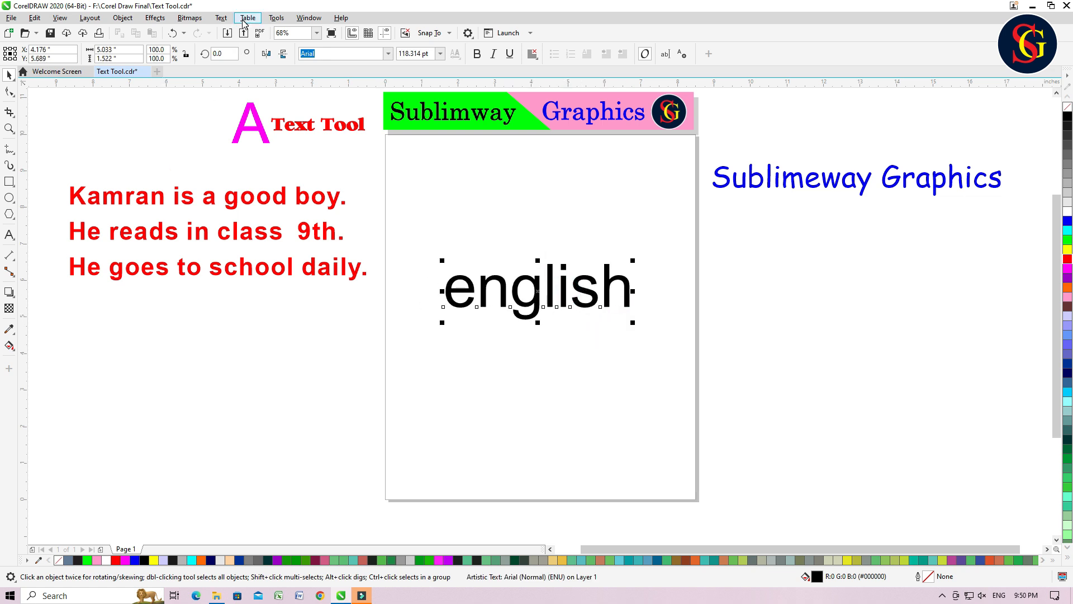
pyautogui.click(221, 17)
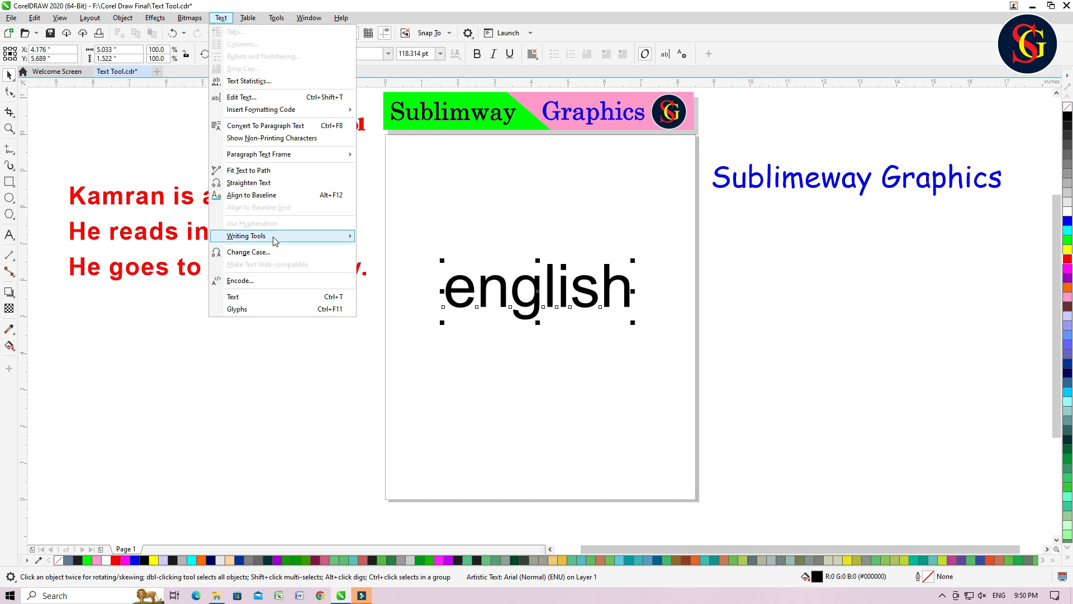
pyautogui.moveTo(275, 239)
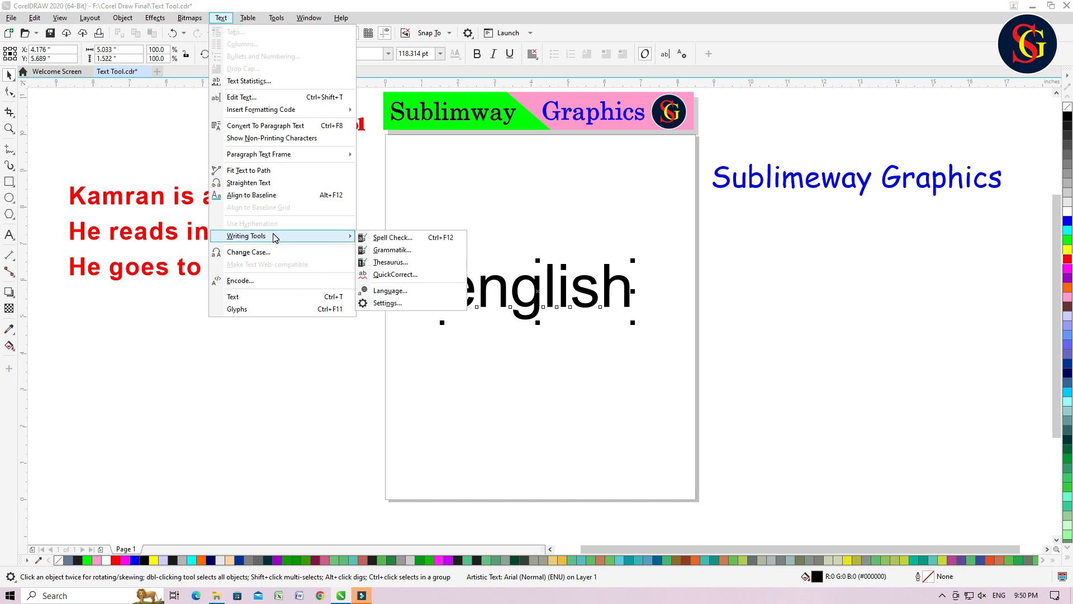
pyautogui.click(388, 264)
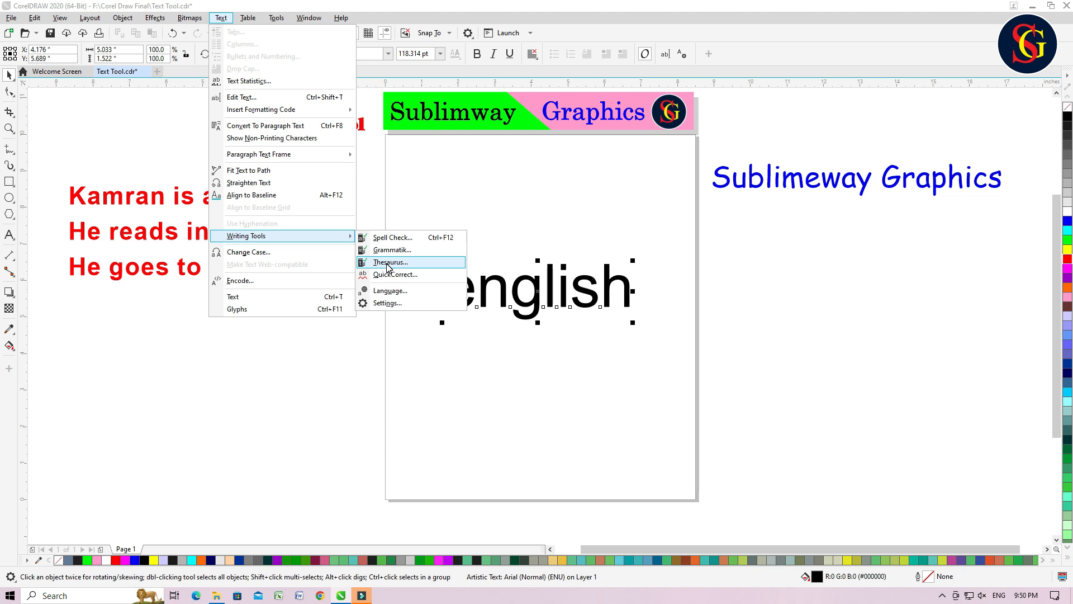
pyautogui.click(600, 295)
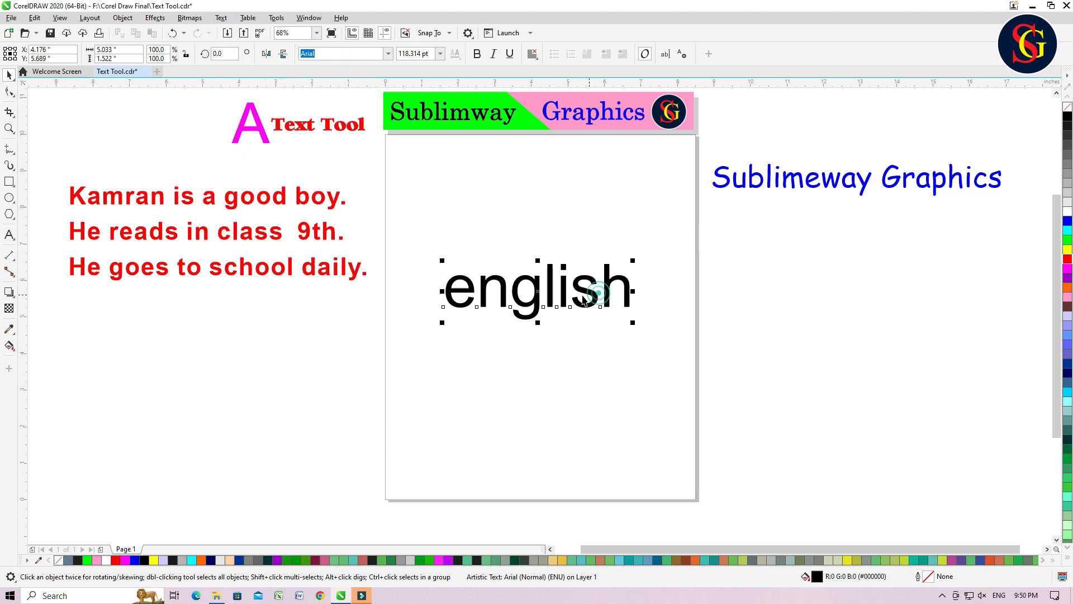
# Move "english" off the page below the red text and create the artistic text "sublime" at about 69 pt in the page's middle
pyautogui.moveTo(539, 296); pyautogui.dragTo(145, 346)
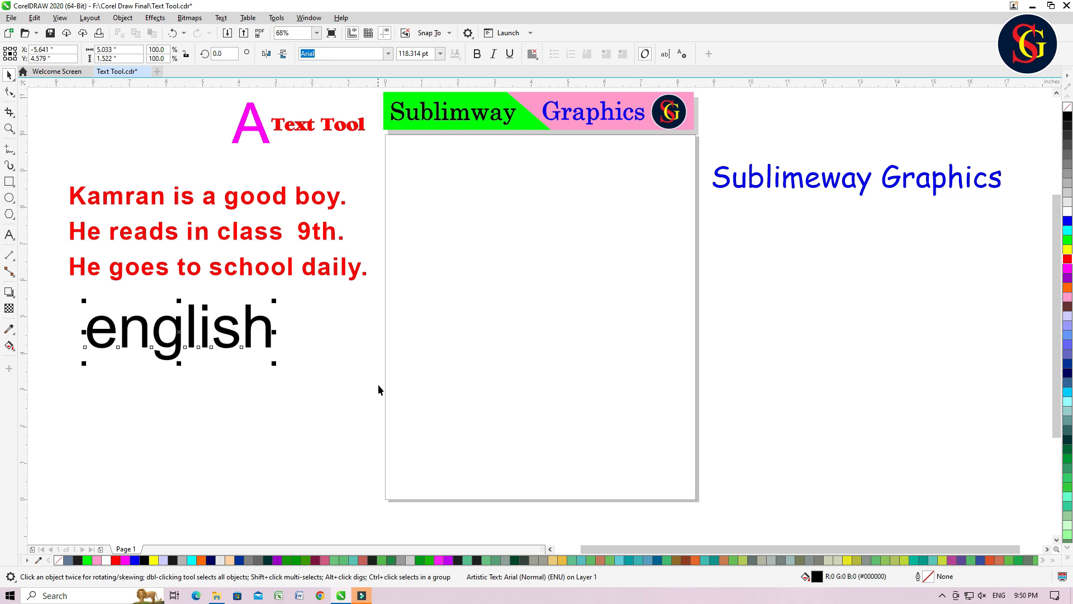
pyautogui.click(15, 230)
pyautogui.click(539, 348)
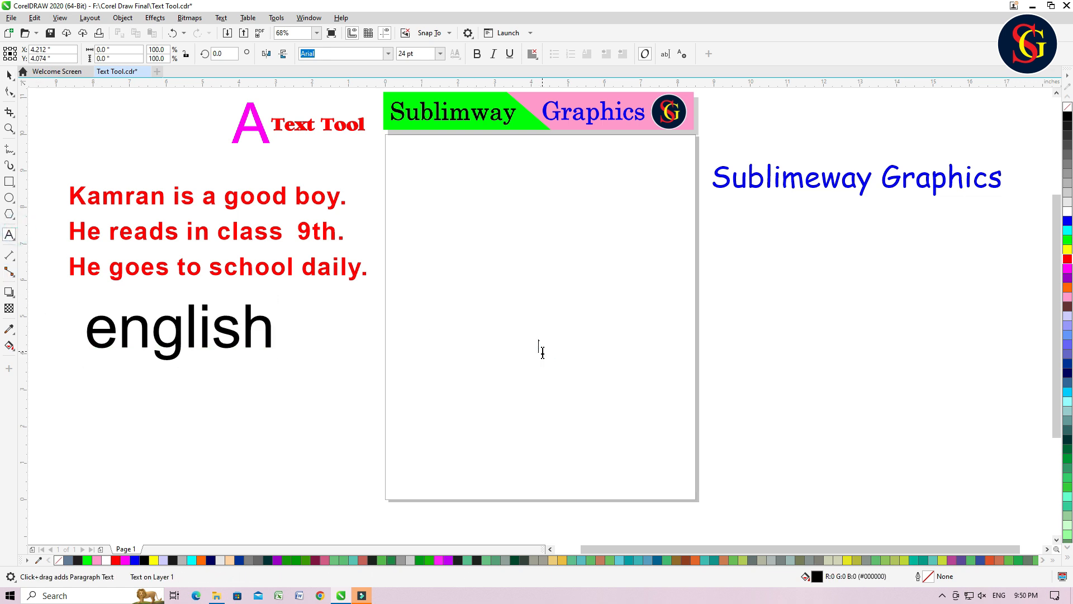
pyautogui.write('sublim')
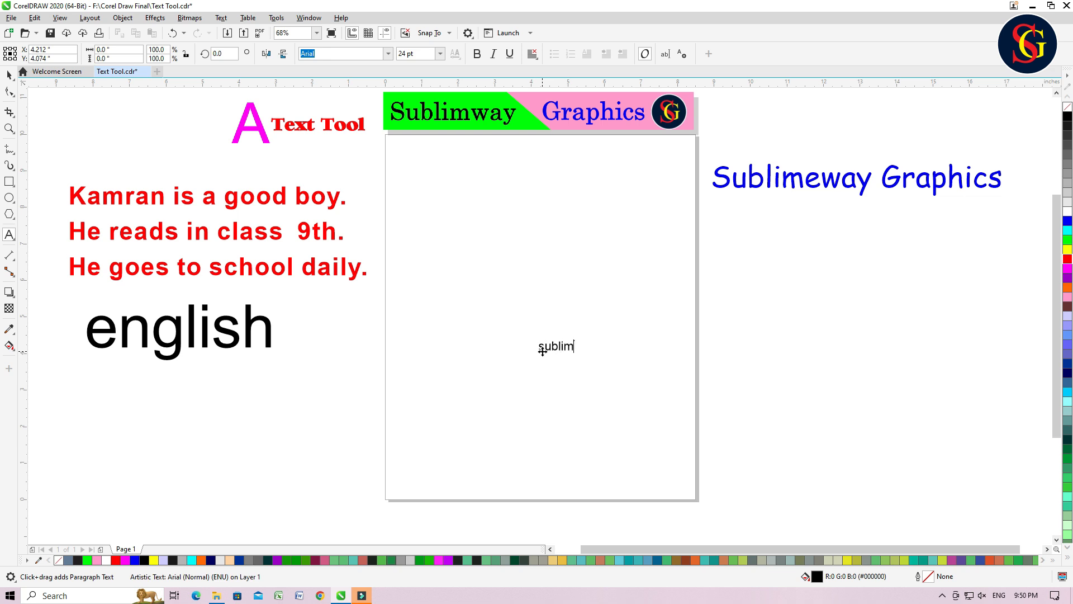
pyautogui.write('e')
pyautogui.press('Escape')
pyautogui.click(9, 74)
pyautogui.moveTo(560, 342); pyautogui.dragTo(546, 316)
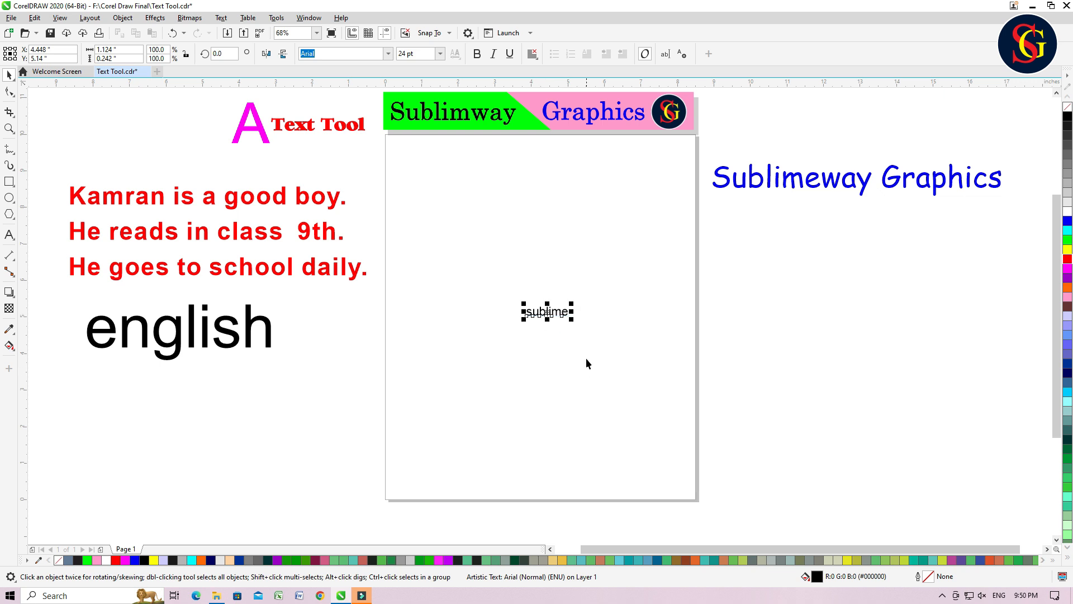
pyautogui.moveTo(571, 319); pyautogui.dragTo(553, 299)
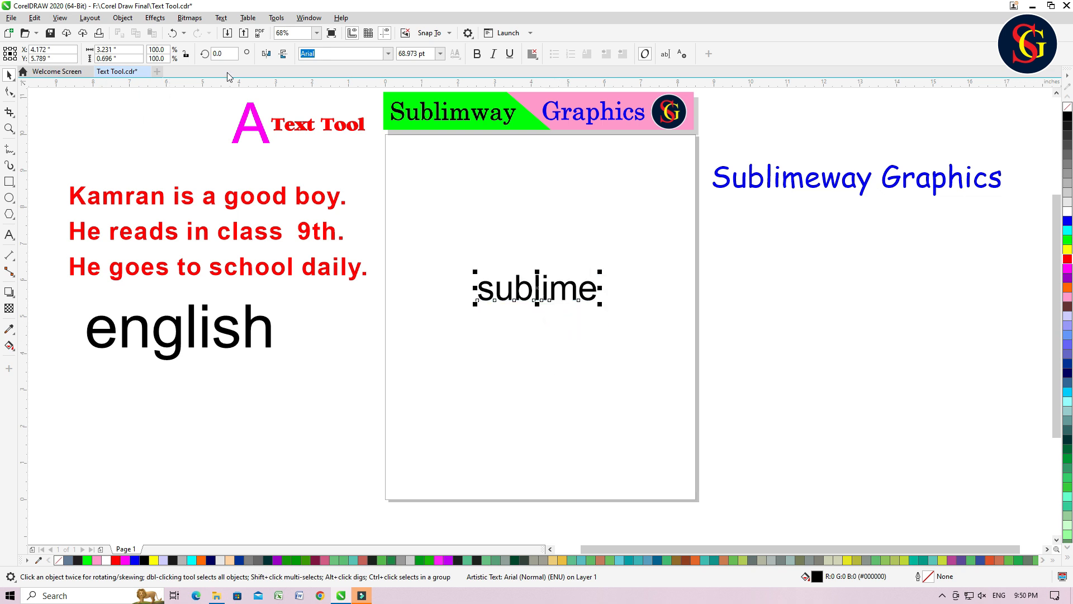
# Open the Thesaurus for the word "sublime" and examine its look-up field and options
pyautogui.click(221, 17)
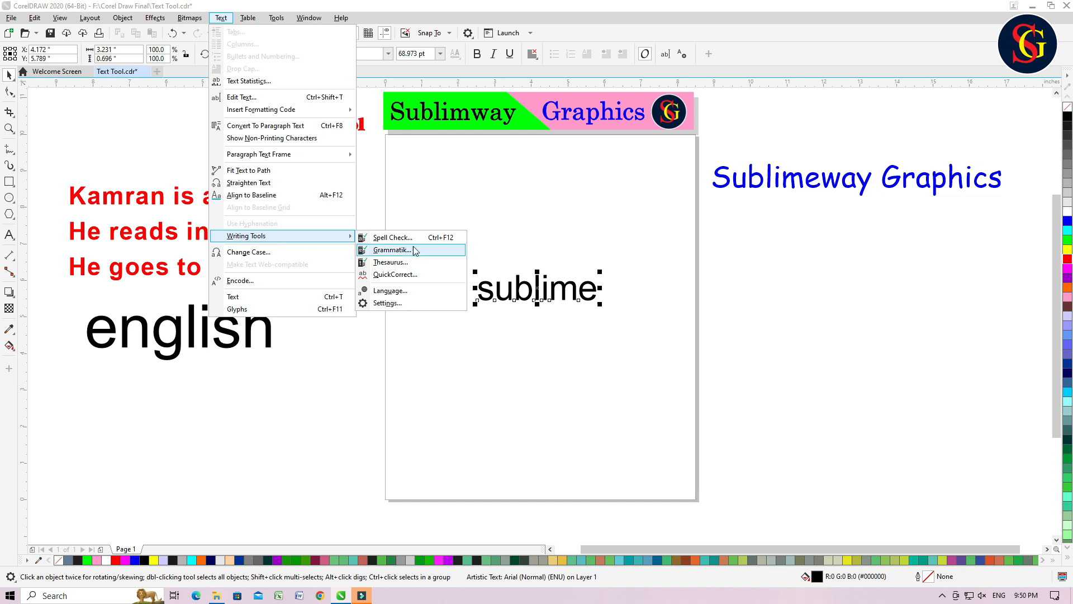
pyautogui.click(404, 262)
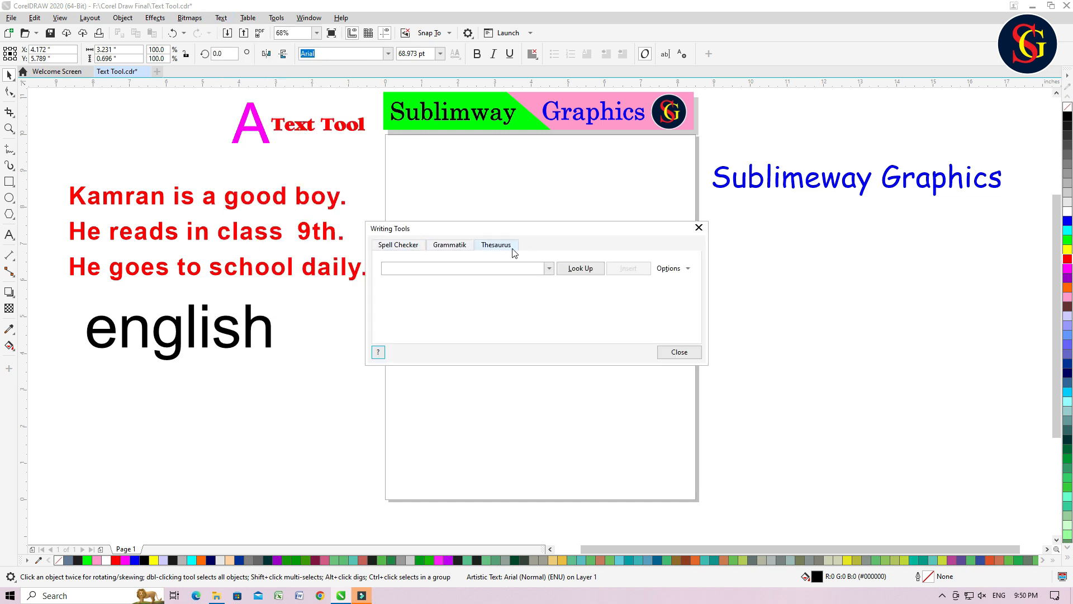
pyautogui.click(575, 270)
pyautogui.click(685, 272)
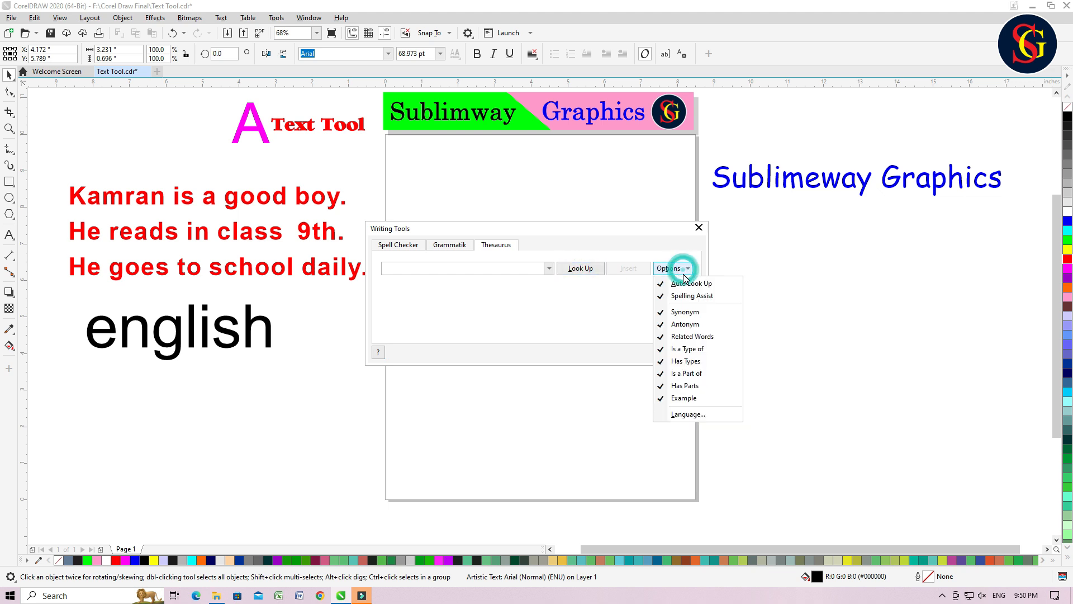
pyautogui.click(546, 265)
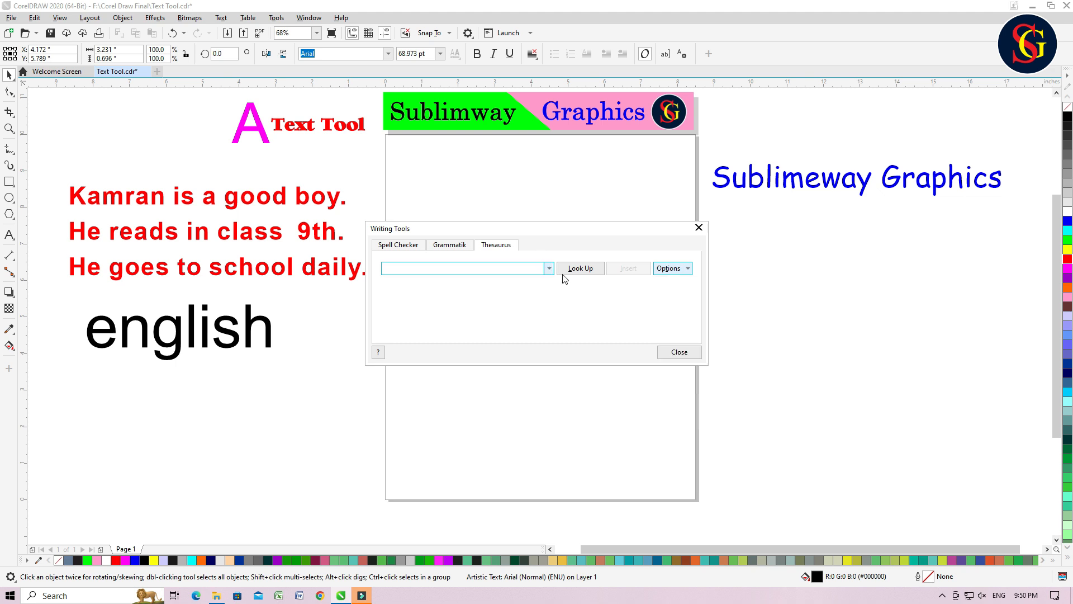
pyautogui.click(578, 270)
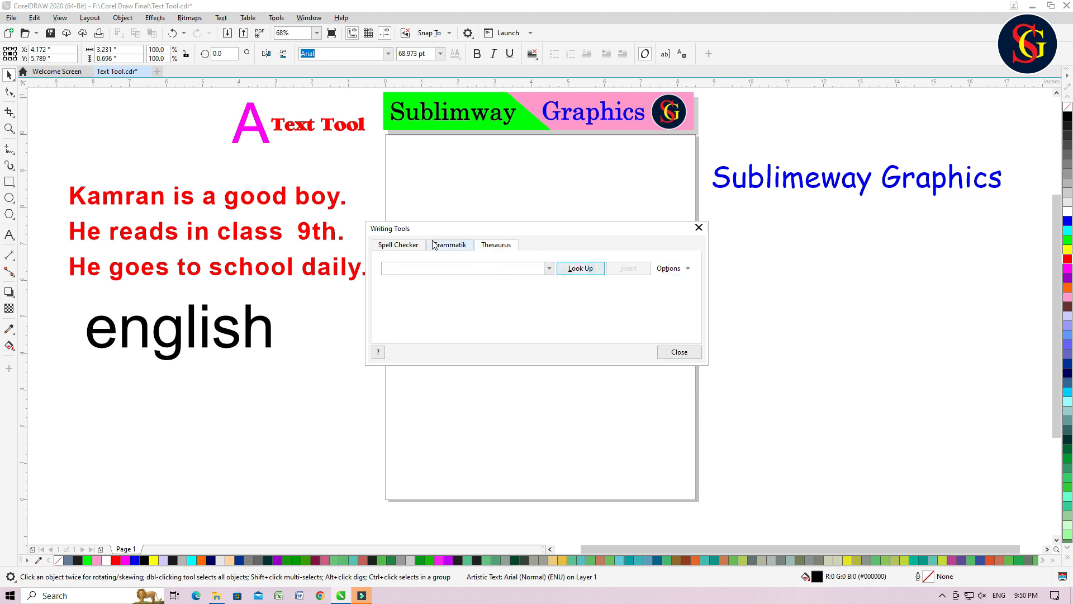
pyautogui.click(401, 246)
pyautogui.click(497, 248)
pyautogui.click(671, 268)
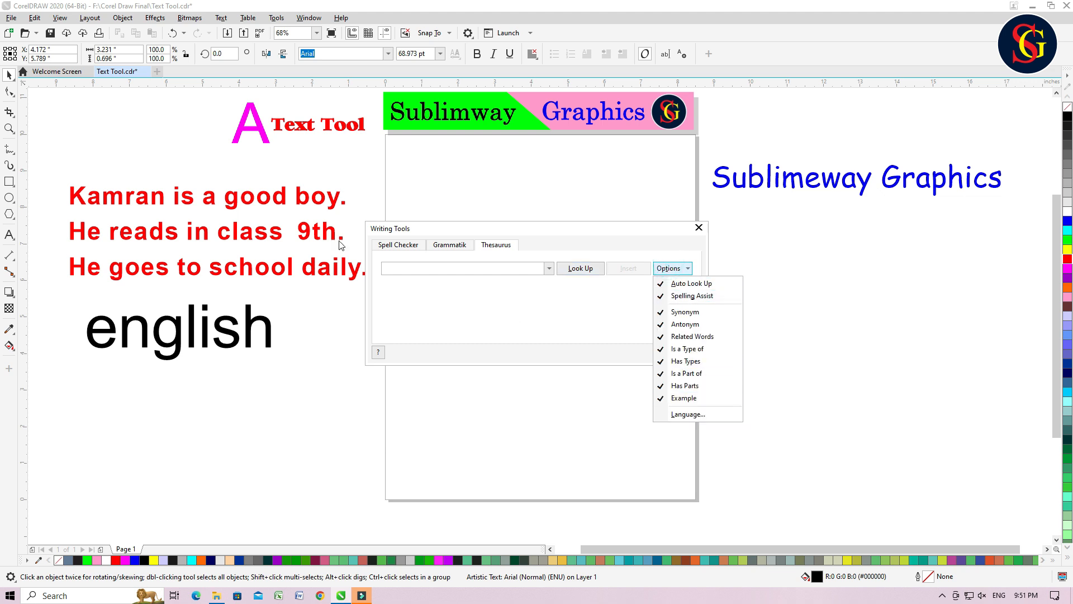
# Run the Grammatik check on "sublime", then delete the word from the page
pyautogui.click(455, 245)
pyautogui.click(389, 246)
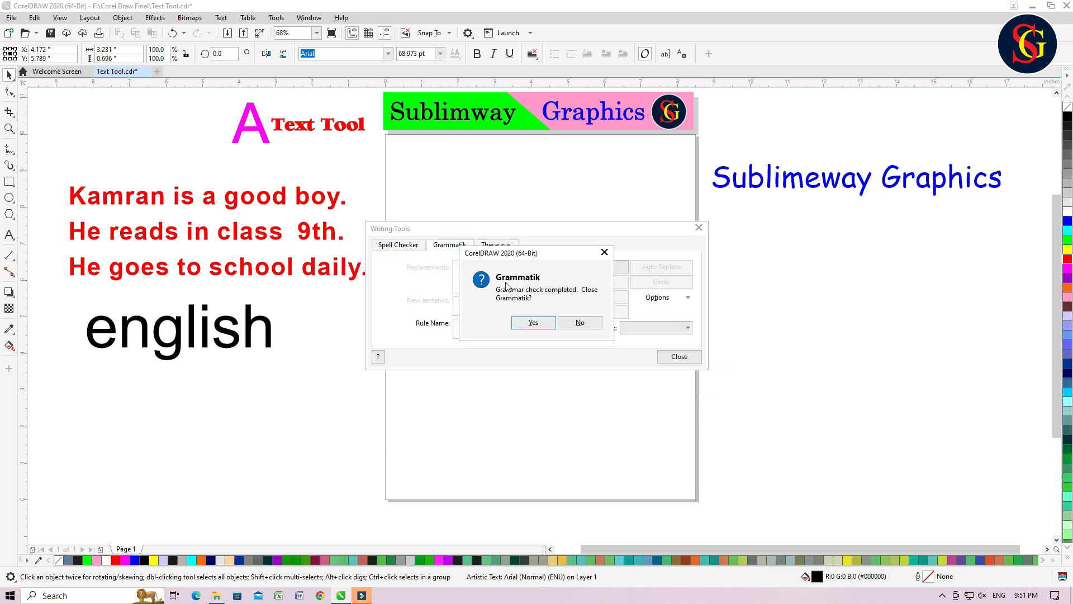
pyautogui.click(533, 323)
pyautogui.click(598, 266)
pyautogui.click(698, 227)
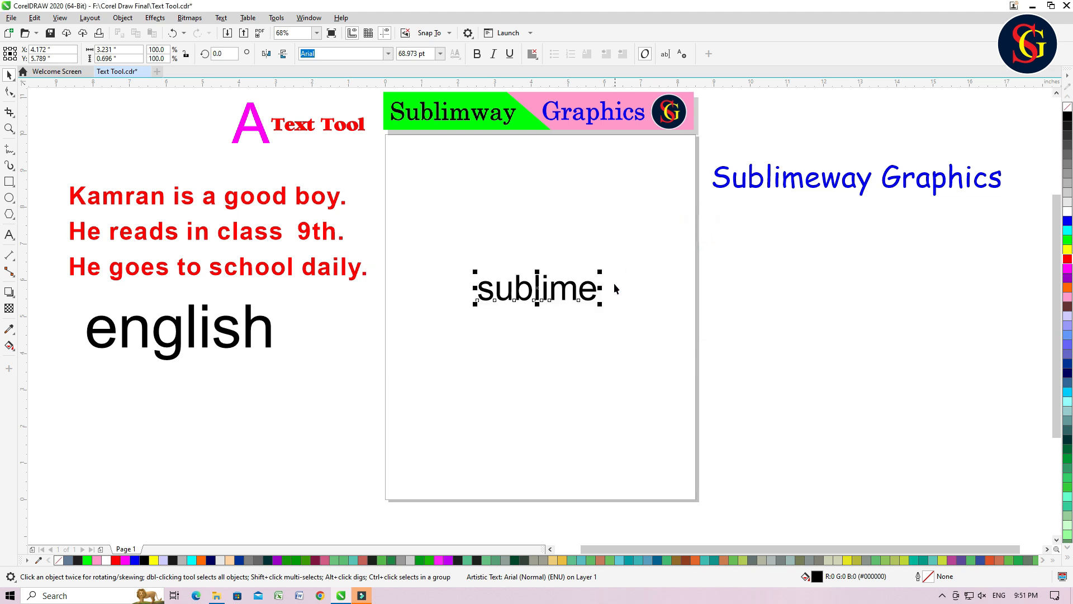
pyautogui.press('Delete')
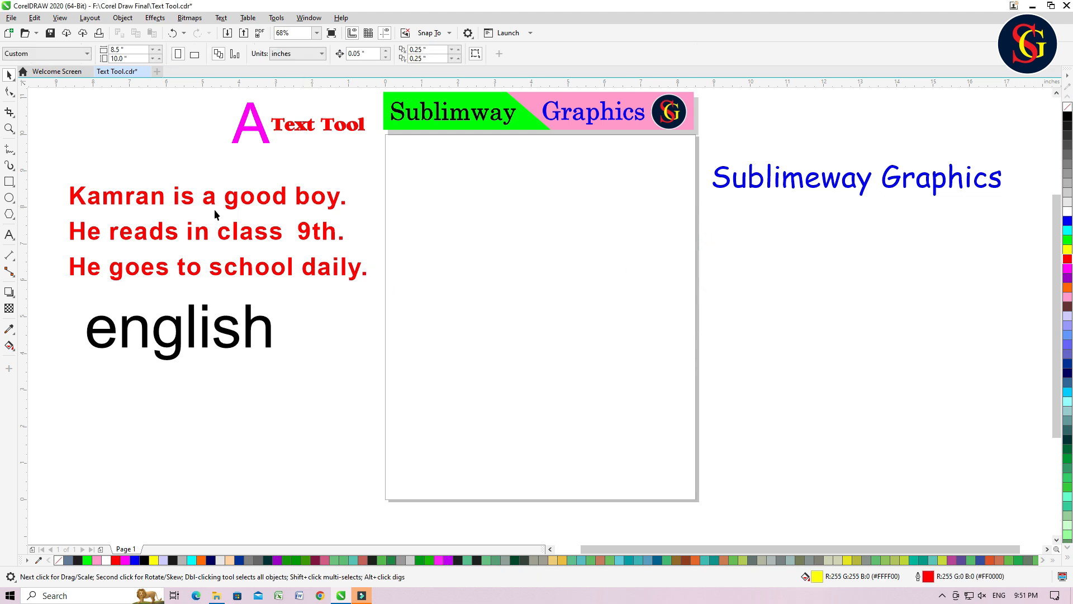
pyautogui.click(232, 335)
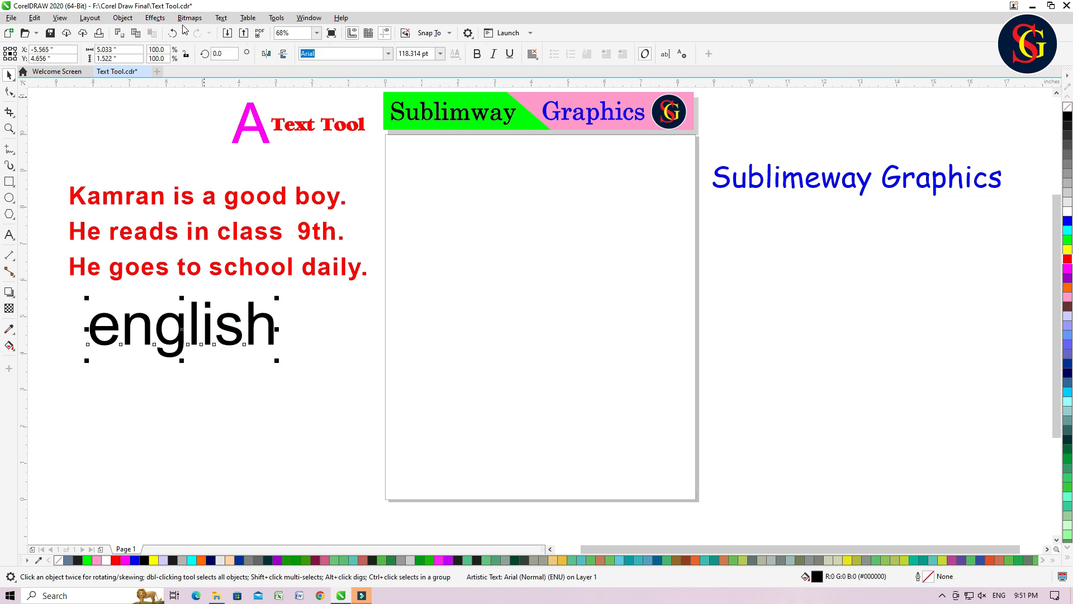
pyautogui.click(221, 19)
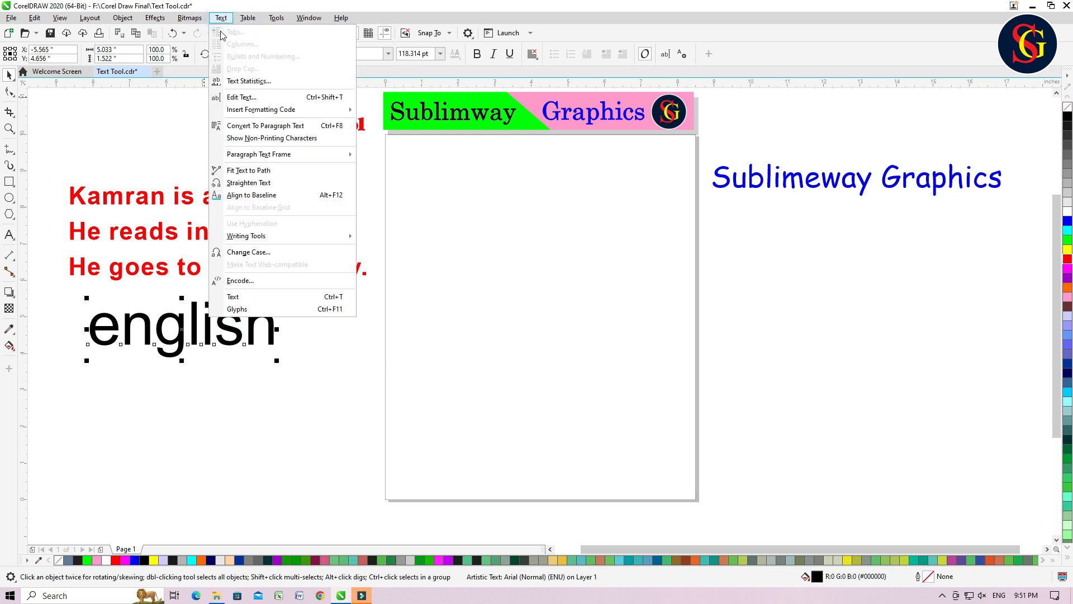
pyautogui.moveTo(261, 237)
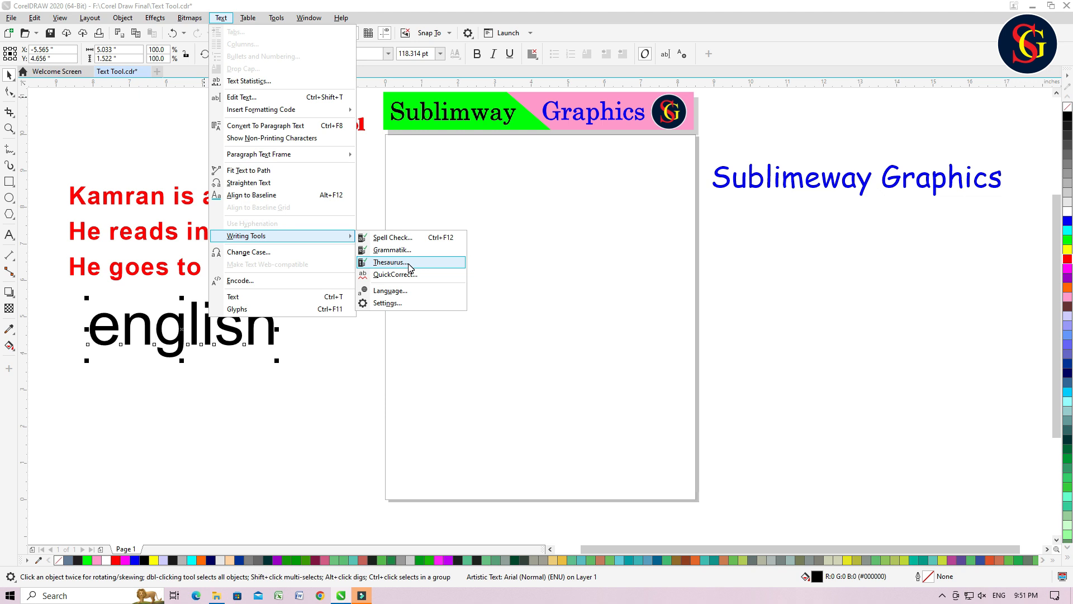
pyautogui.click(464, 193)
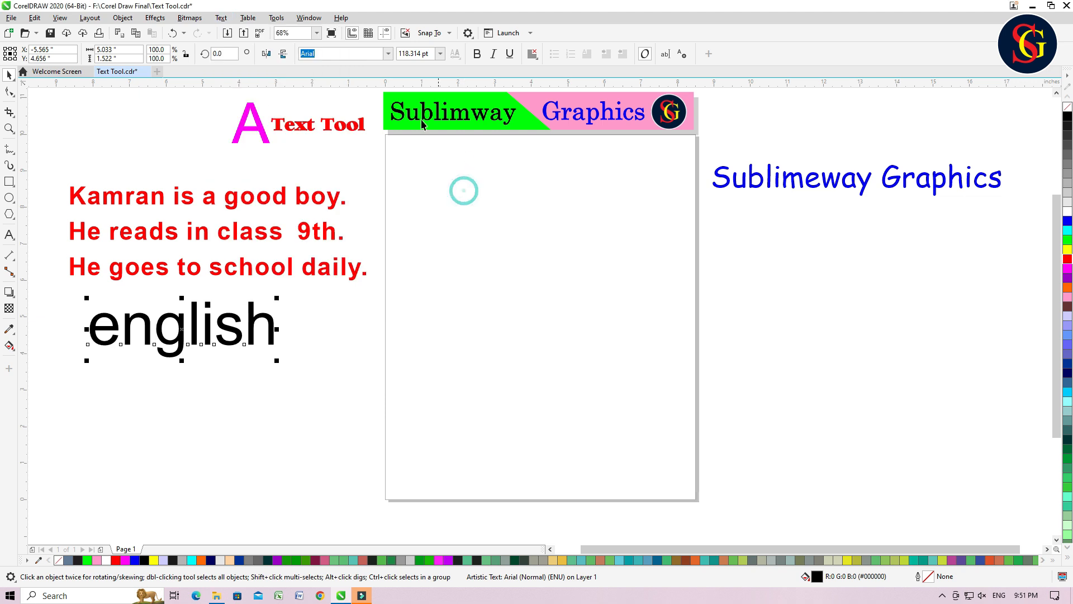
pyautogui.click(221, 21)
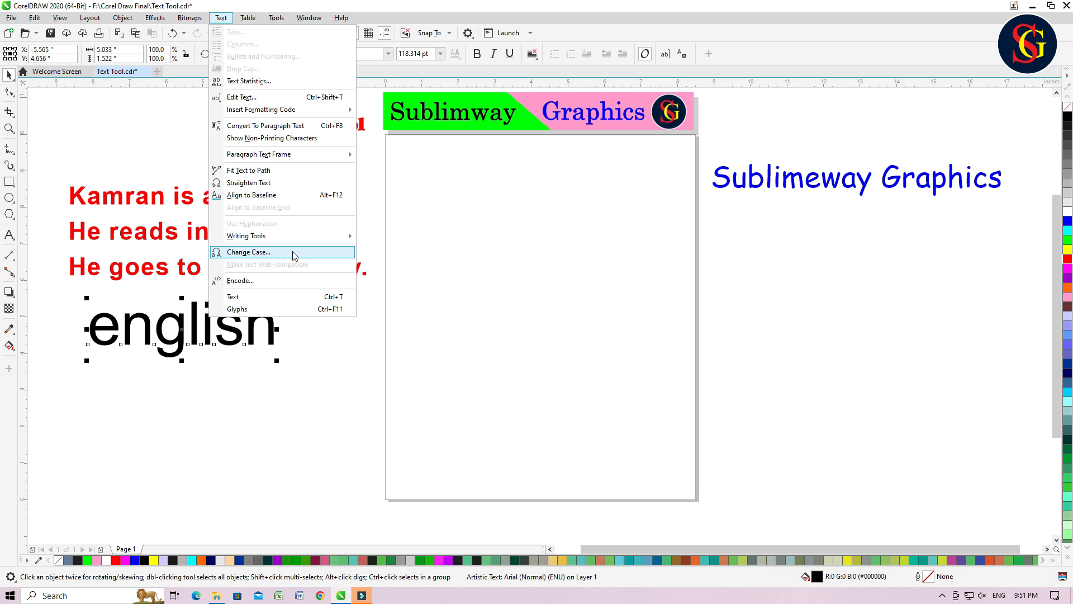
pyautogui.click(455, 289)
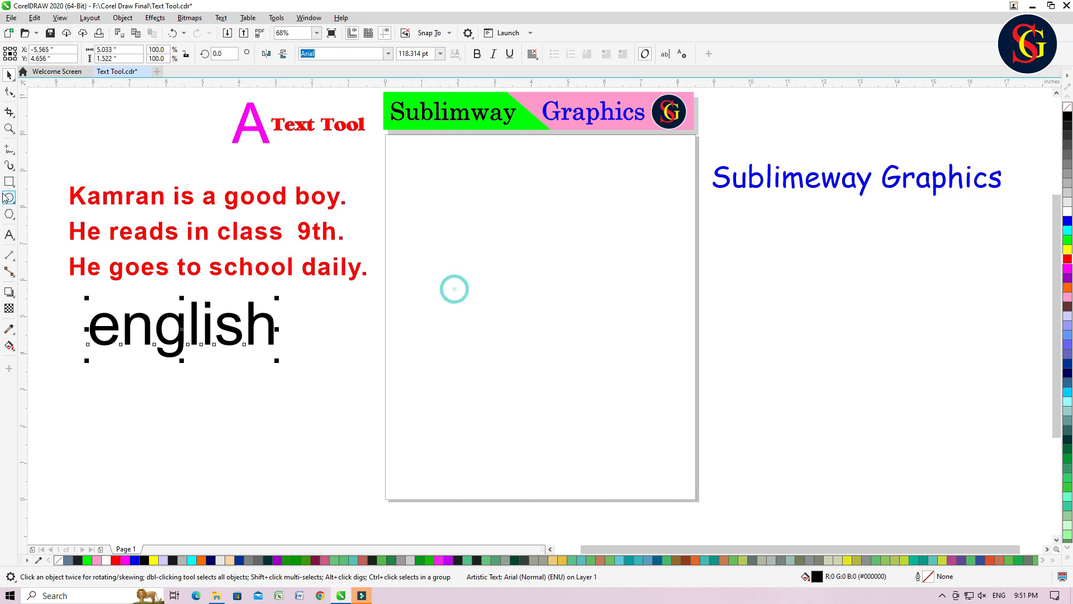
# Create the 24 pt Arial artistic text "he goes to school daily" in the middle of the page
pyautogui.click(8, 235)
pyautogui.click(458, 289)
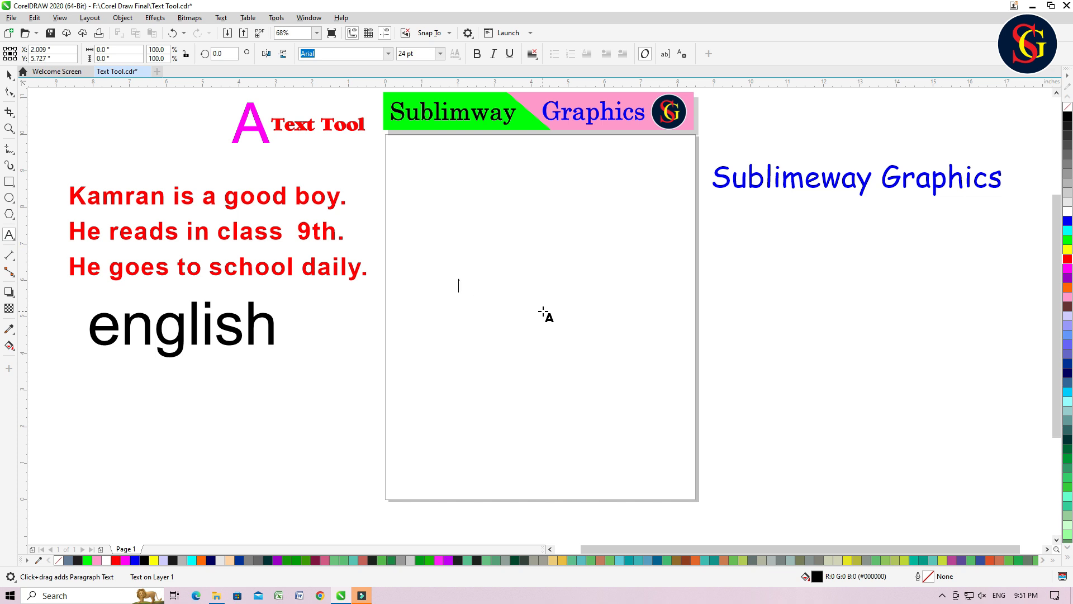
pyautogui.write('he goe')
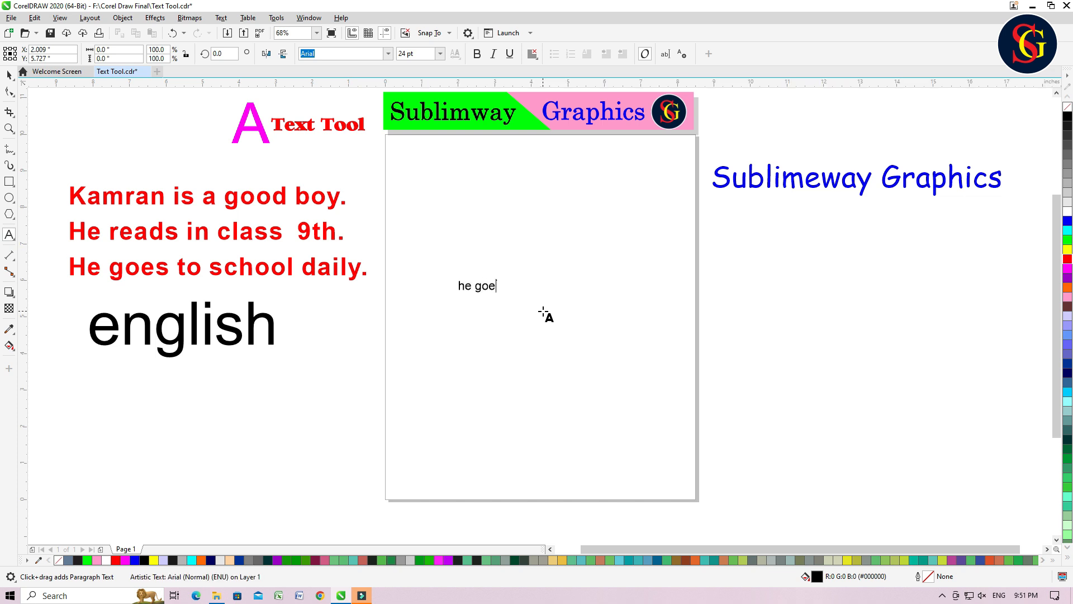
pyautogui.write('s to school daily')
pyautogui.click(9, 75)
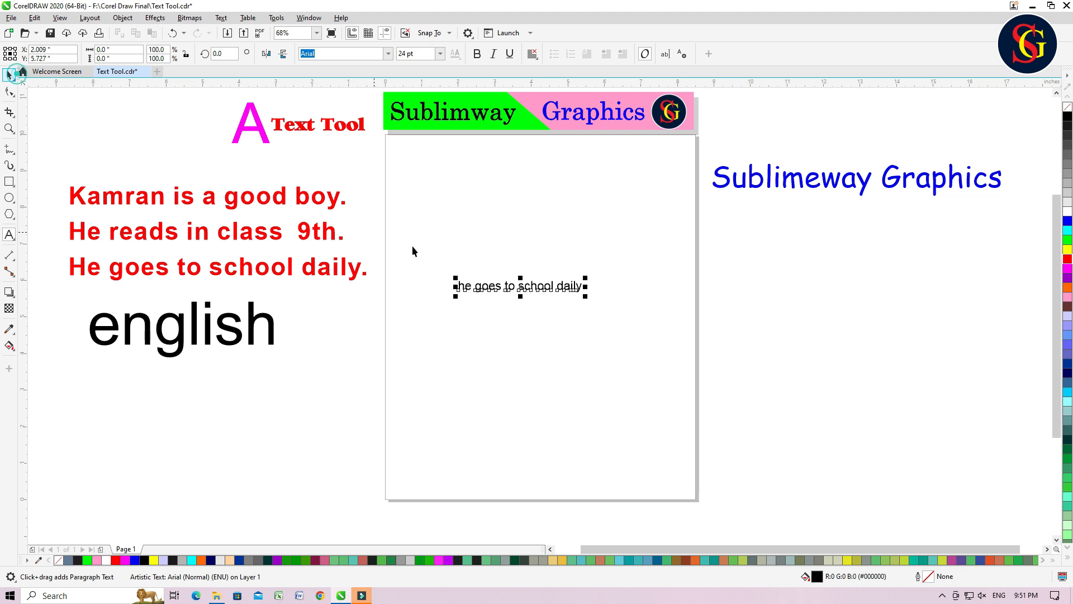
pyautogui.moveTo(519, 279); pyautogui.dragTo(525, 272)
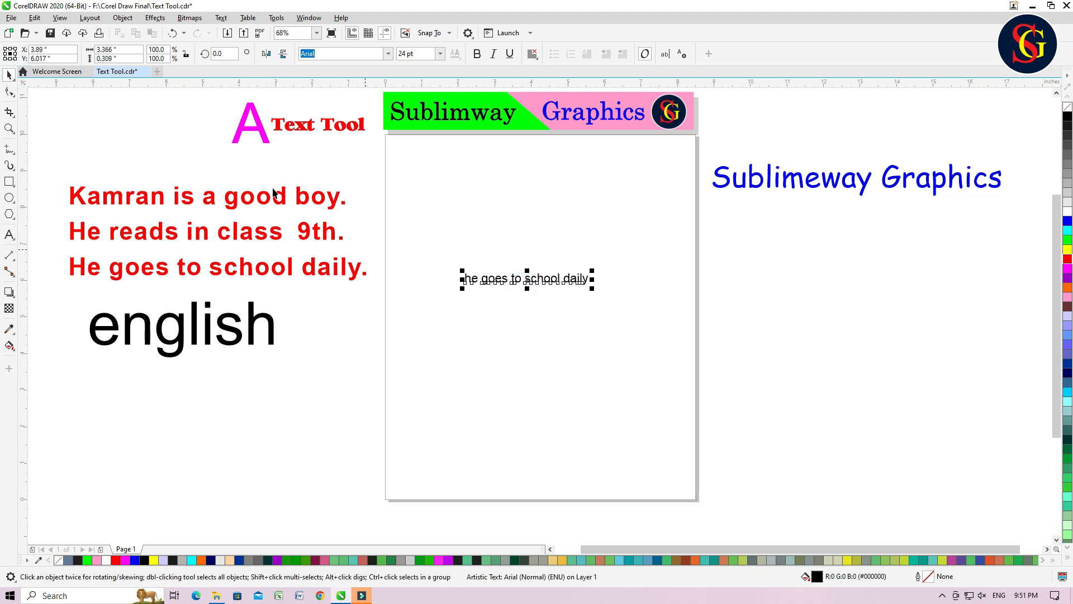
# Change the case of "he goes to school daily" to Sentence case
pyautogui.click(232, 19)
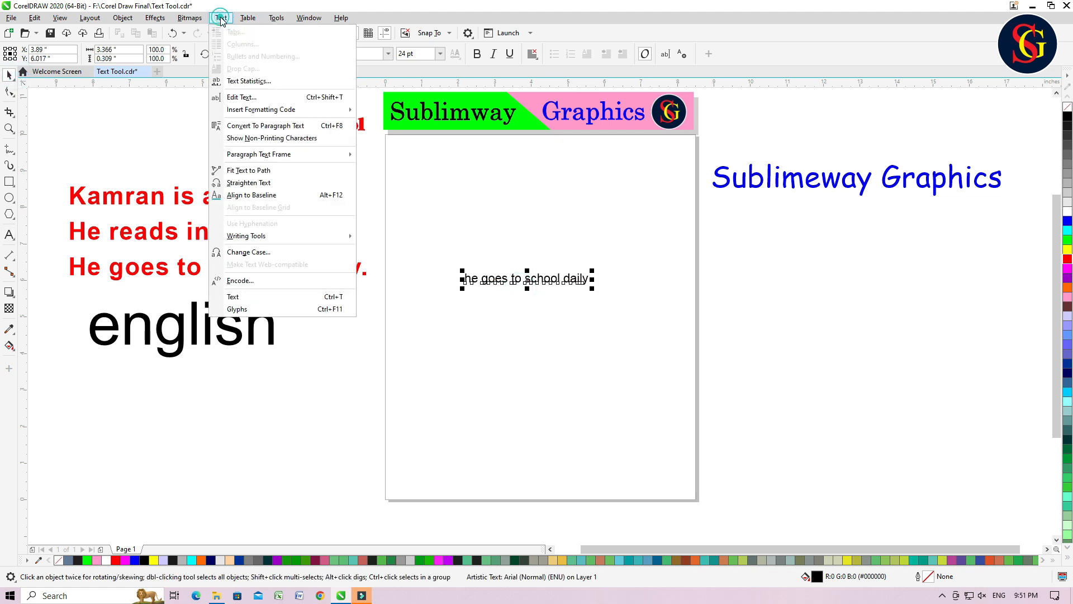
pyautogui.click(244, 252)
pyautogui.moveTo(549, 250); pyautogui.dragTo(717, 257)
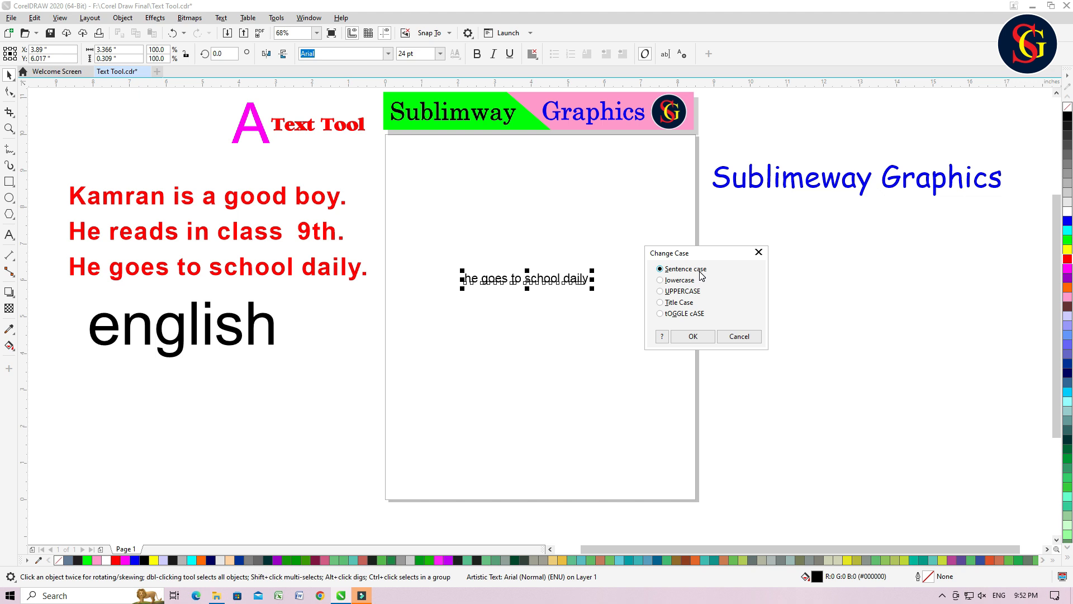
pyautogui.click(691, 336)
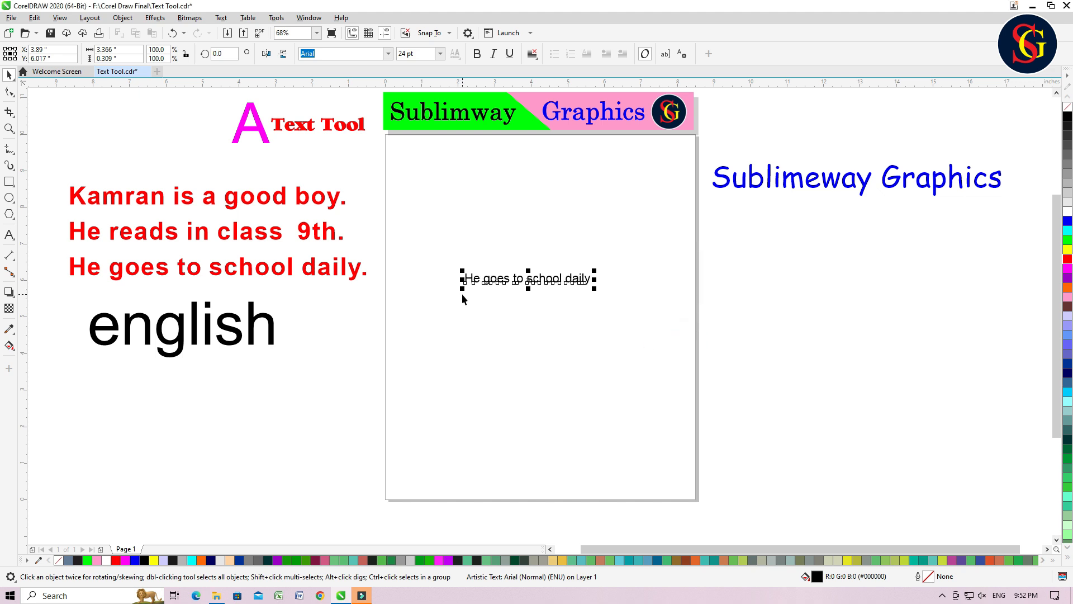
# Undo the Sentence case change on the school sentence
pyautogui.click(10, 128)
pyautogui.moveTo(433, 249); pyautogui.dragTo(619, 334)
pyautogui.click(9, 74)
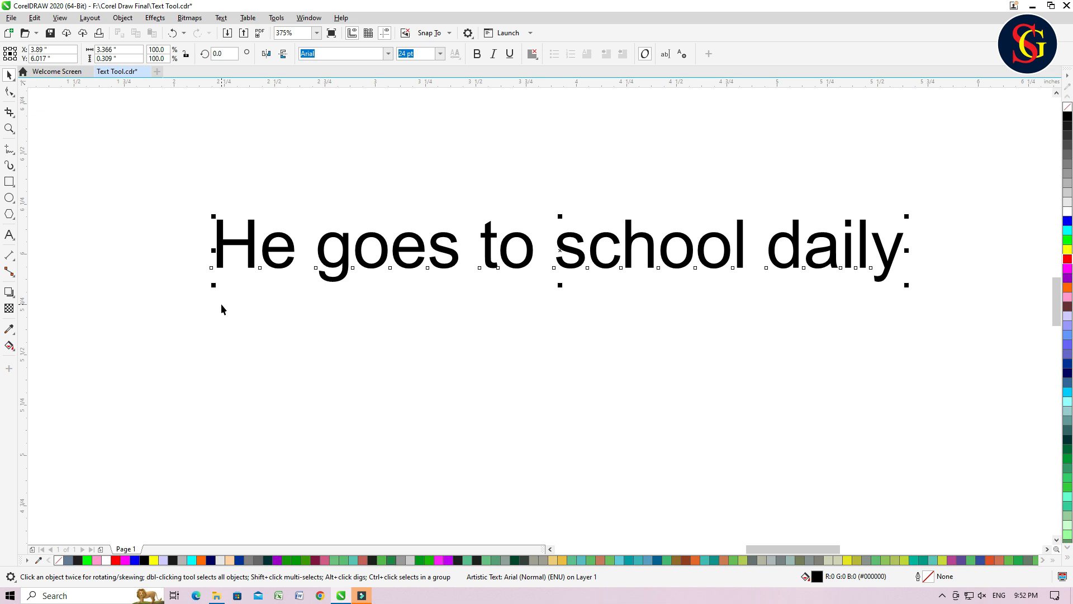
pyautogui.hotkey('ctrl', 'z')
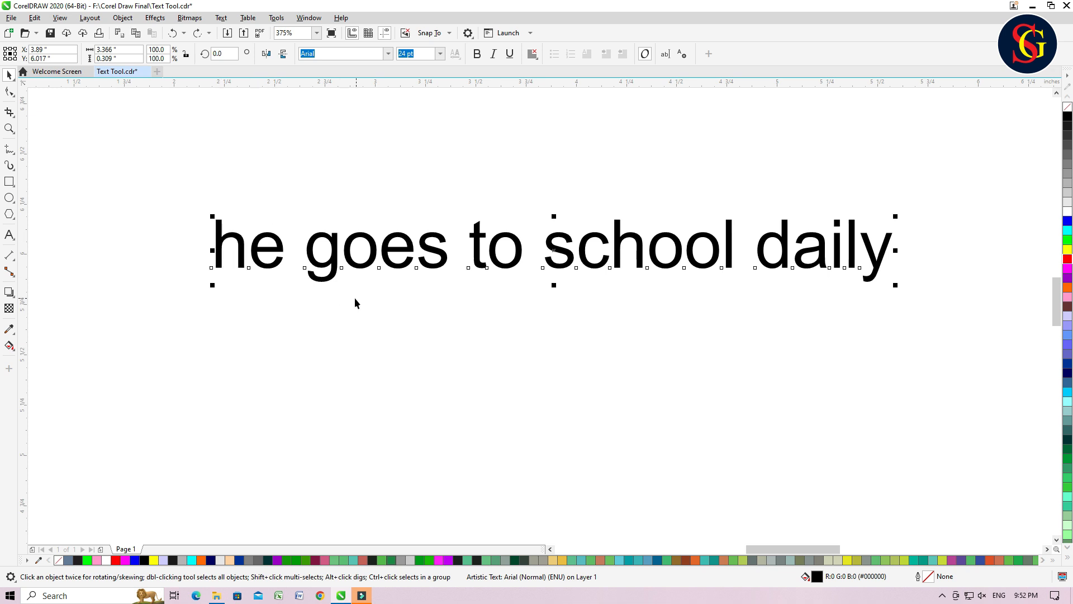
# Apply Sentence case to the school sentence again
pyautogui.click(221, 18)
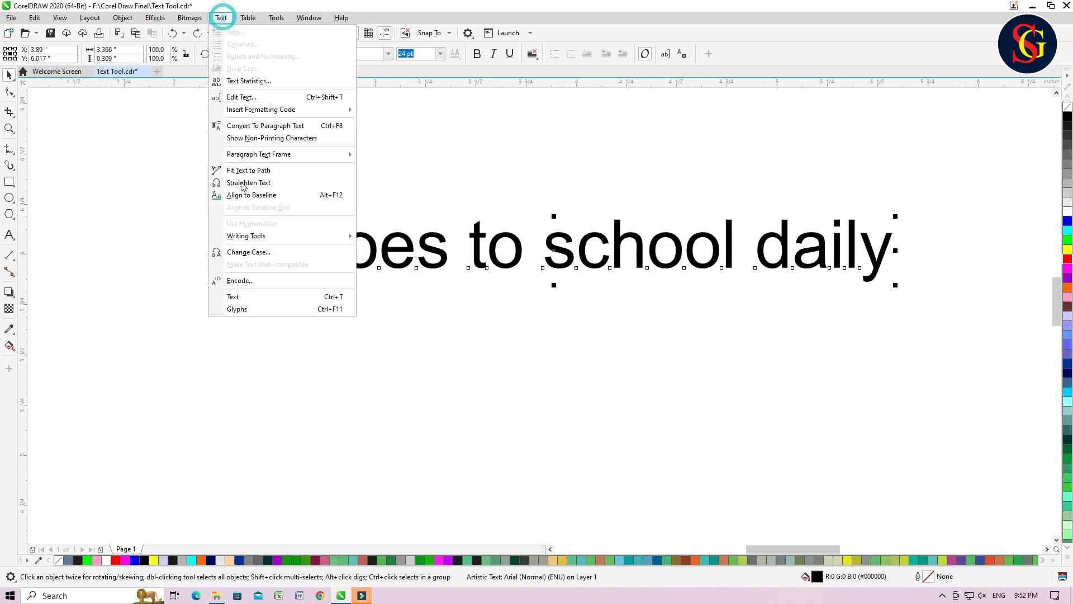
pyautogui.click(264, 252)
pyautogui.moveTo(520, 251); pyautogui.dragTo(703, 365)
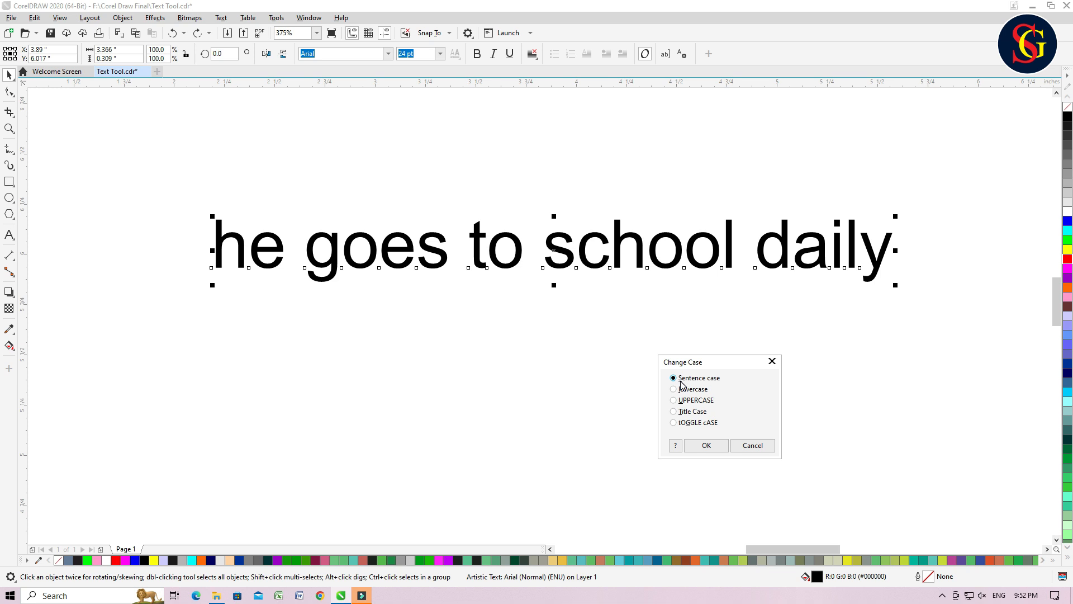
pyautogui.click(707, 446)
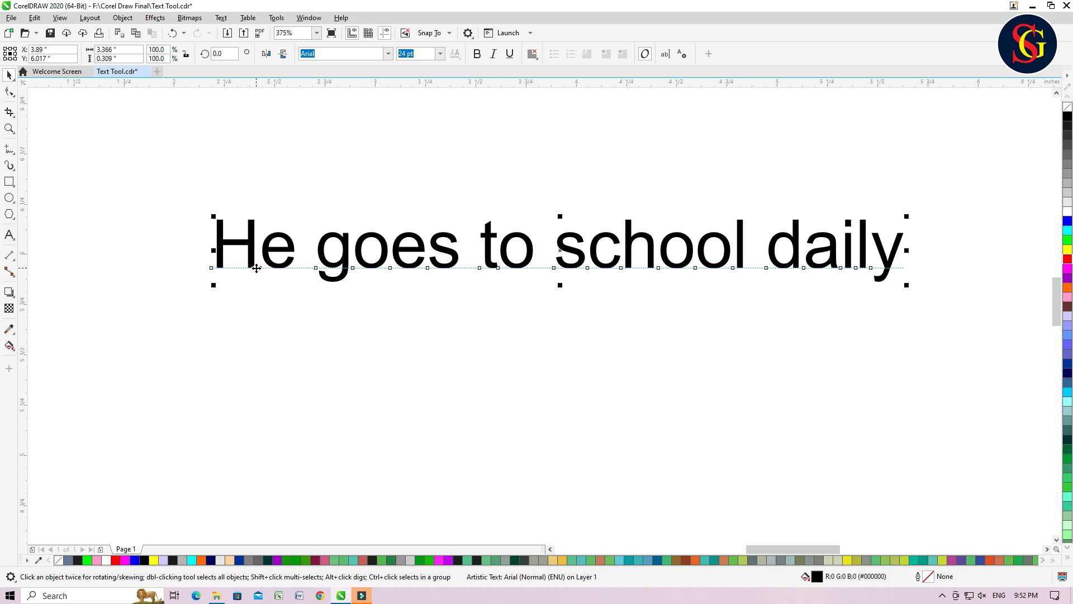
# Change the case of the school sentence to lowercase
pyautogui.click(221, 17)
pyautogui.click(250, 252)
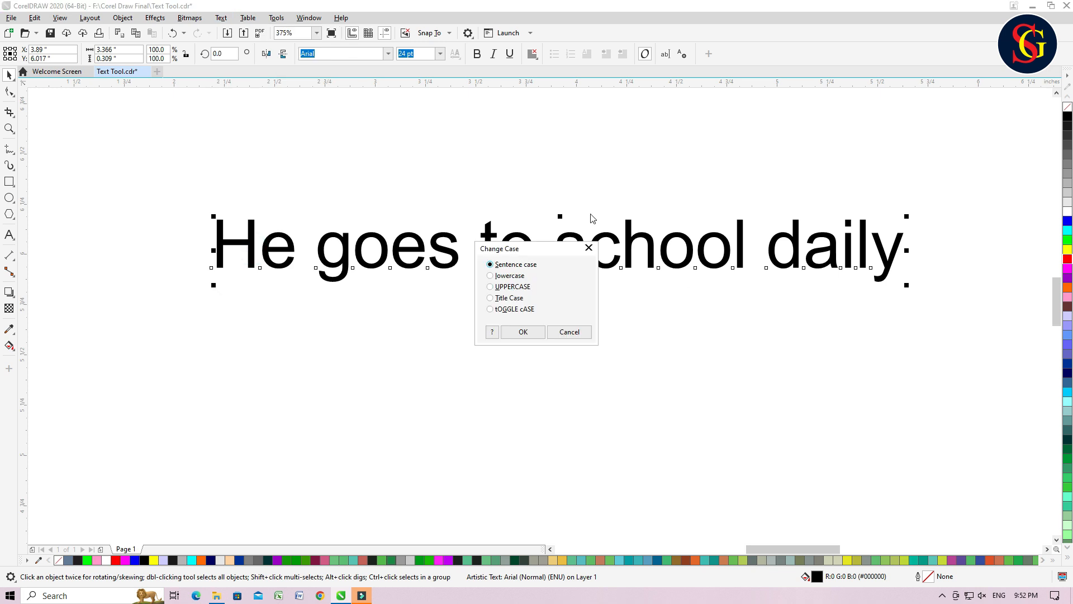
pyautogui.moveTo(546, 250); pyautogui.dragTo(825, 347)
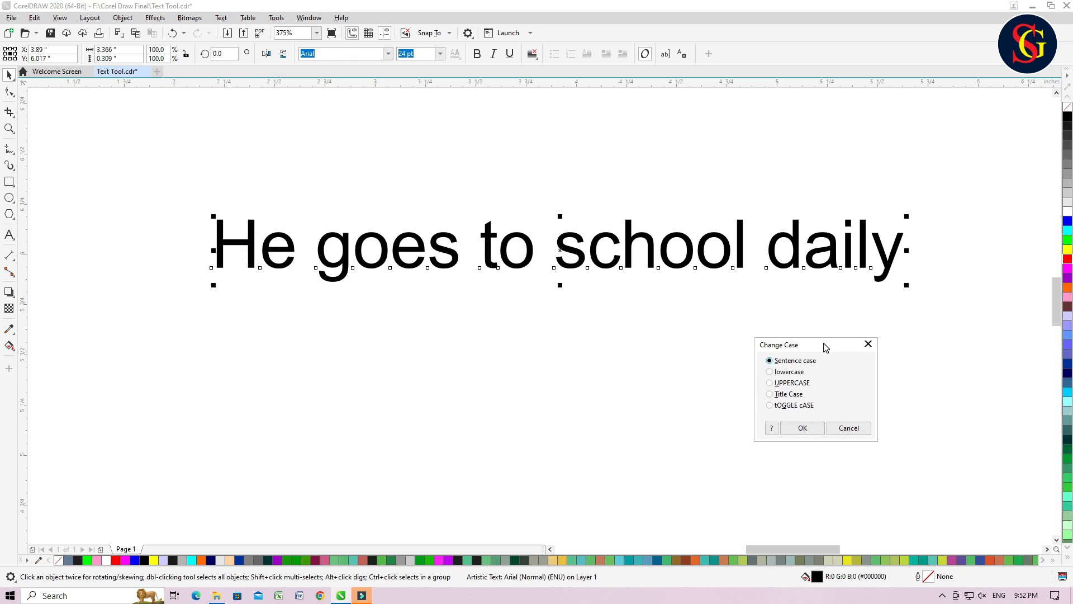
pyautogui.click(769, 371)
pyautogui.click(799, 427)
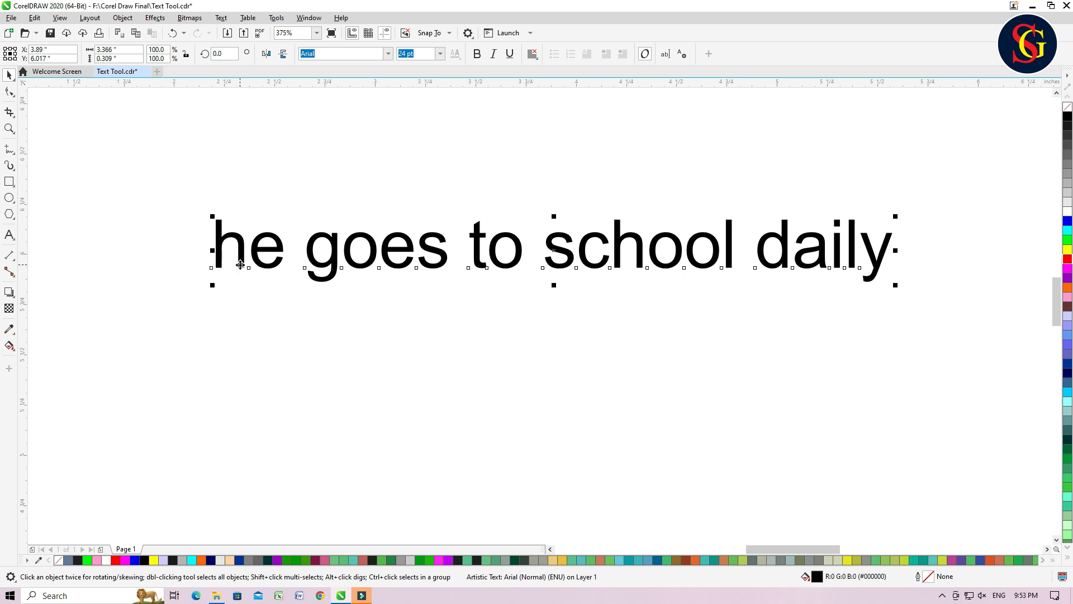
# Change the case of the school sentence to UPPERCASE
pyautogui.click(221, 17)
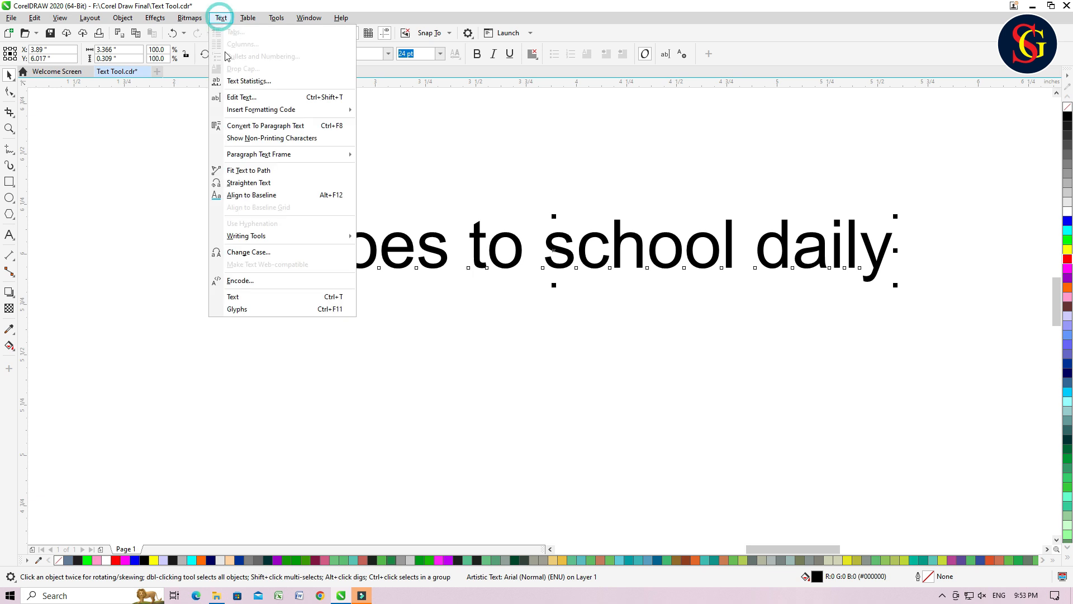
pyautogui.click(249, 252)
pyautogui.moveTo(543, 251); pyautogui.dragTo(745, 334)
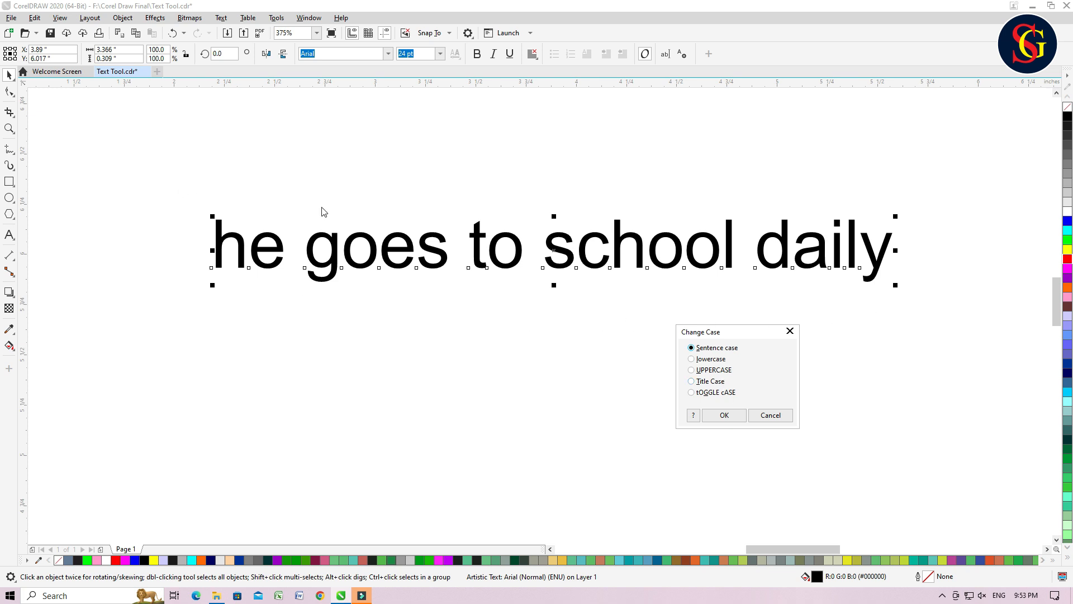
pyautogui.click(696, 372)
pyautogui.click(720, 419)
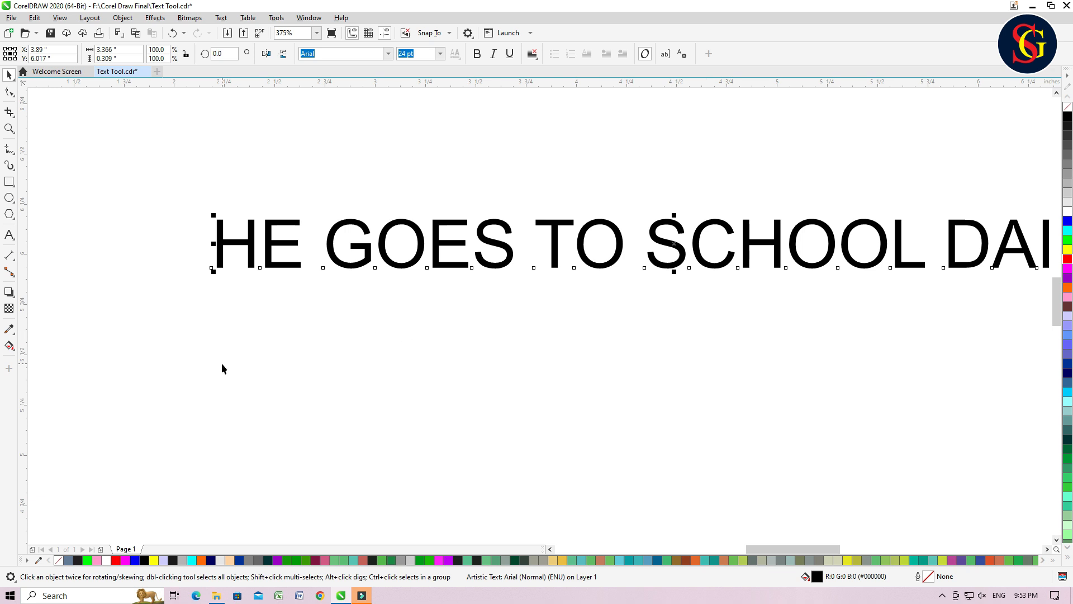
# Enlarge the uppercase sentence on the page to about 37 pt
pyautogui.press('F4')
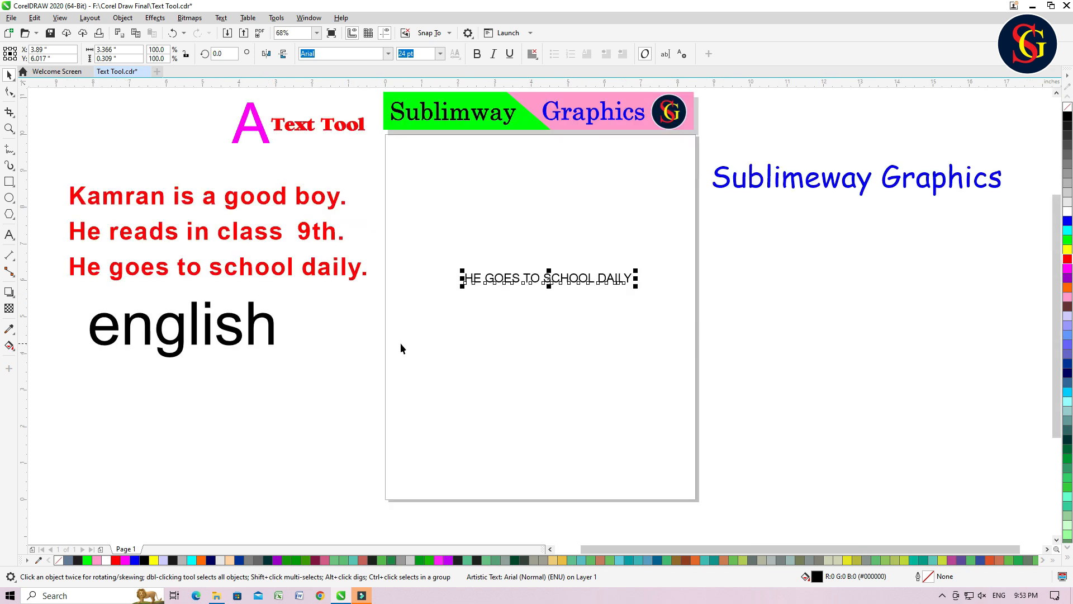
pyautogui.moveTo(630, 286); pyautogui.dragTo(680, 296)
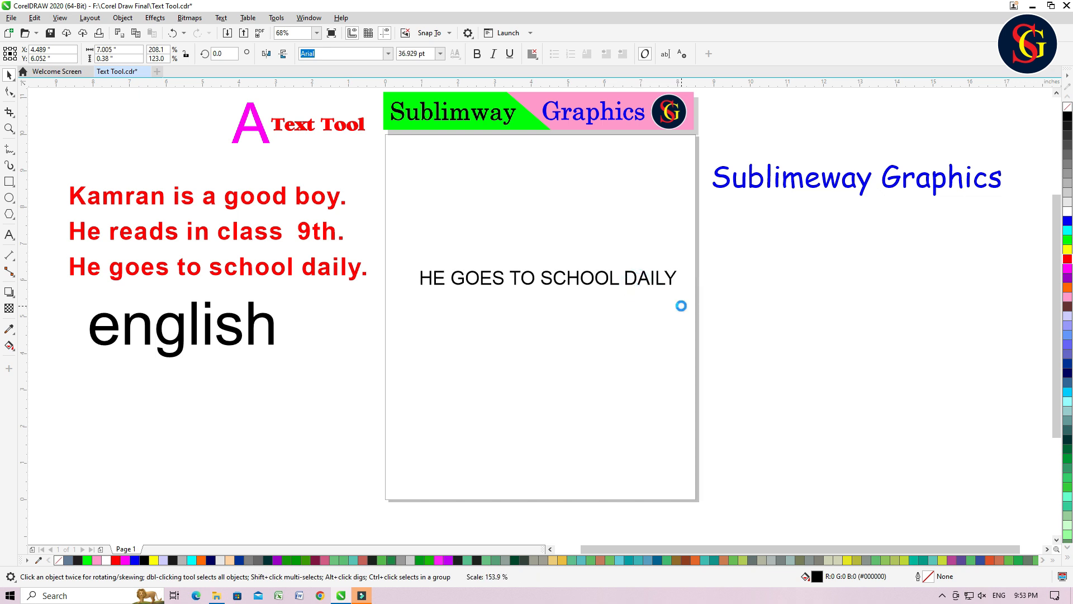
# Make the uppercase school sentence on the page bold and fill it with blue (#0000FF)
pyautogui.click(476, 54)
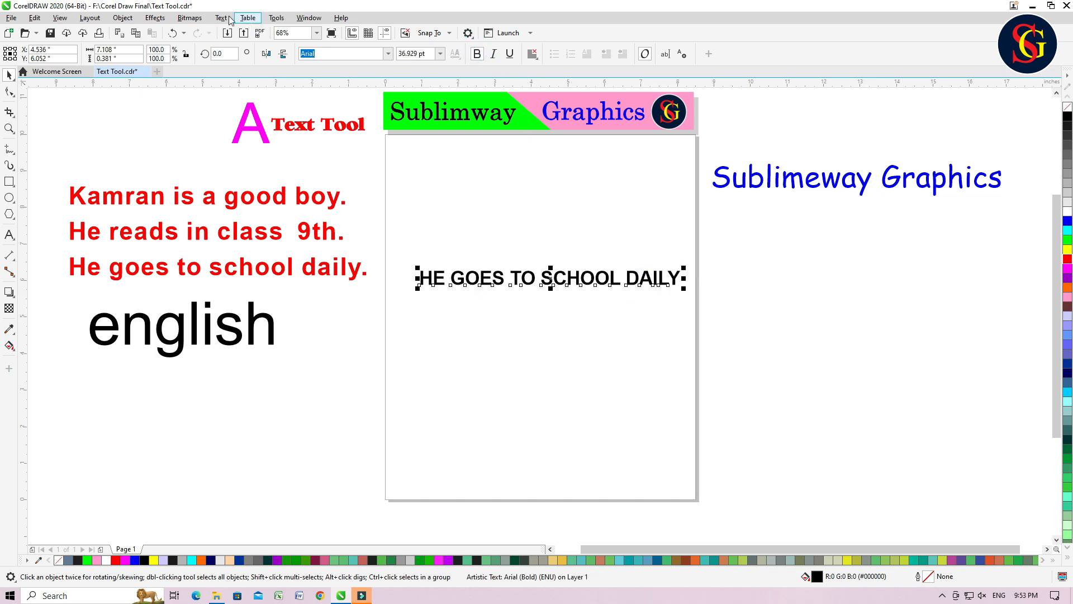
pyautogui.click(1068, 259)
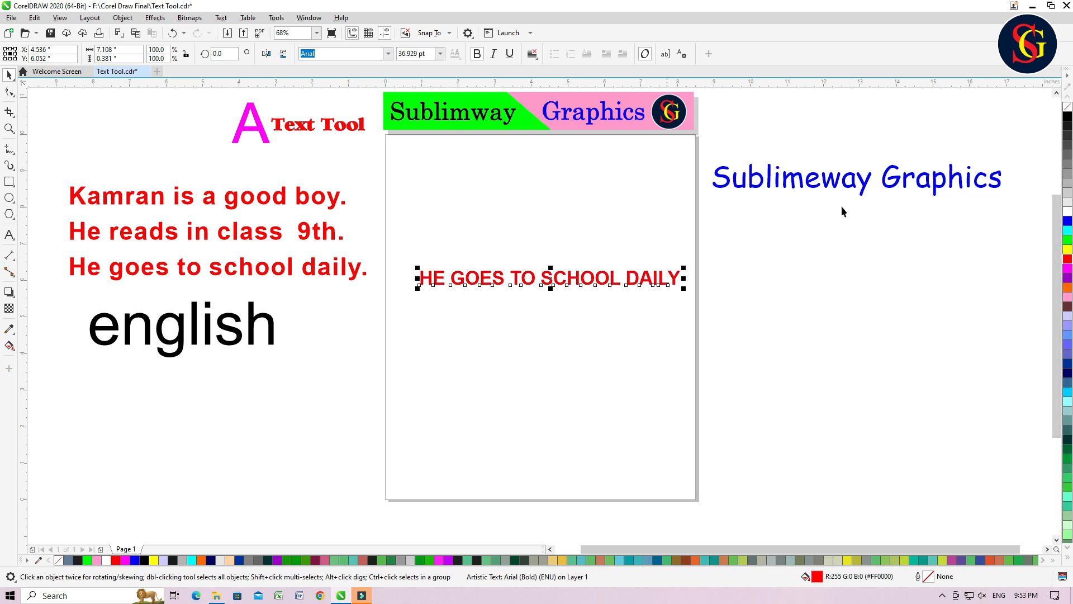
pyautogui.click(1068, 221)
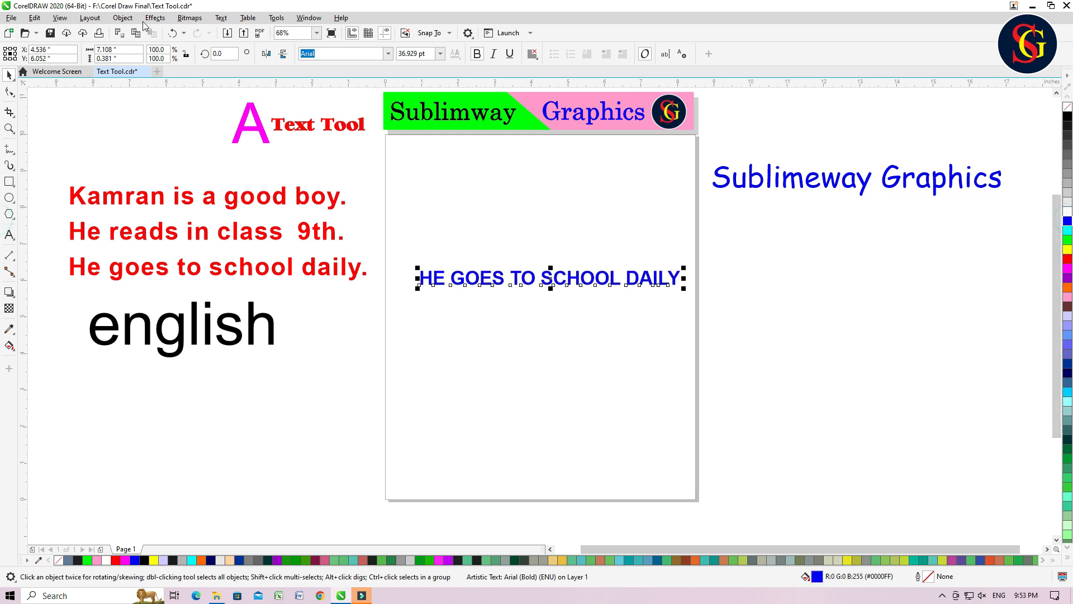
# Change the case of the blue school sentence to Title Case
pyautogui.click(221, 18)
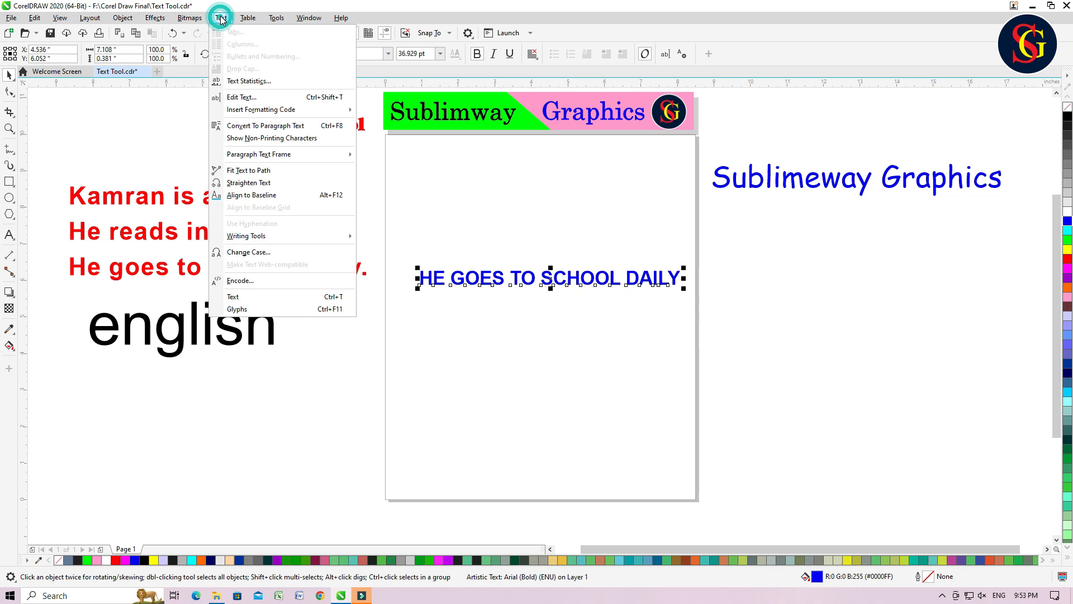
pyautogui.click(248, 252)
pyautogui.moveTo(529, 253); pyautogui.dragTo(843, 270)
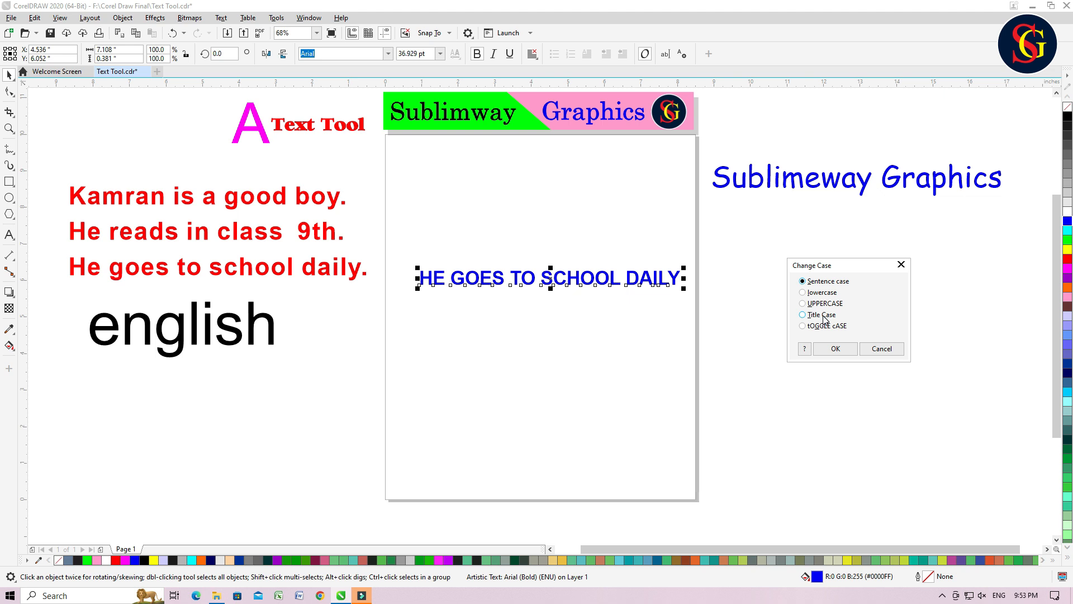
pyautogui.click(805, 315)
pyautogui.click(834, 349)
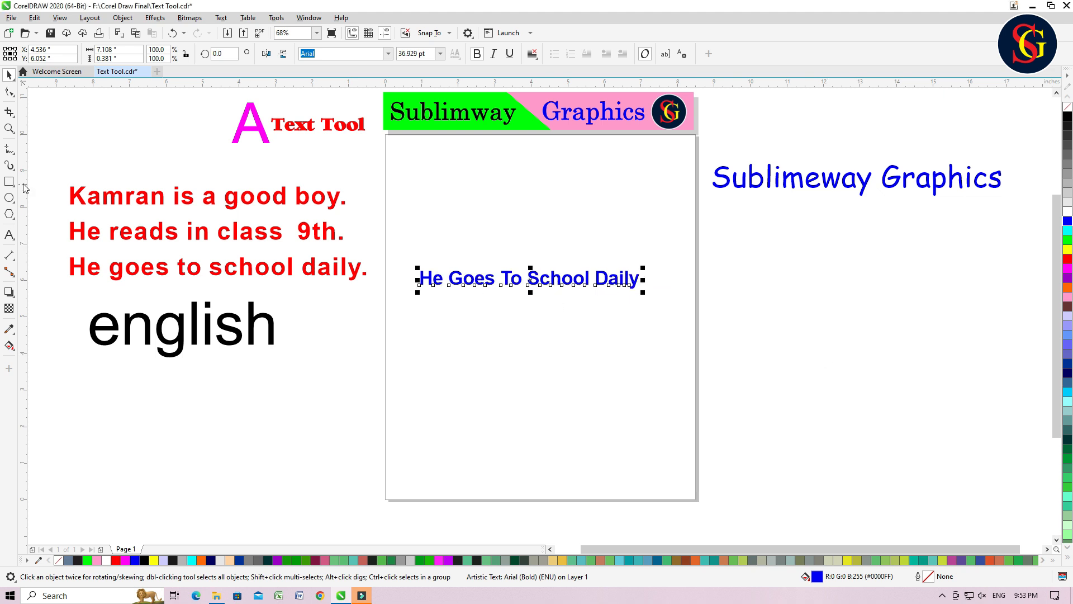
# Apply tOGGLE cASE to the title-case school sentence to invert its capitalization
pyautogui.click(9, 128)
pyautogui.moveTo(400, 248); pyautogui.dragTo(674, 339)
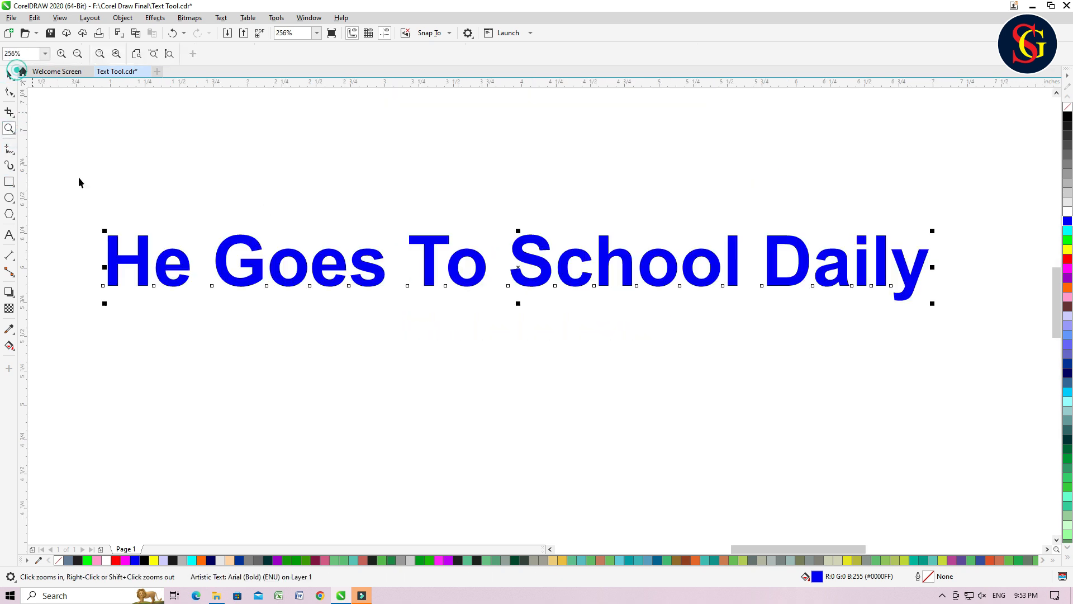
pyautogui.press('space')
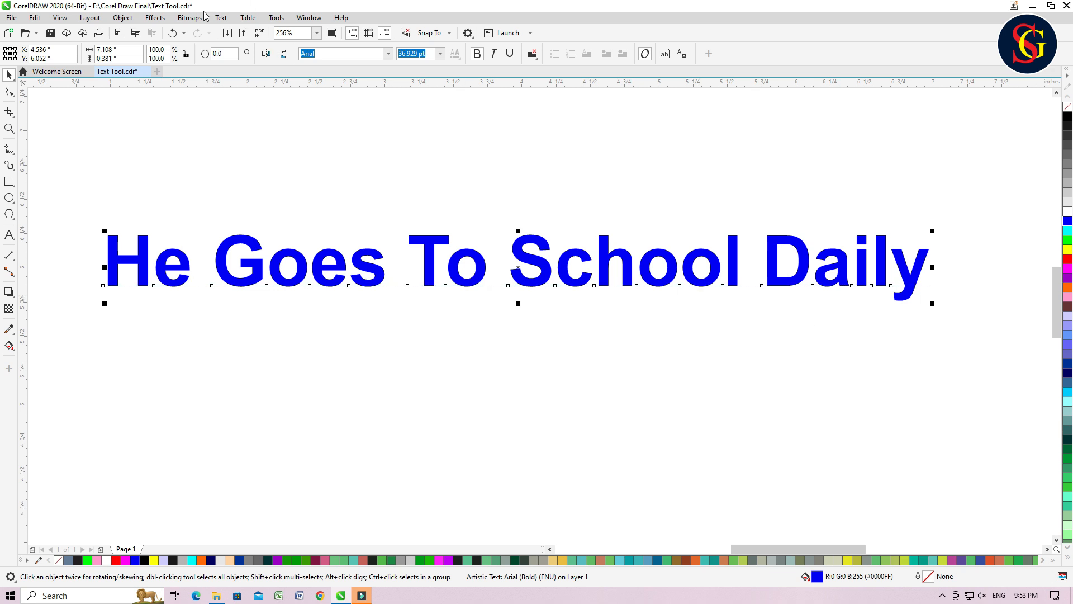
pyautogui.click(221, 18)
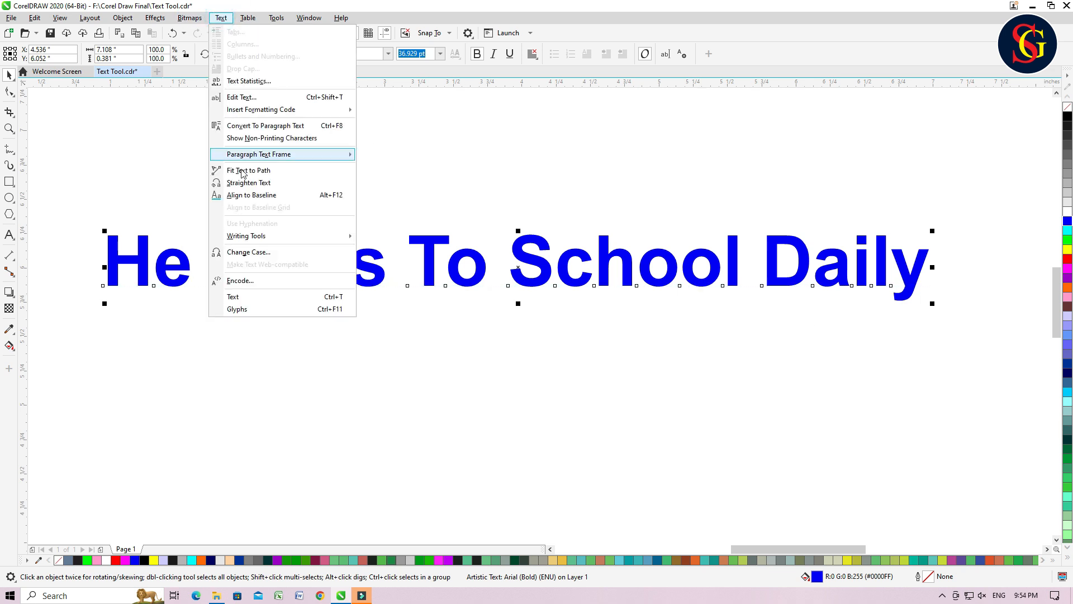
pyautogui.click(251, 253)
pyautogui.moveTo(541, 248); pyautogui.dragTo(723, 357)
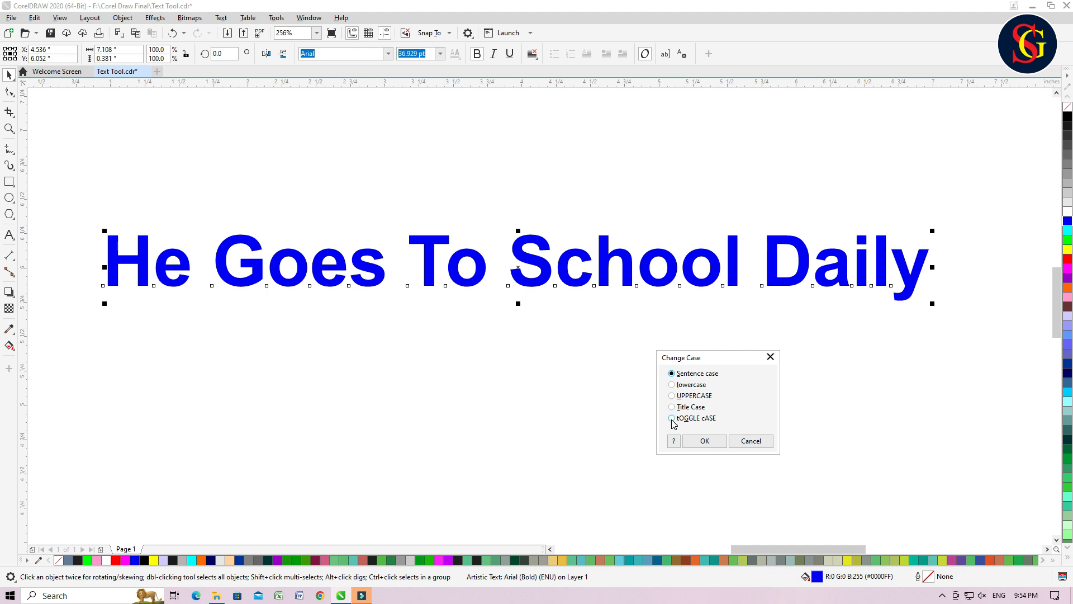
pyautogui.click(672, 419)
pyautogui.click(708, 445)
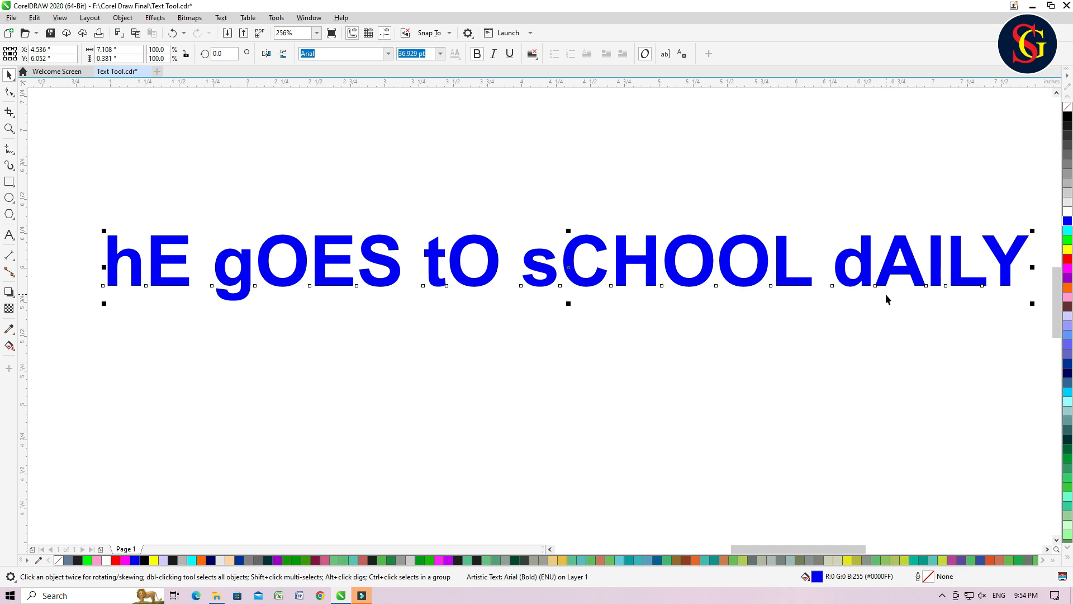
# Move the school sentence slightly down and right on the page, to about X 4.43 in, Y 5.80 in
pyautogui.press('F4')
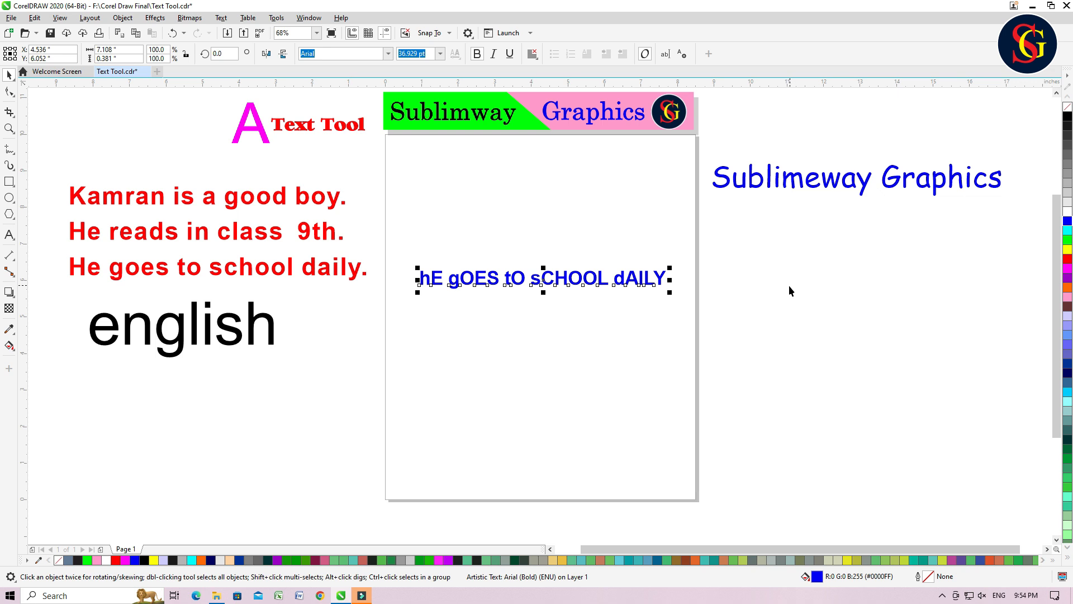
pyautogui.click(566, 277)
pyautogui.moveTo(566, 277)
pyautogui.mouseDown()
pyautogui.moveTo(587, 282)
pyautogui.moveTo(570, 285)
pyautogui.mouseUp()
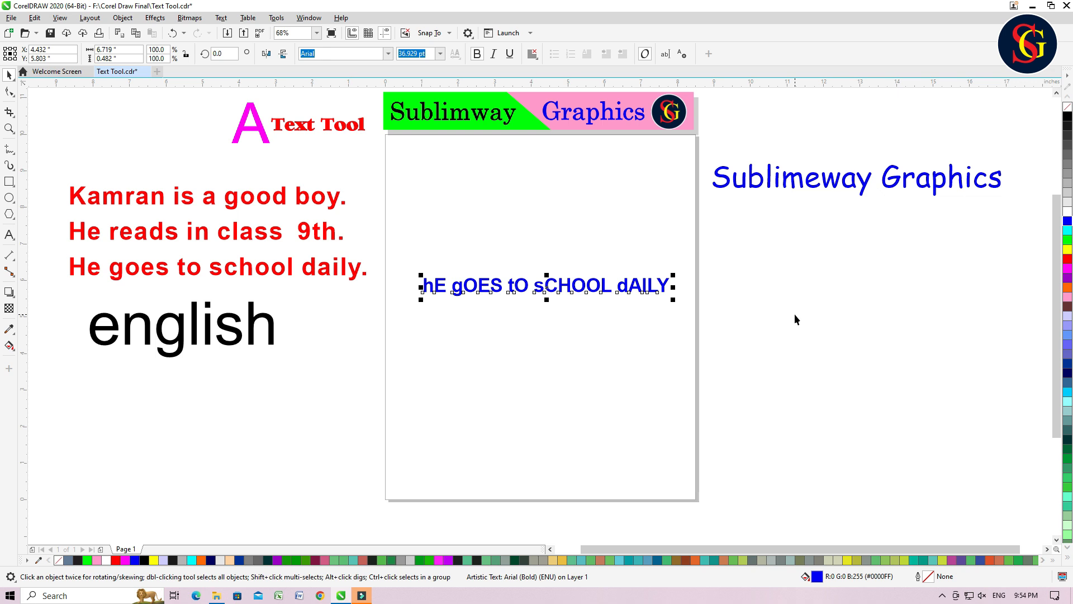